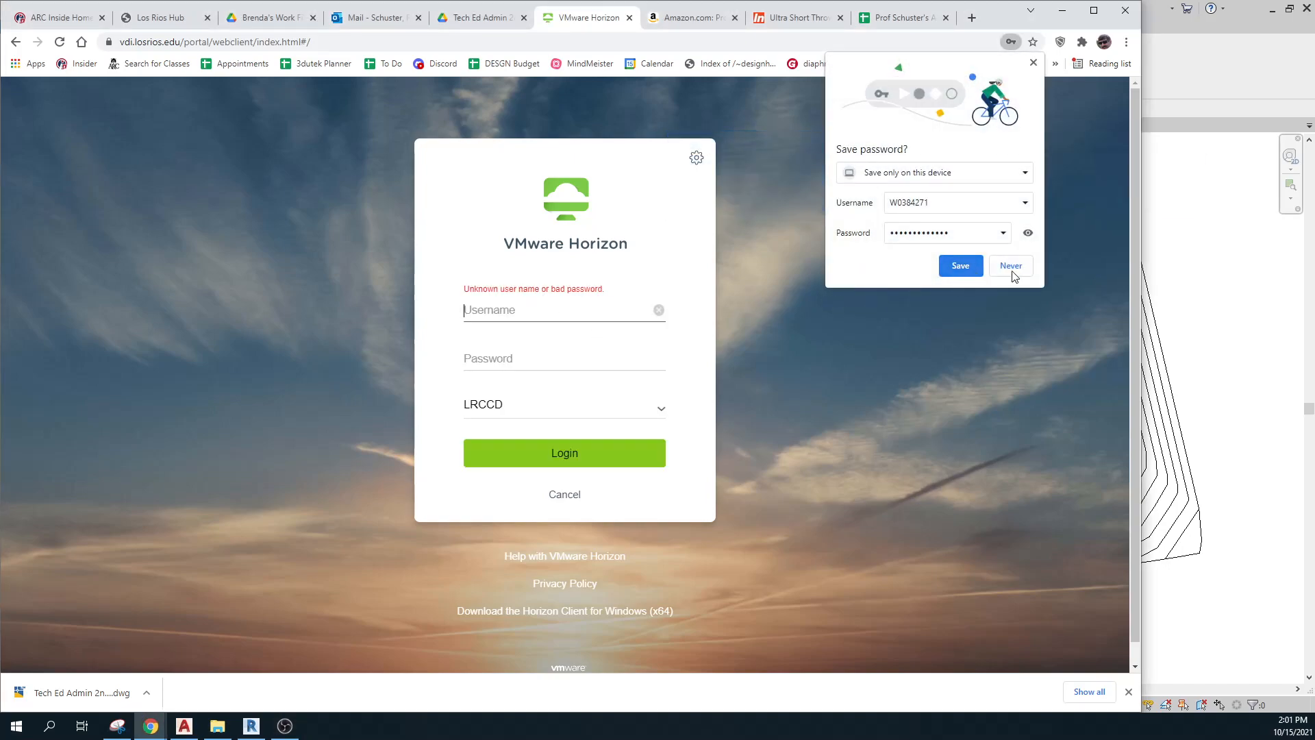
# Sign in to VMware Horizon with the student username and password on domain LRCCD.
pyautogui.click(1033, 62)
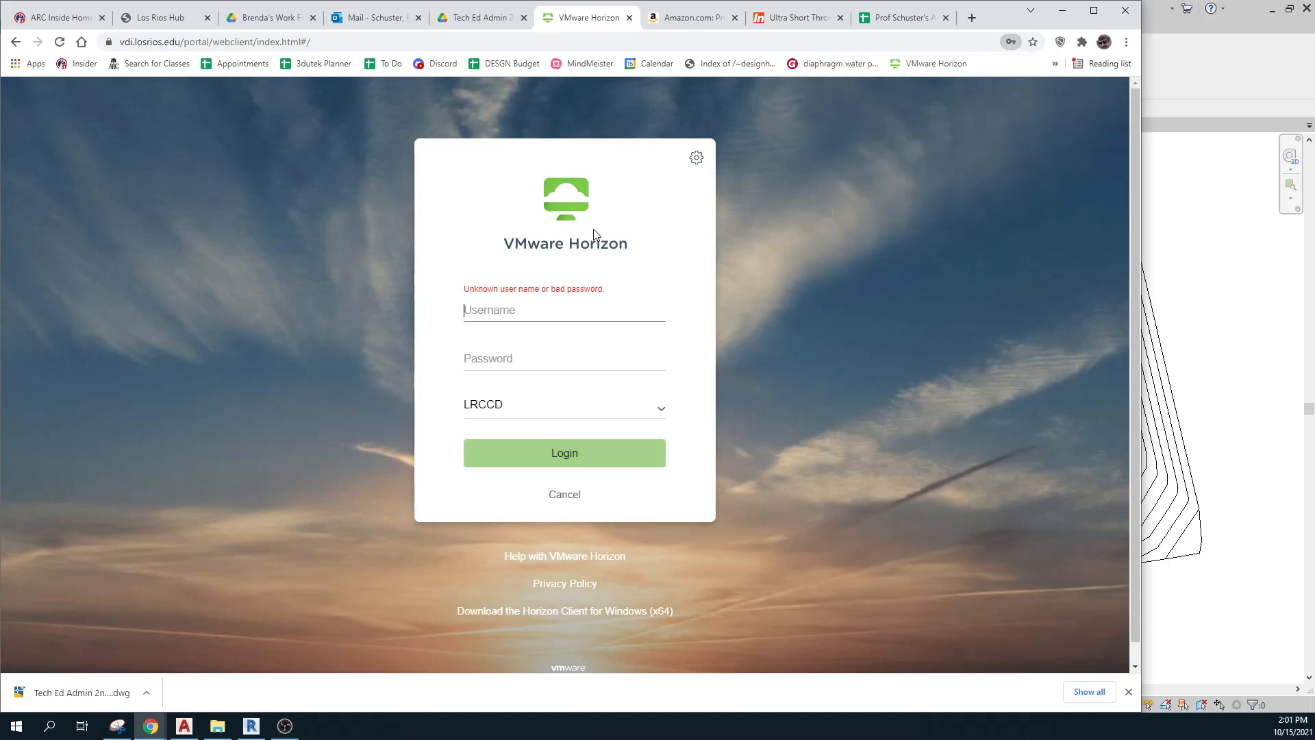
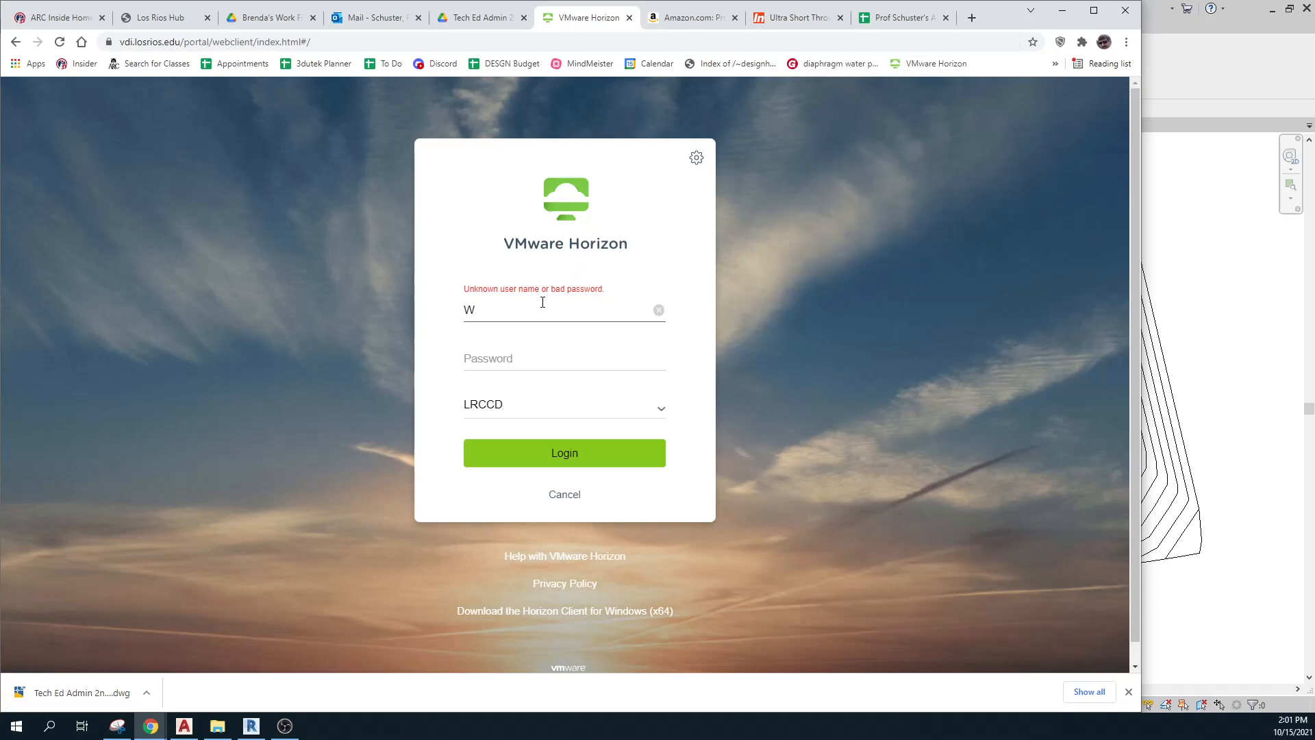
pyautogui.click(512, 362)
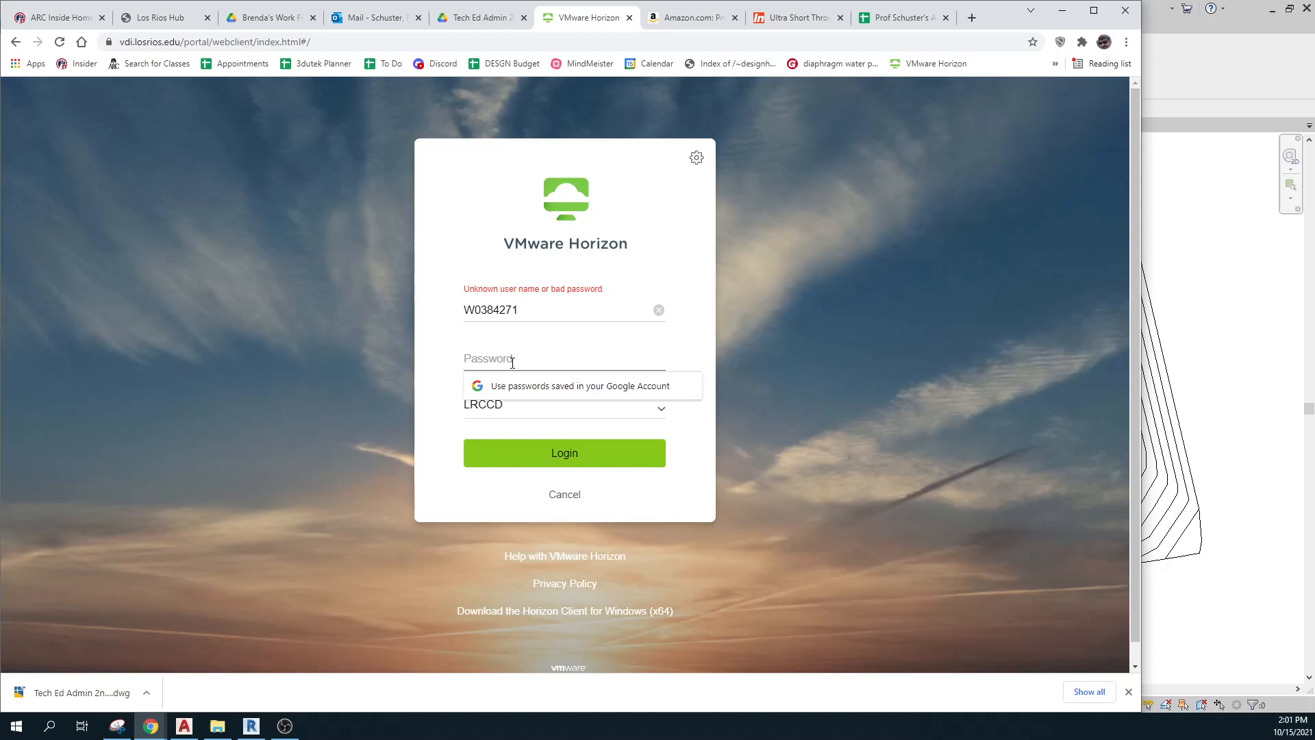
pyautogui.write('•••••••••••')
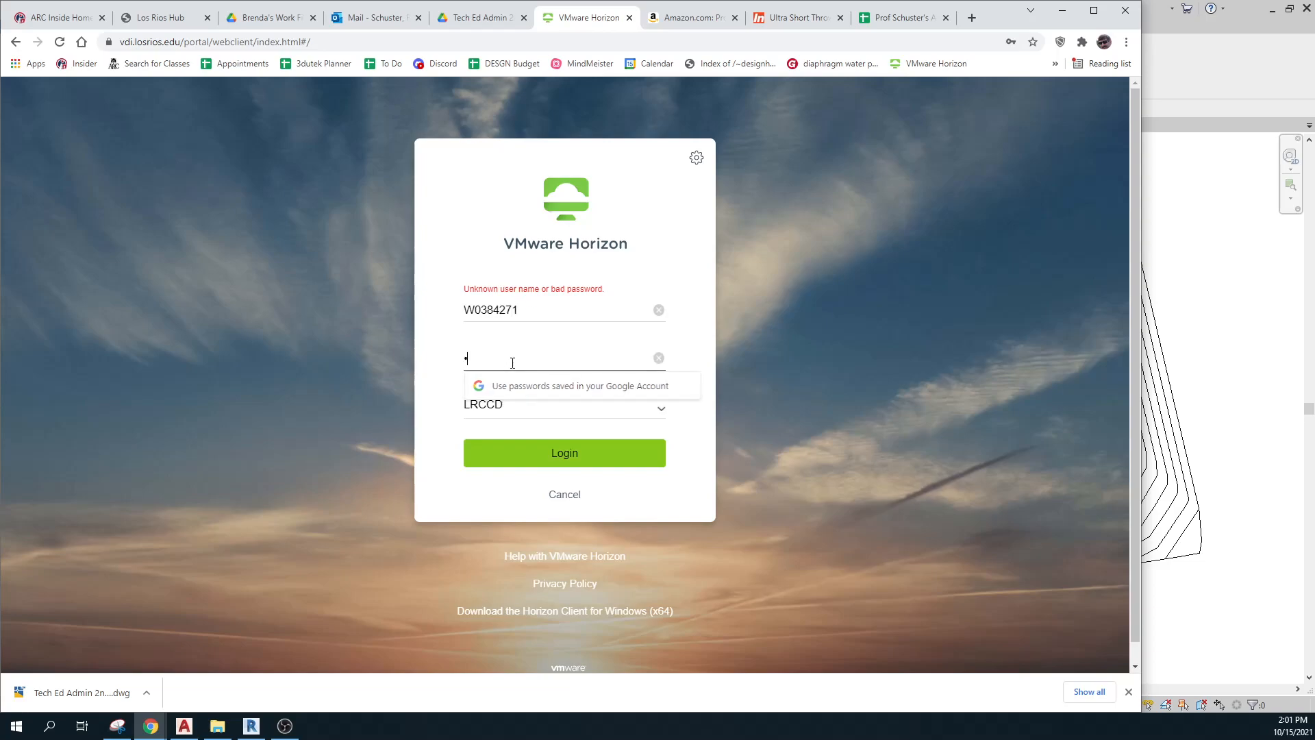
pyautogui.write('••')
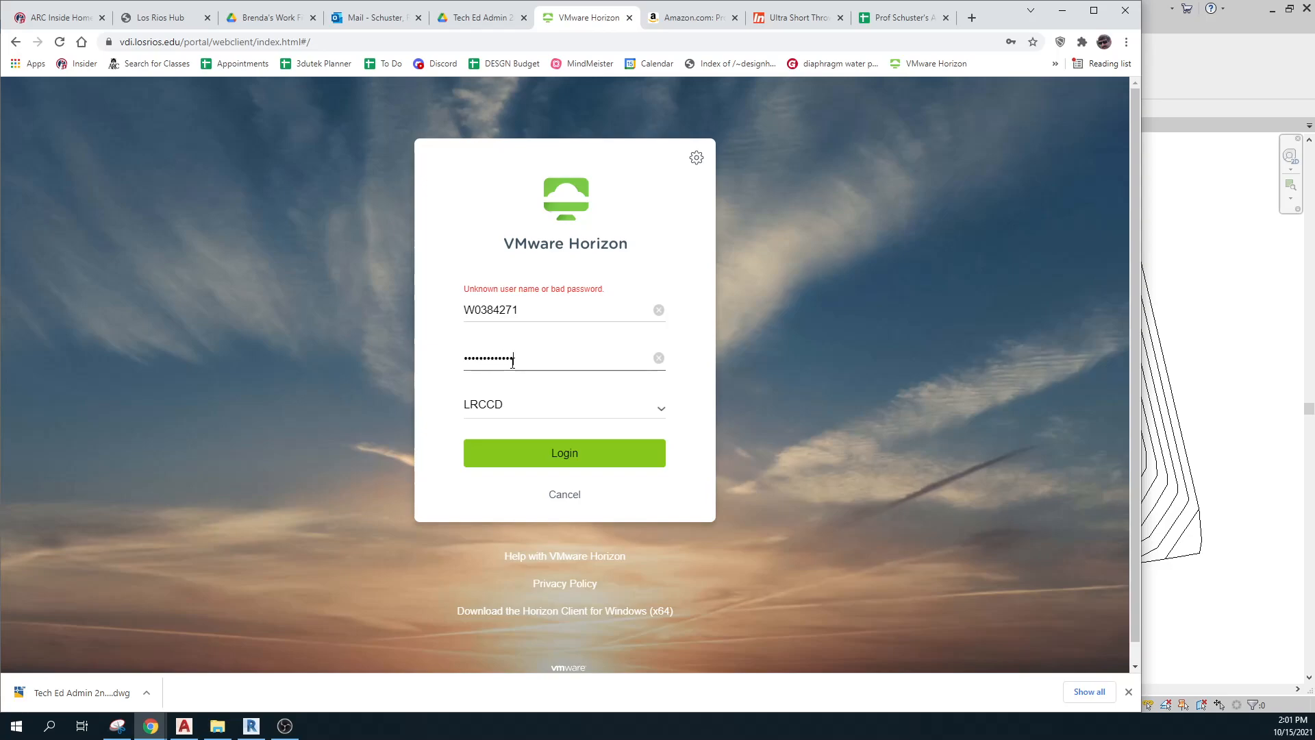
pyautogui.press('Return')
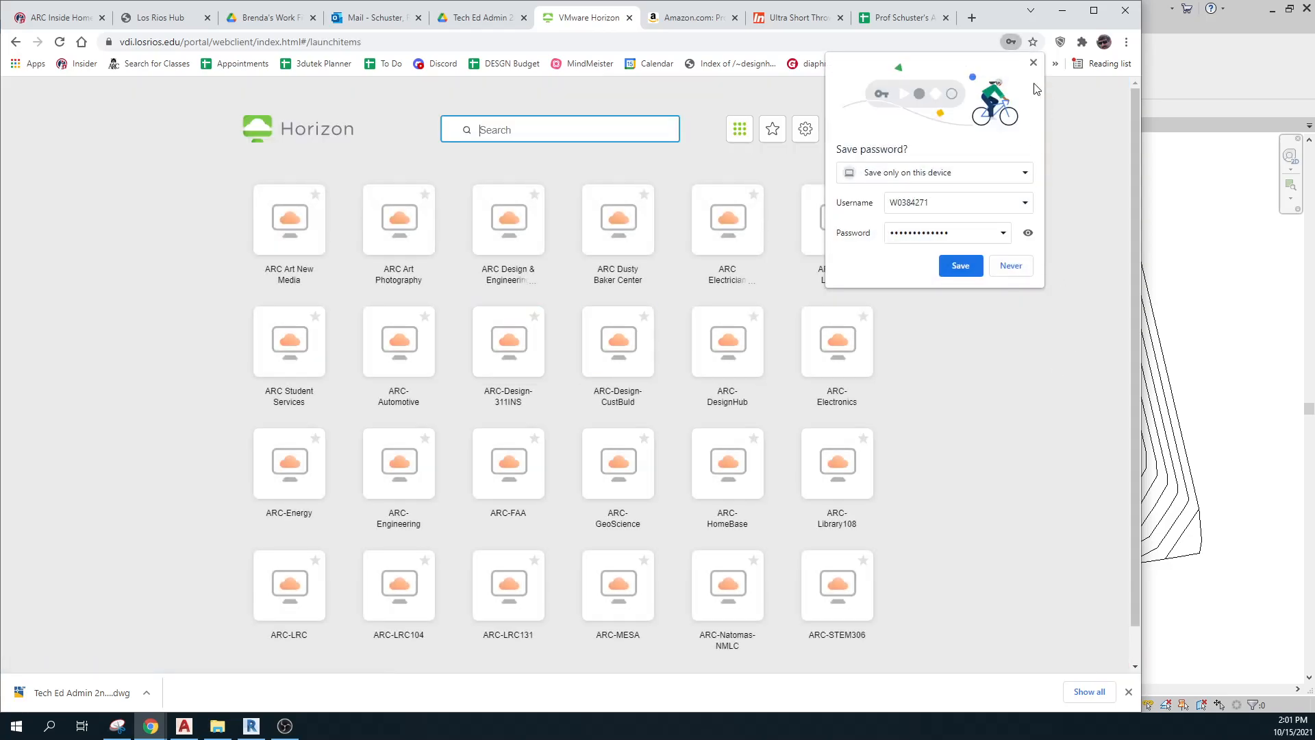
# Launch the ARC Design & Engineering remote desktop from the Horizon portal.
pyautogui.click(1034, 63)
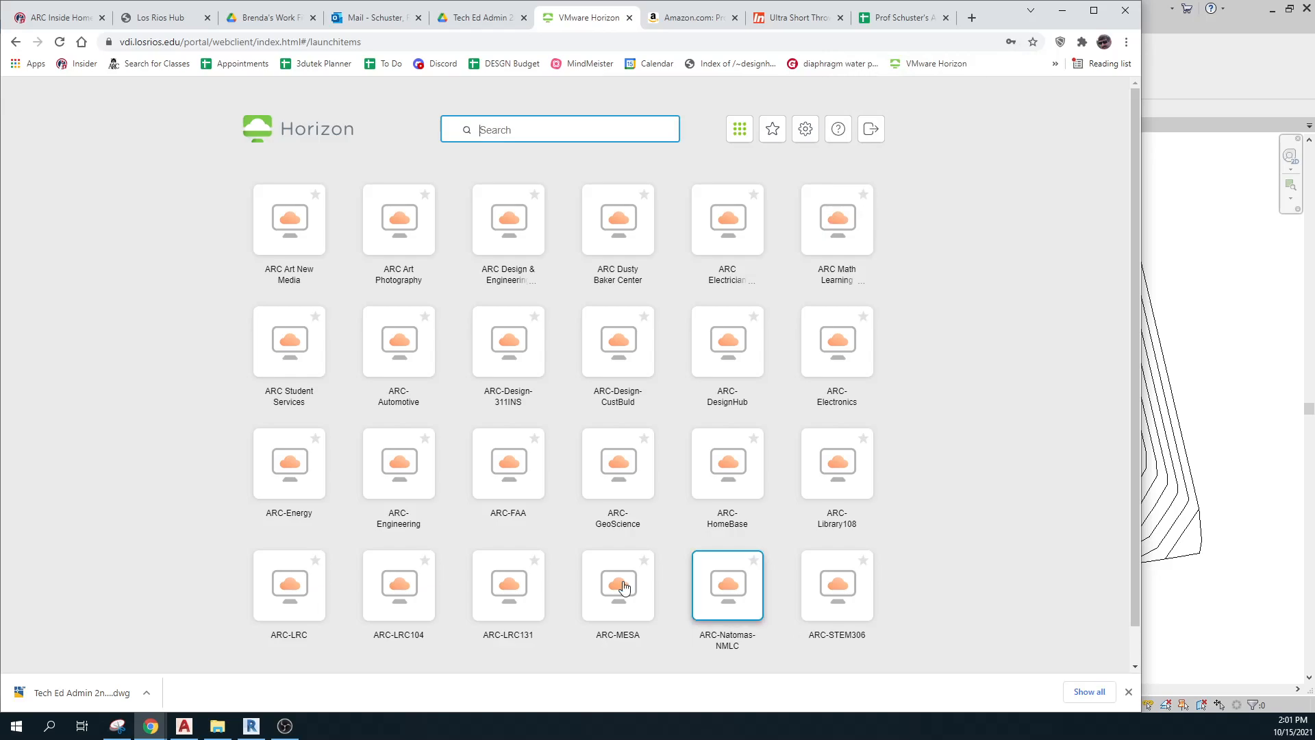
pyautogui.click(504, 240)
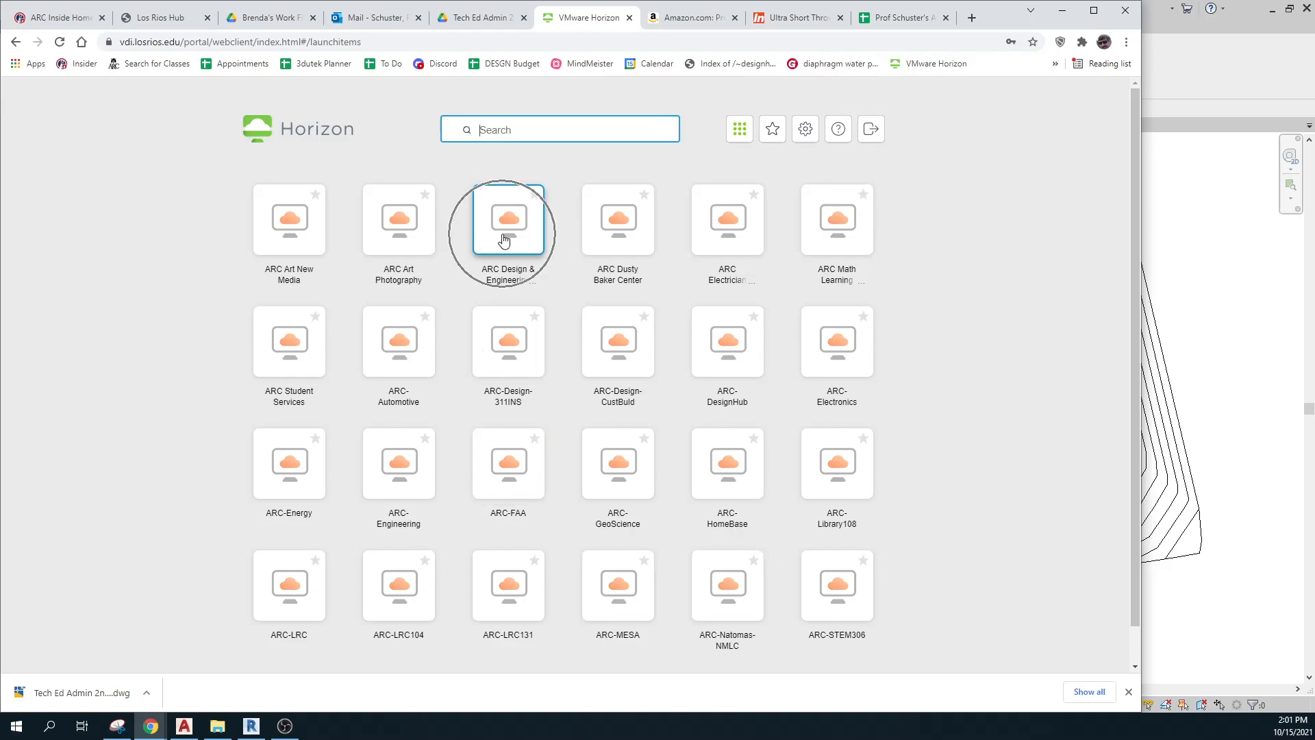
pyautogui.click(504, 240)
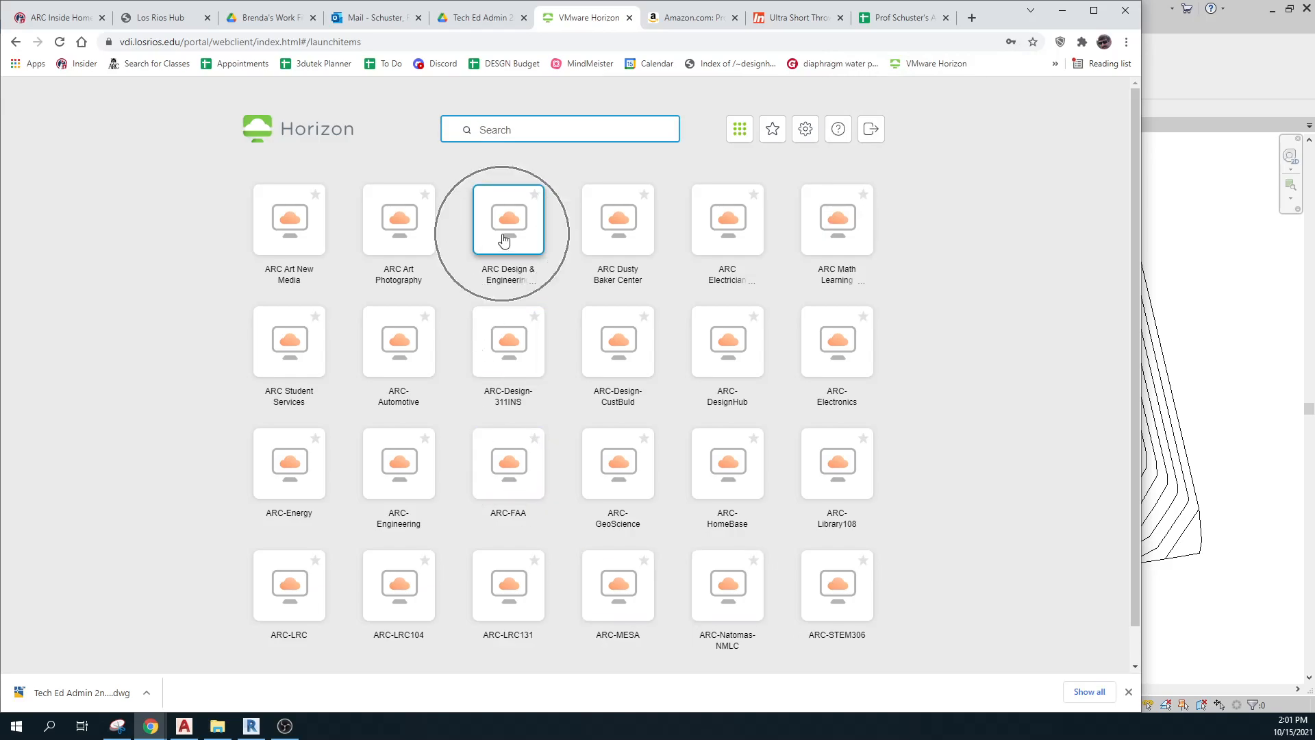
pyautogui.click(504, 240)
pyautogui.click(504, 239)
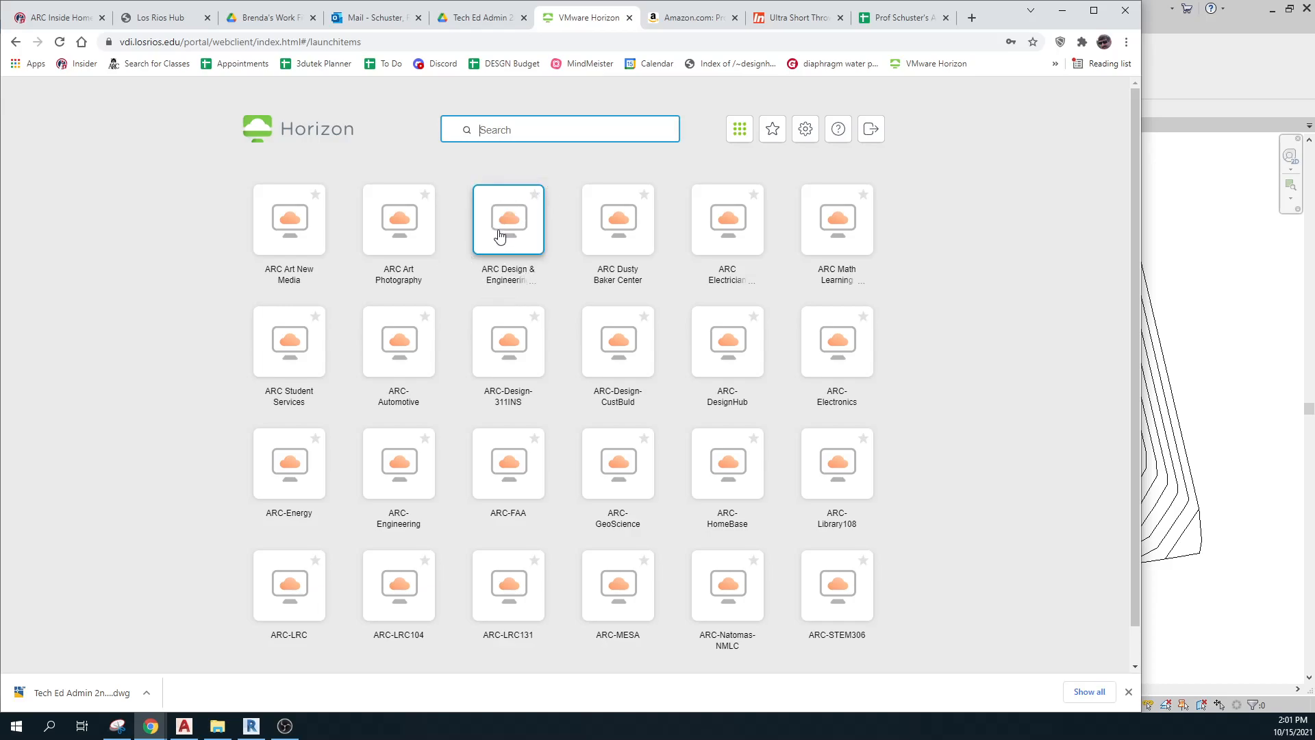
pyautogui.click(511, 280)
pyautogui.click(511, 280)
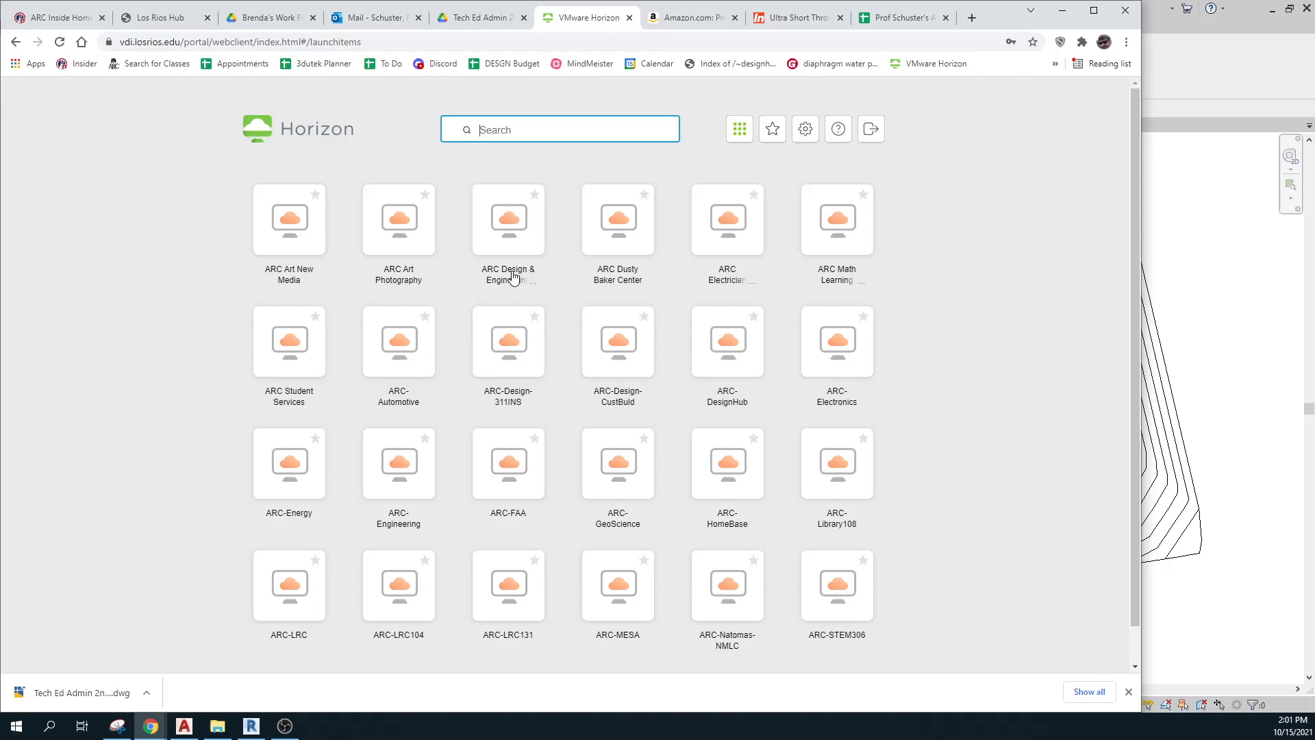
pyautogui.click(513, 276)
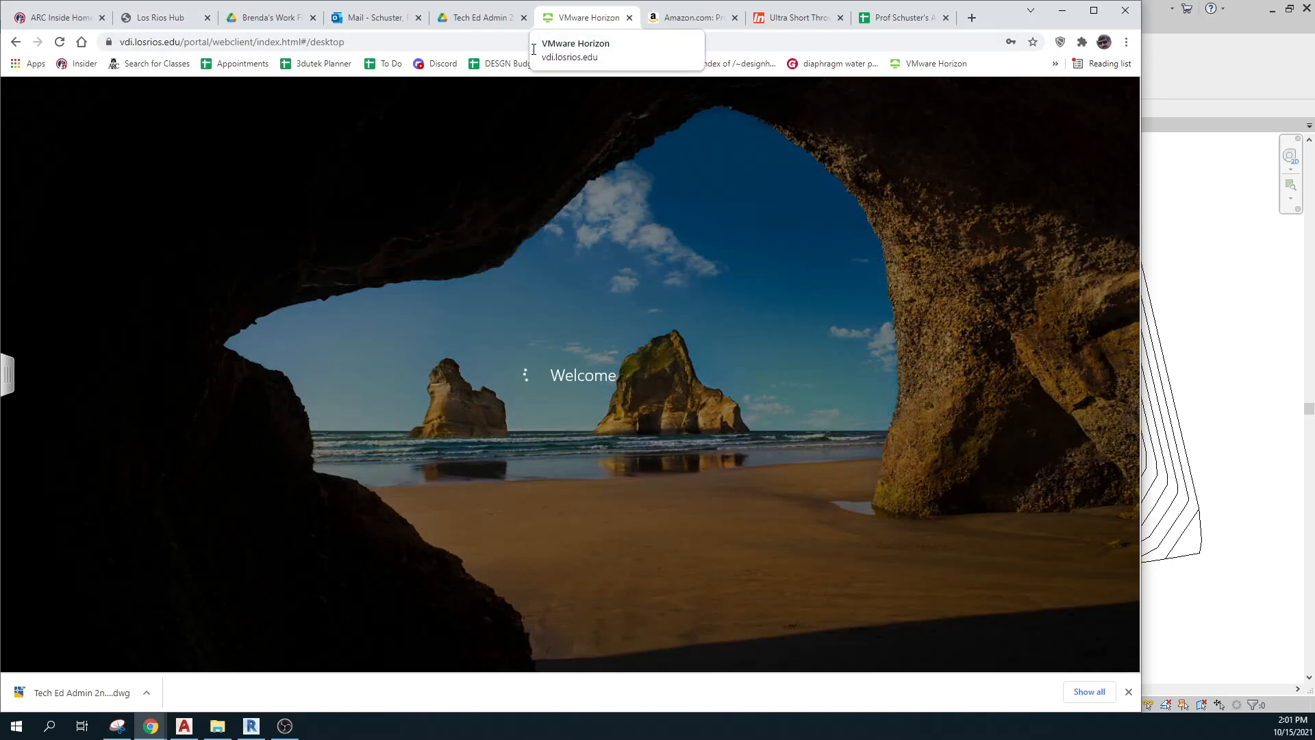
# Bring Revit forward and close the Jamul project's Site floor plan view.
pyautogui.click(1205, 213)
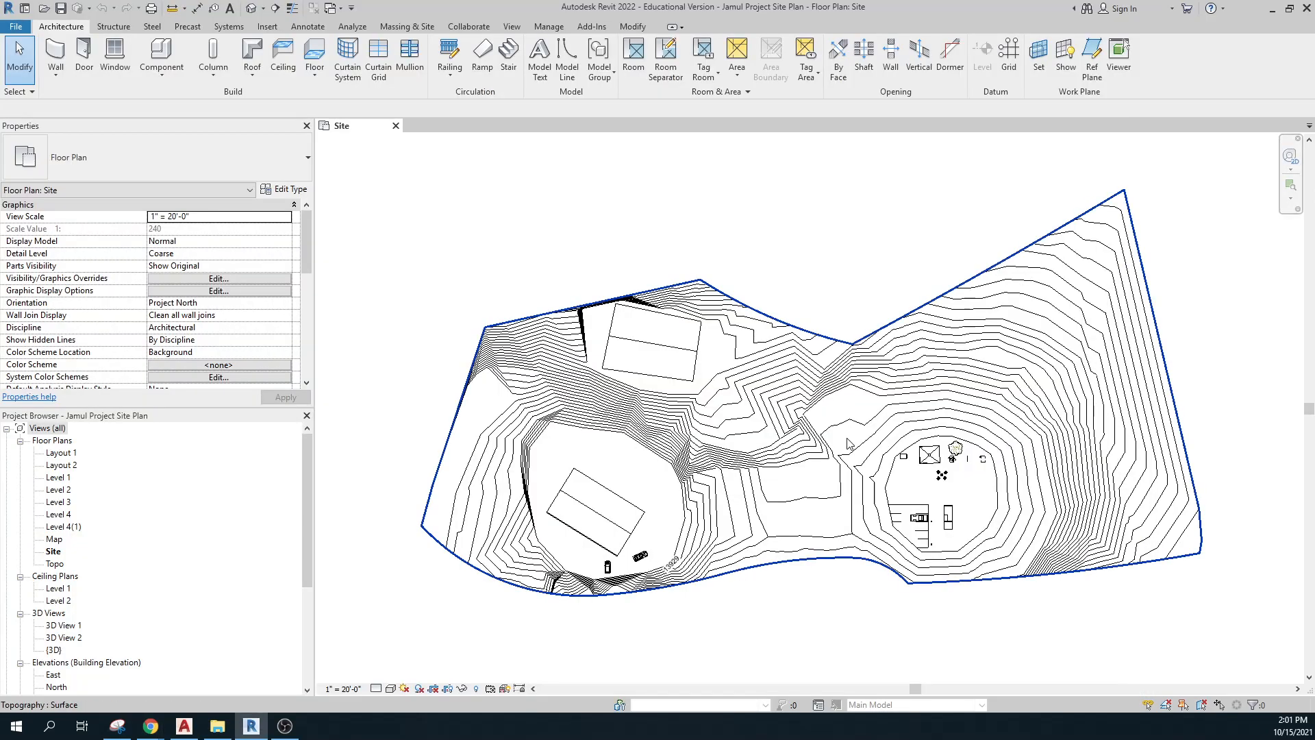
pyautogui.click(395, 126)
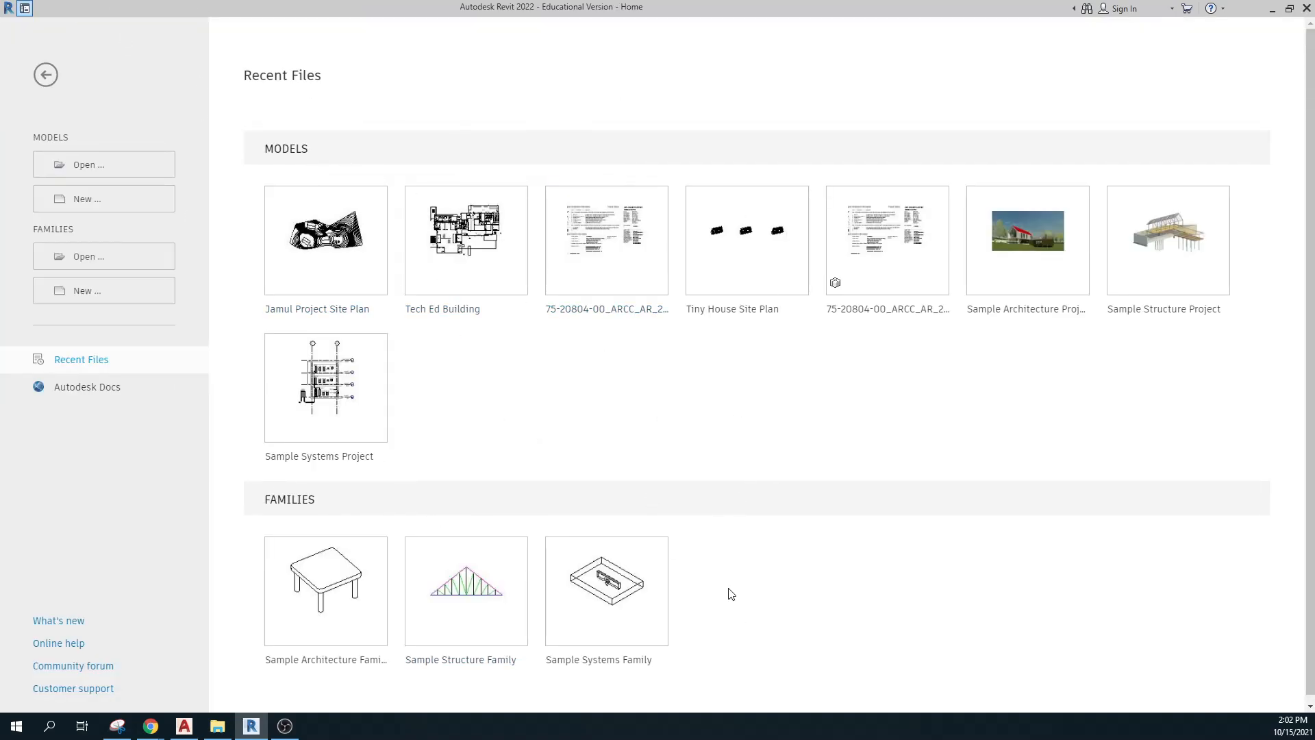
# Open Revit's Open dialog from the Home screen's Models section and move it higher.
pyautogui.click(89, 168)
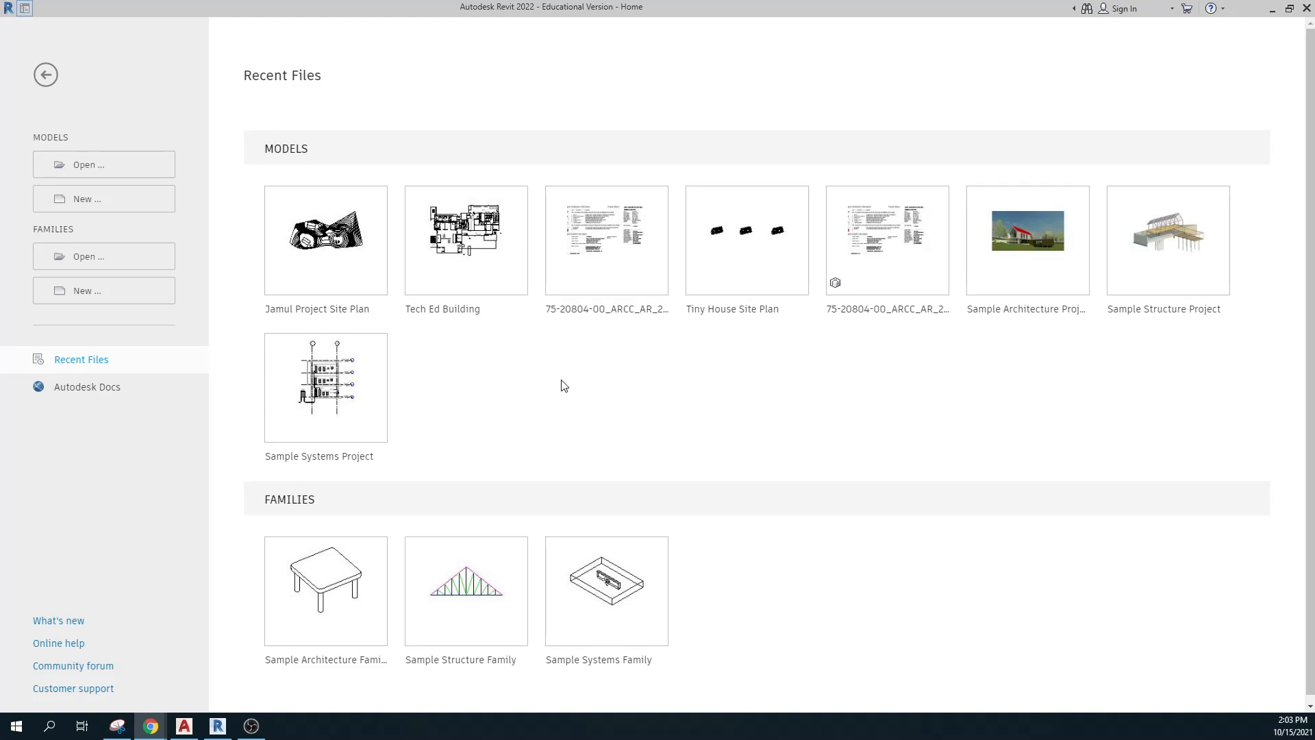
pyautogui.click(92, 164)
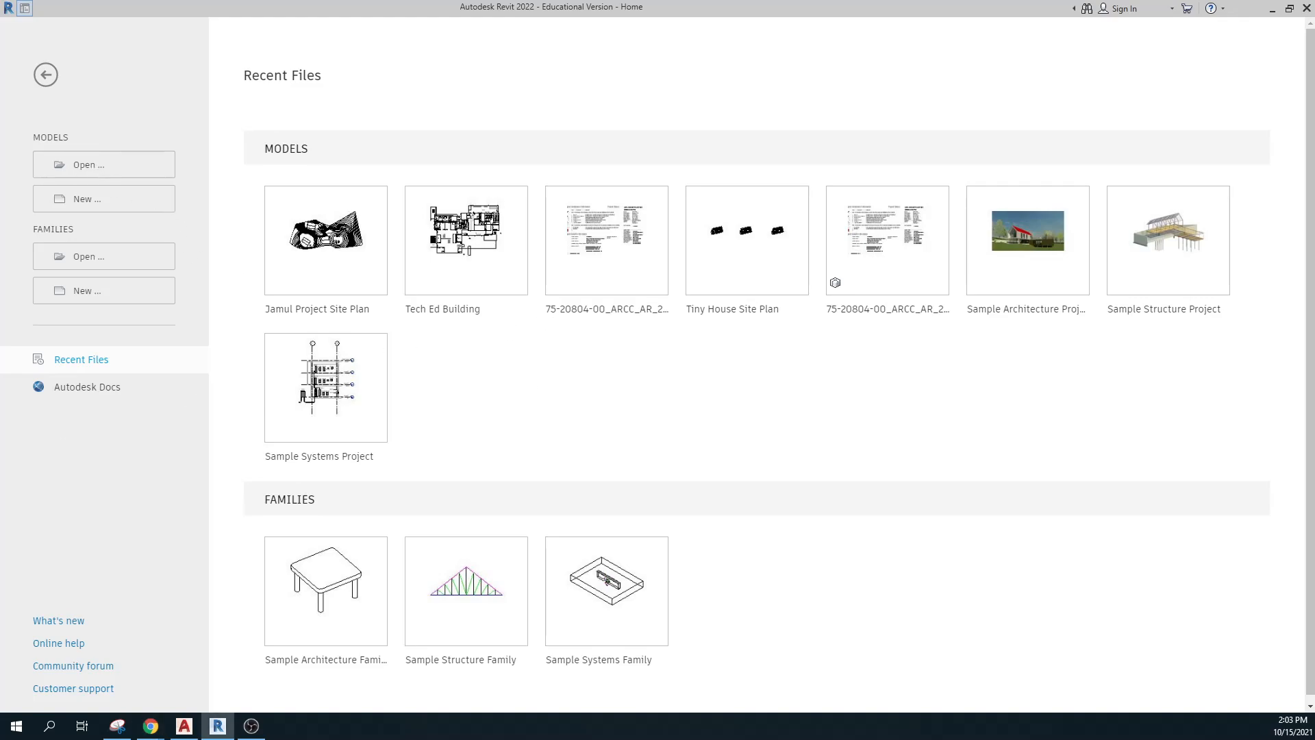
pyautogui.moveTo(465, 352); pyautogui.dragTo(458, 266)
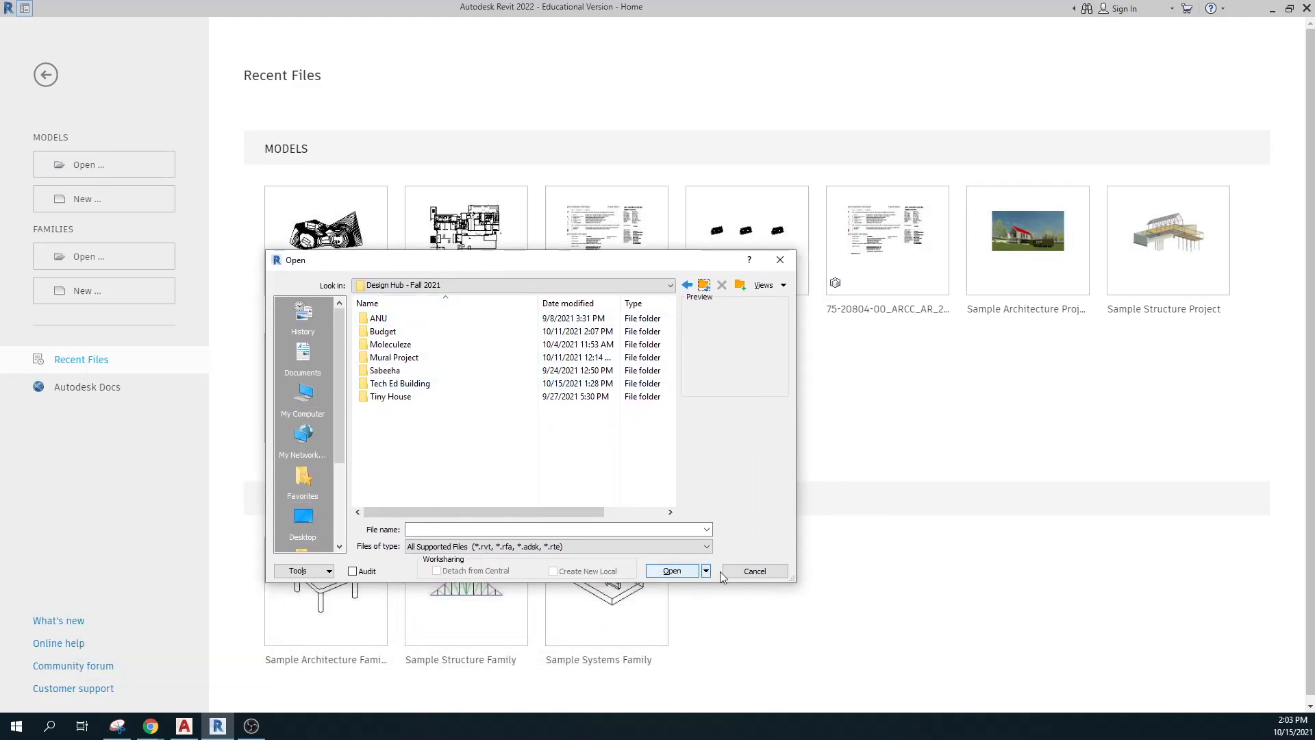
# Open Jamul Project Site Plan (1).rvt from This PC's Downloads folder.
pyautogui.click(755, 571)
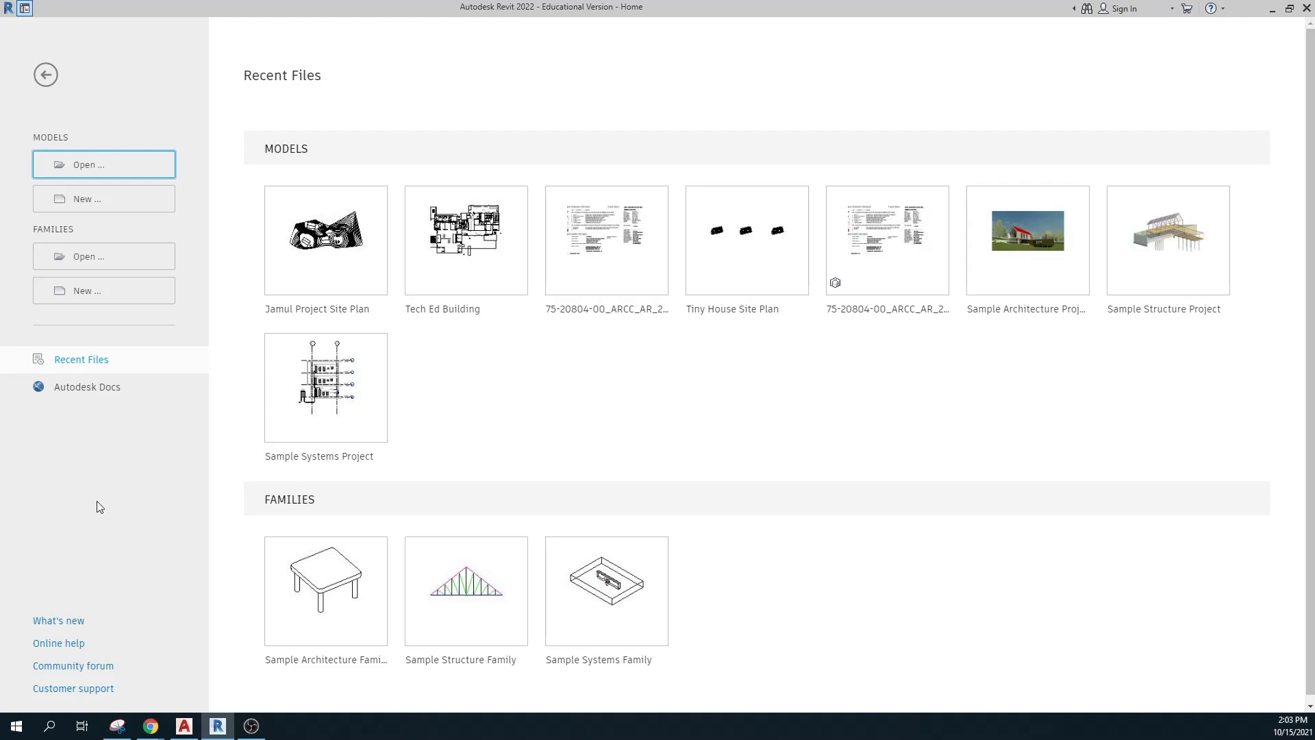
pyautogui.click(127, 167)
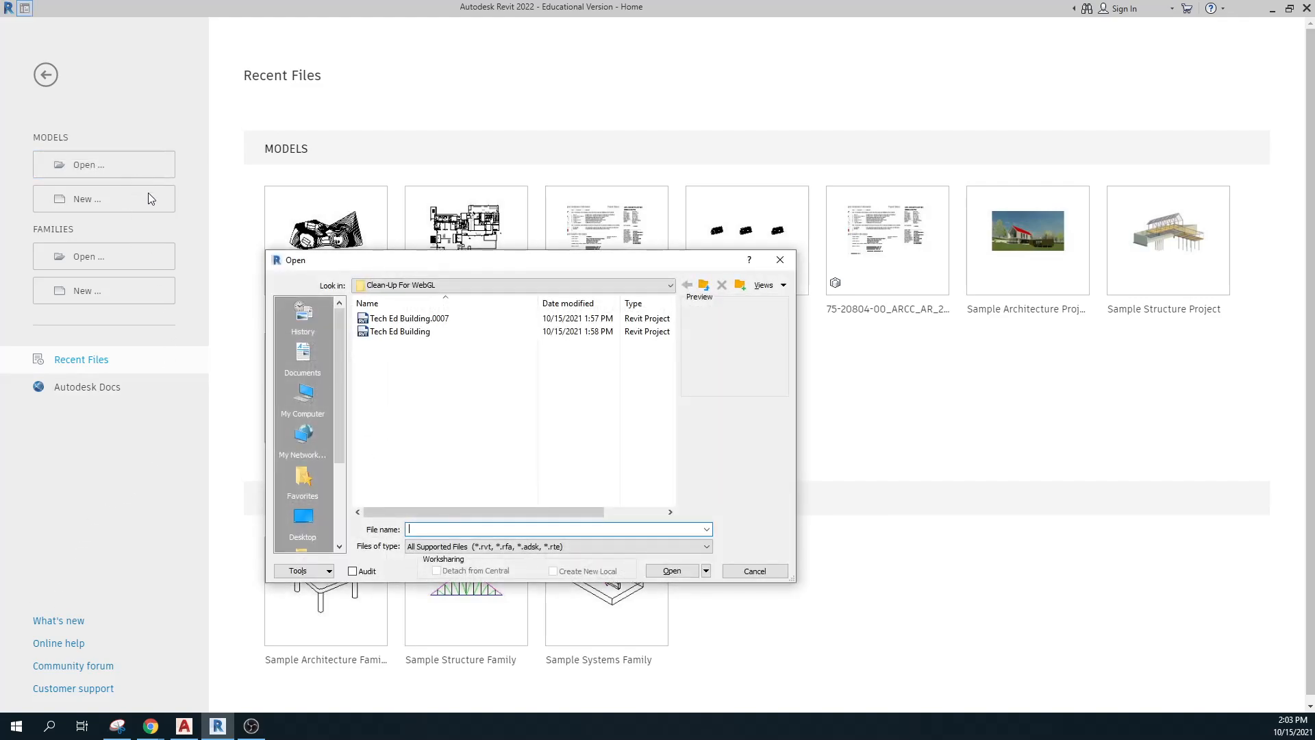
pyautogui.click(310, 397)
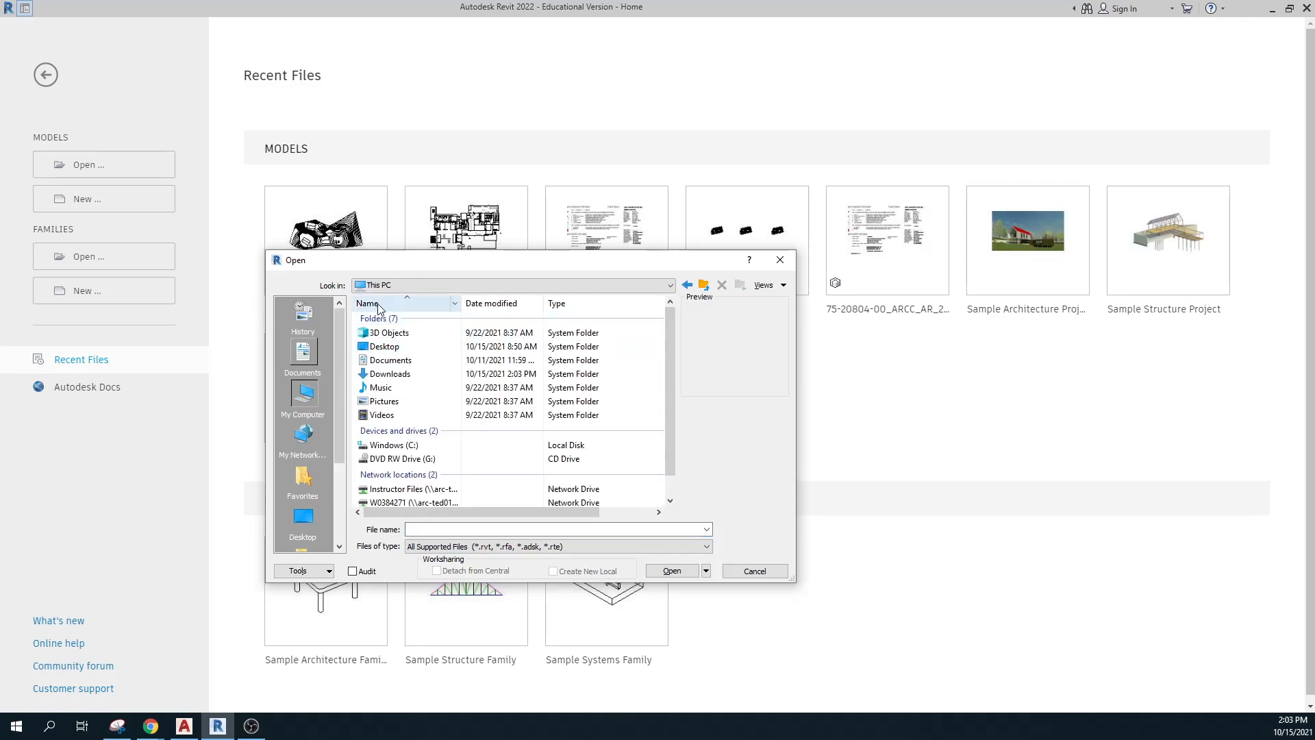
pyautogui.doubleClick(385, 374)
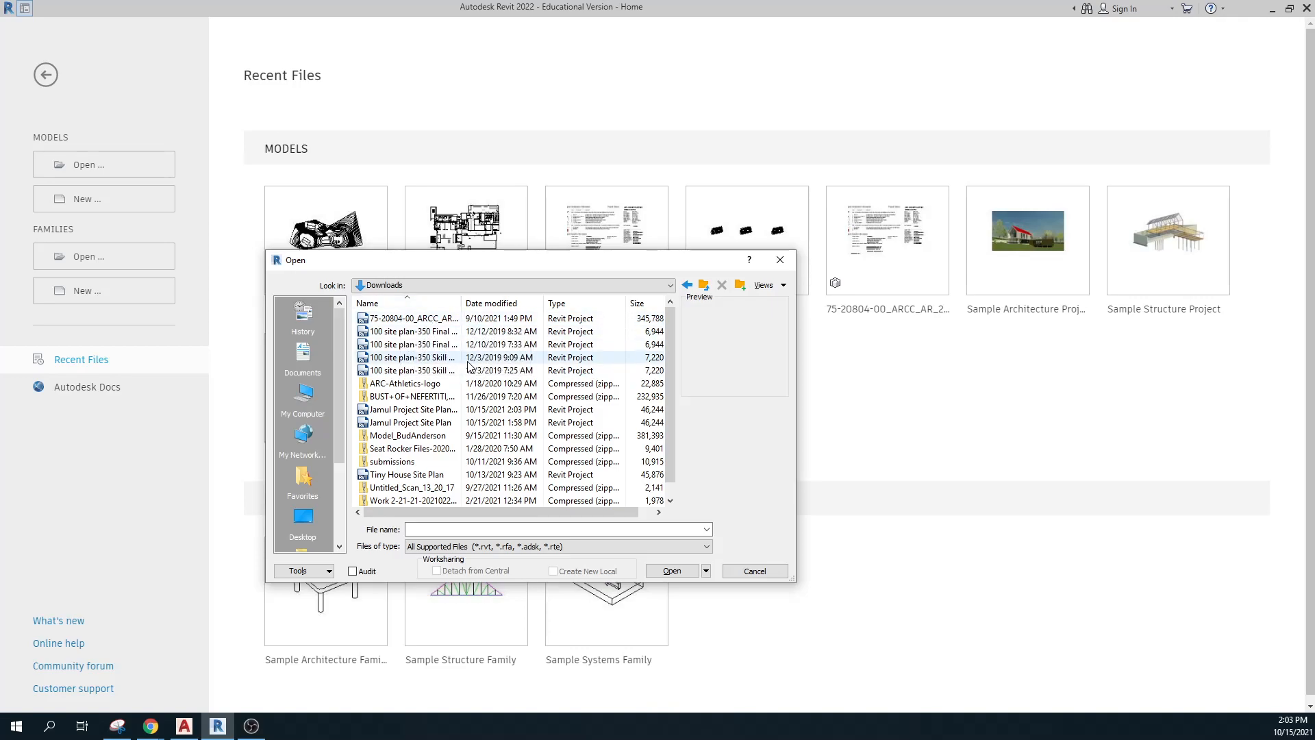
pyautogui.click(403, 411)
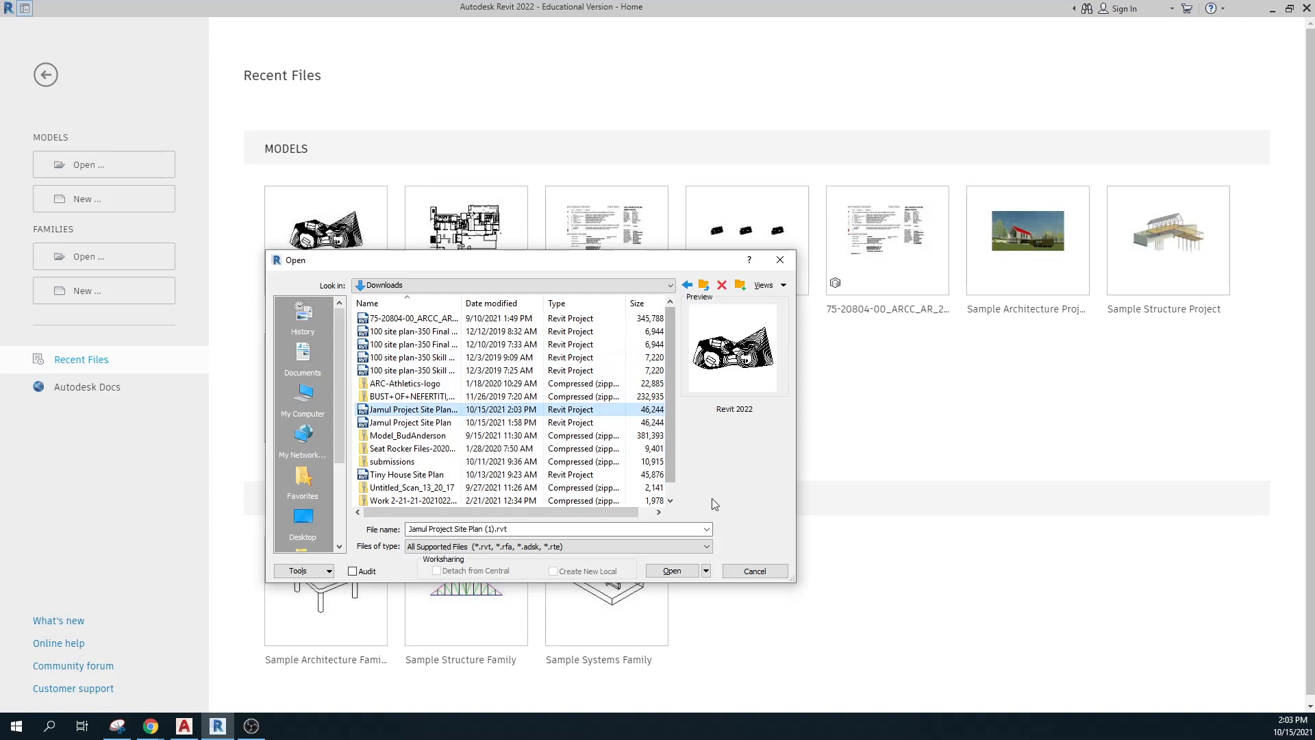
pyautogui.click(672, 571)
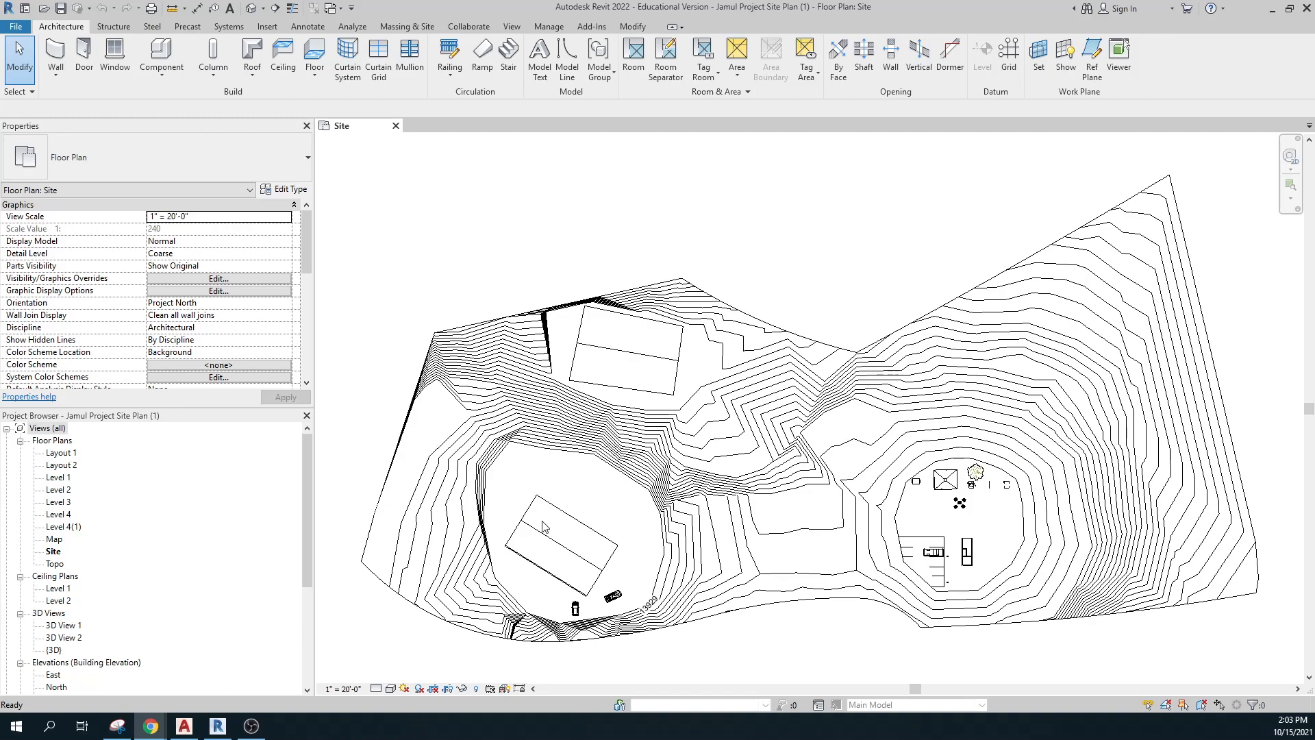
pyautogui.press('ctrl')
pyautogui.press('ctrl')
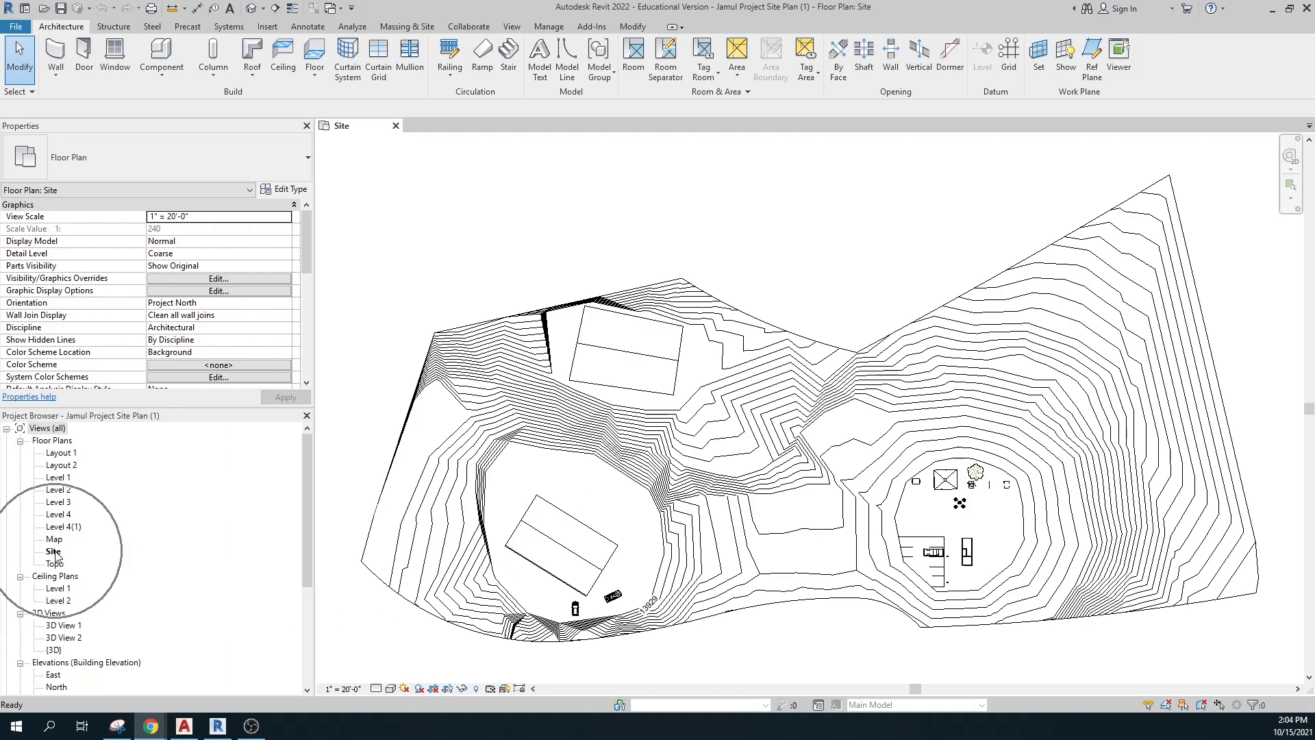
pyautogui.press('ctrl')
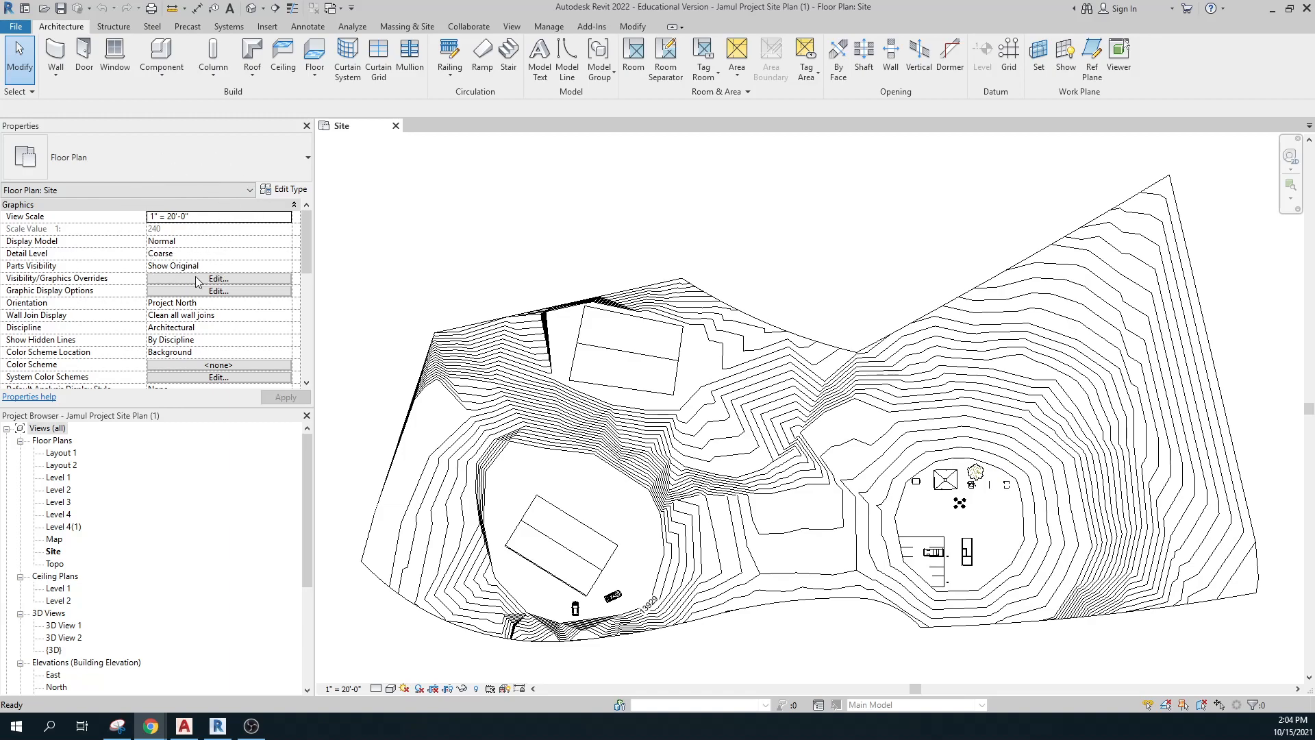
pyautogui.click(218, 279)
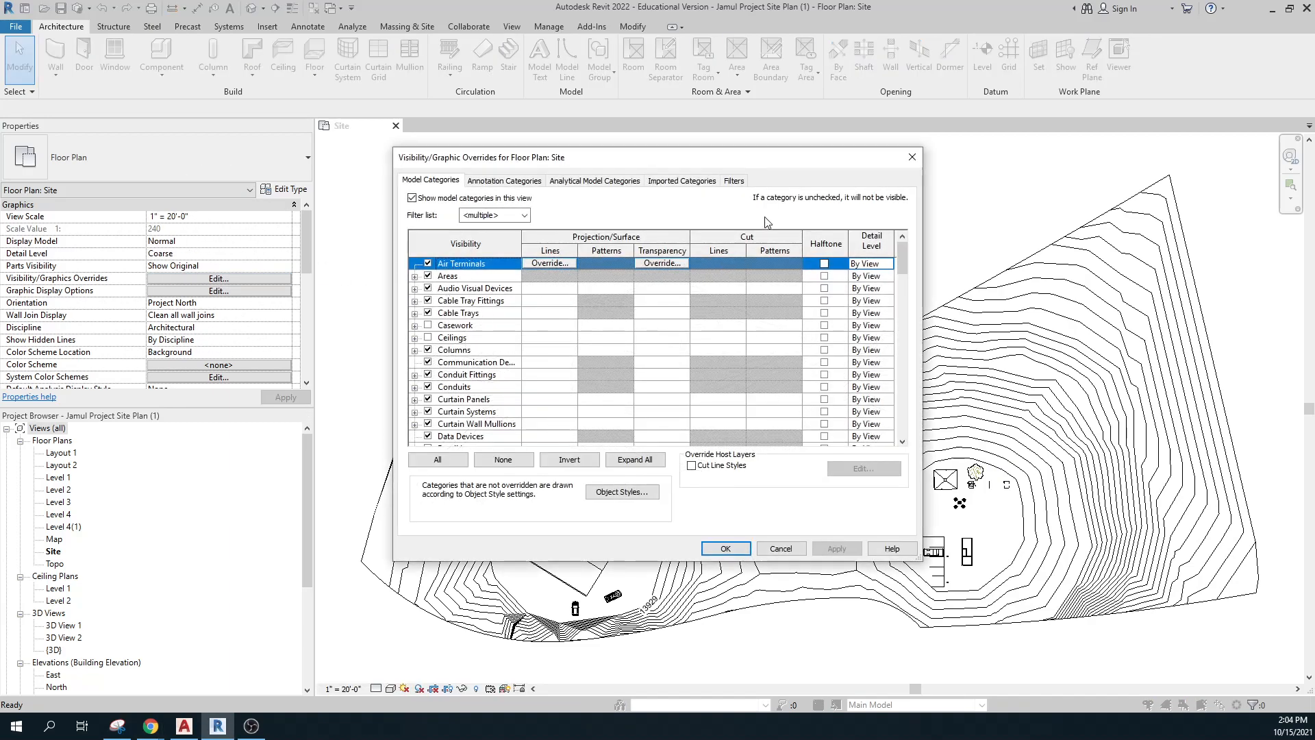
pyautogui.click(912, 158)
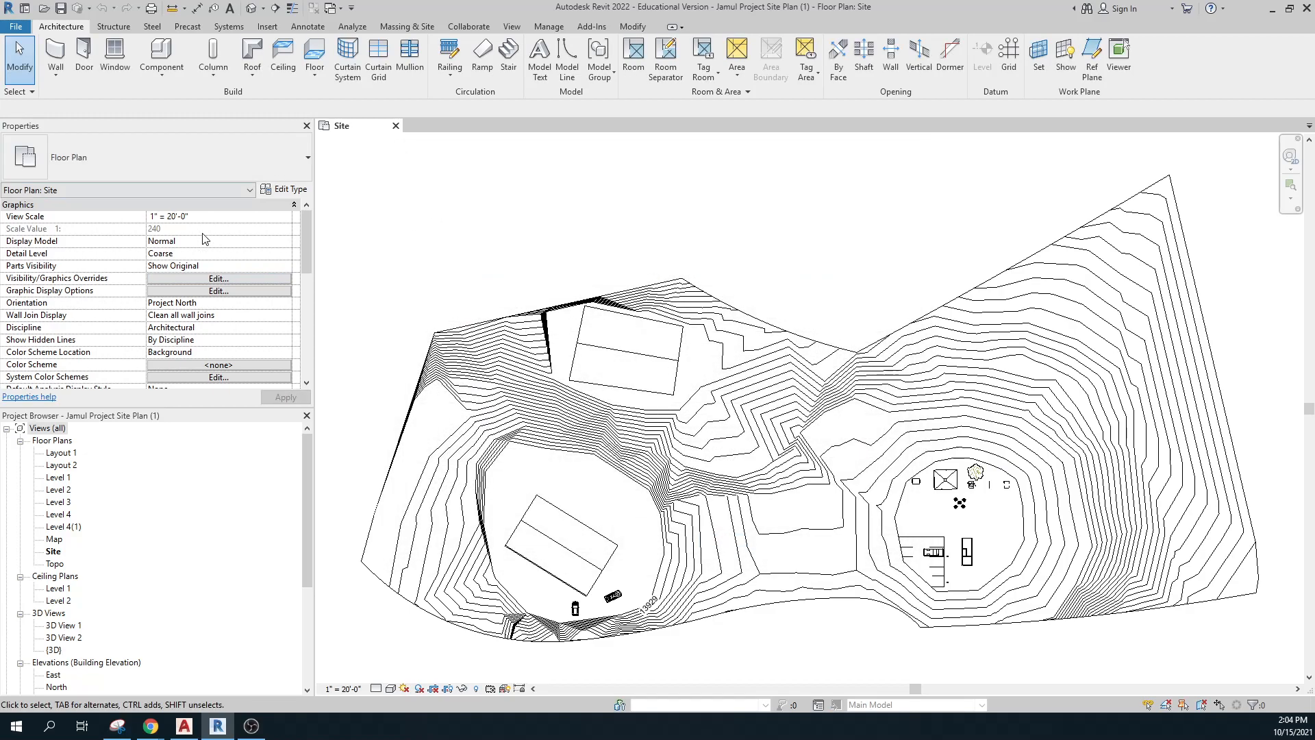
pyautogui.moveTo(310, 230)
pyautogui.mouseDown()
pyautogui.moveTo(299, 340)
pyautogui.moveTo(307, 230)
pyautogui.mouseUp()
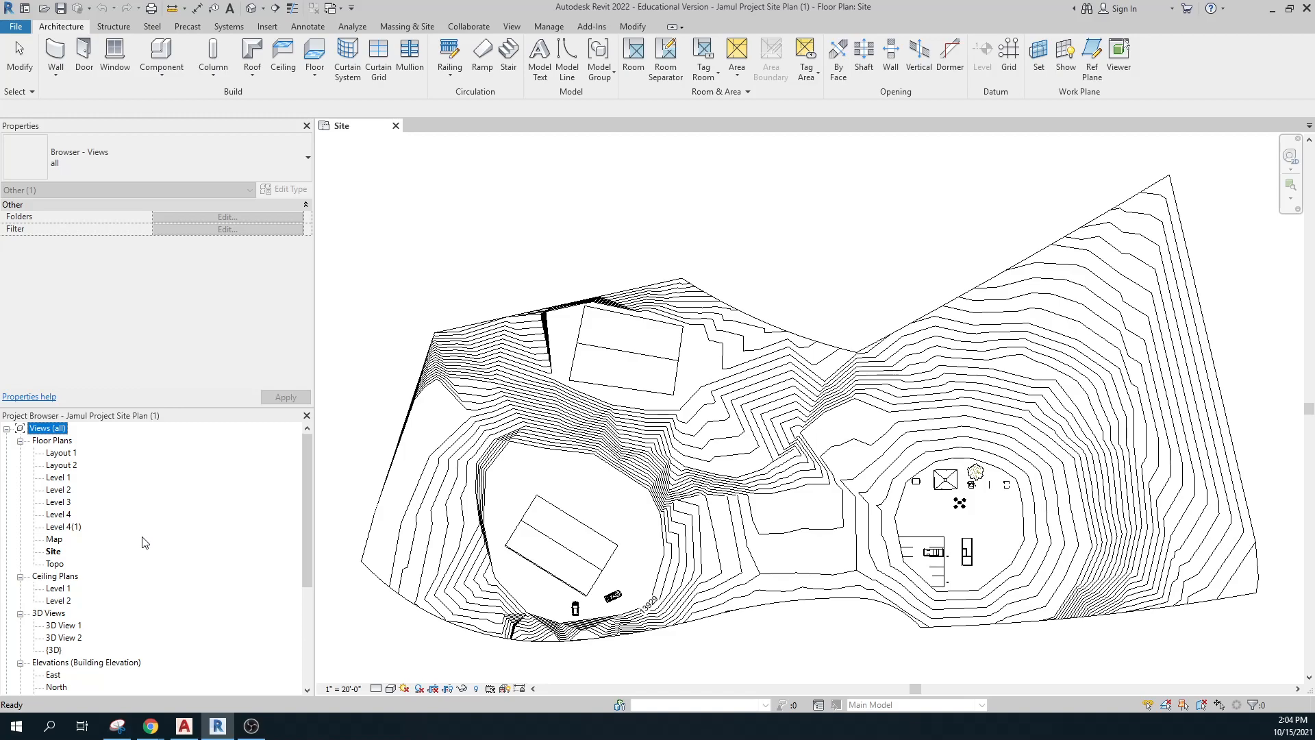
# Open the {3D} view and orbit to a low front angle over the contoured terrain.
pyautogui.doubleClick(54, 649)
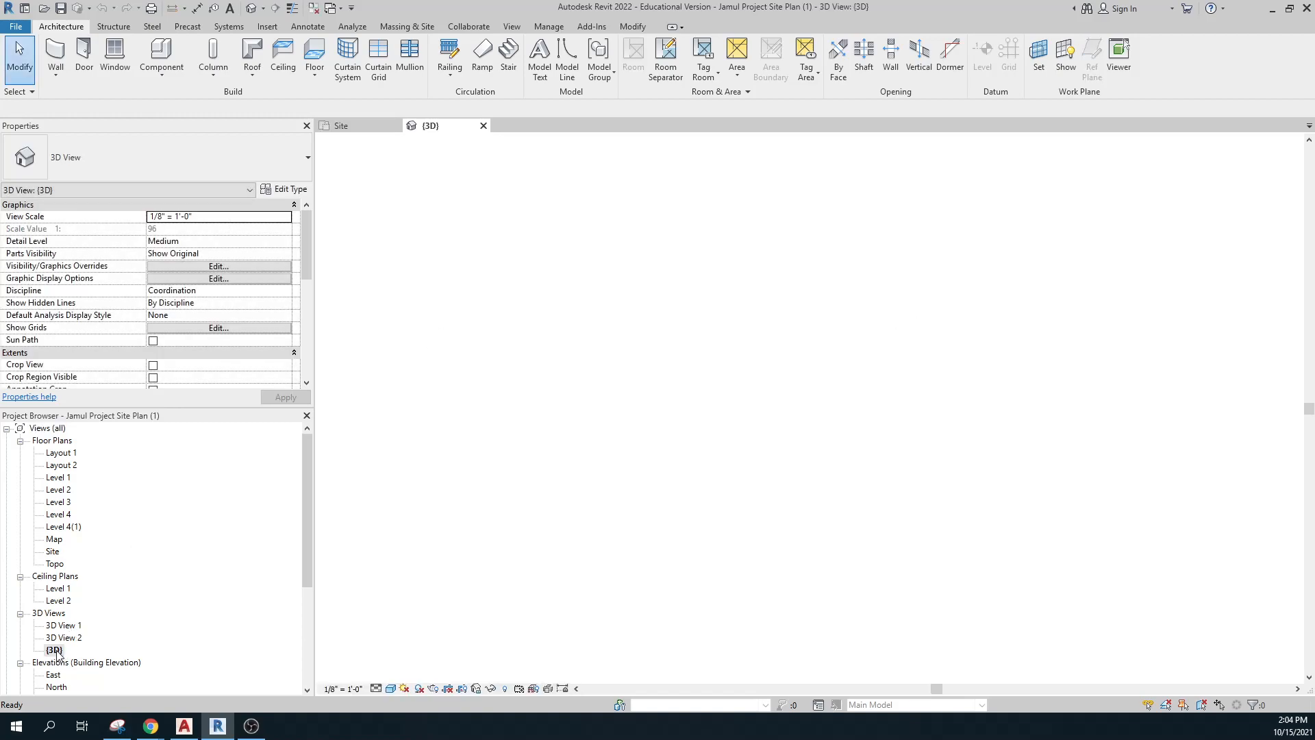
pyautogui.scroll(6, 869, 422)
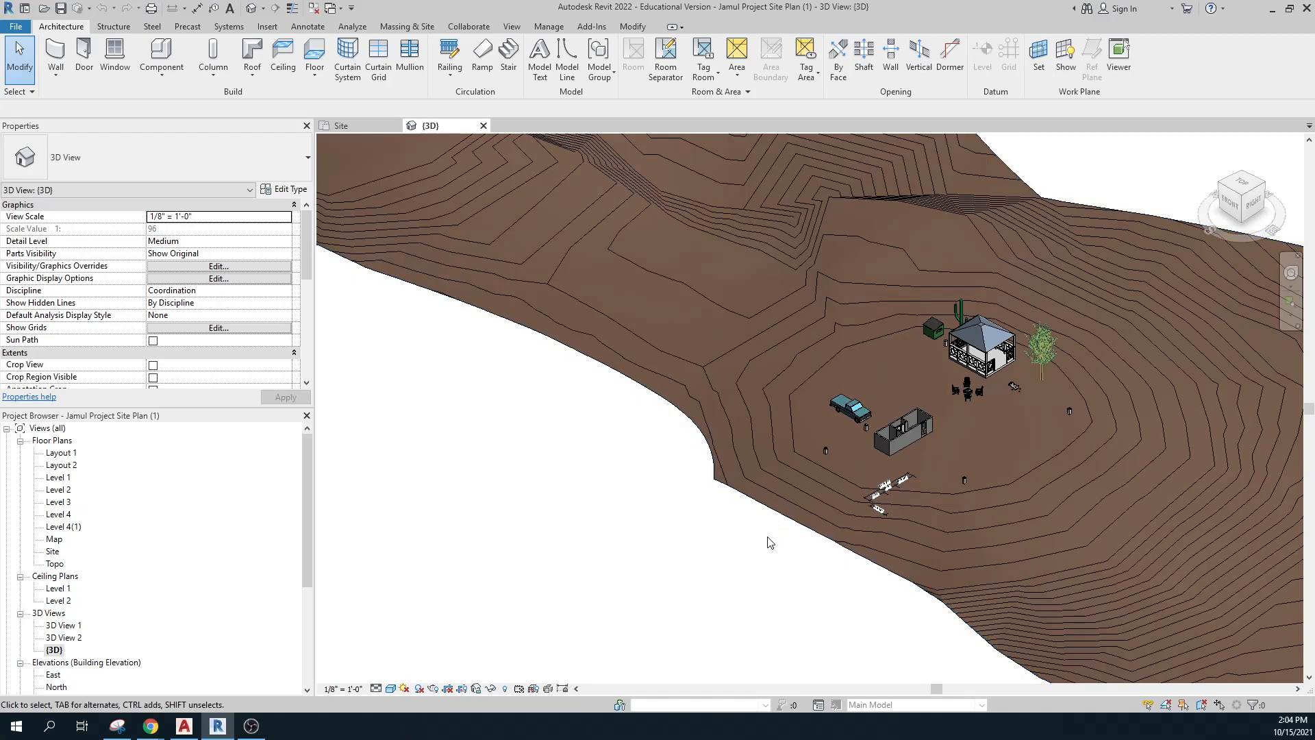
pyautogui.keyDown('shift'); pyautogui.moveTo(769, 556); pyautogui.dragTo(714, 554, button='middle'); pyautogui.keyUp('shift')
pyautogui.moveTo(610, 557); pyautogui.dragTo(520, 541, button='middle')
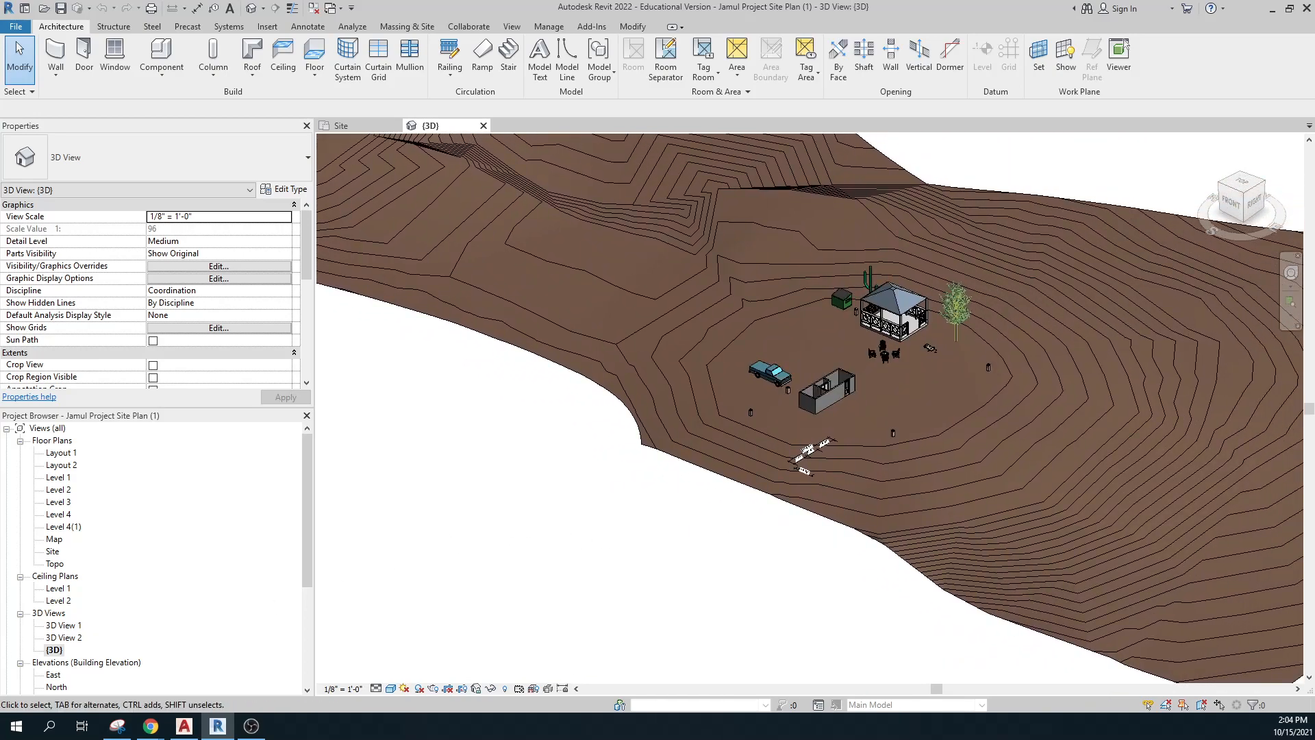
pyautogui.click(60, 654)
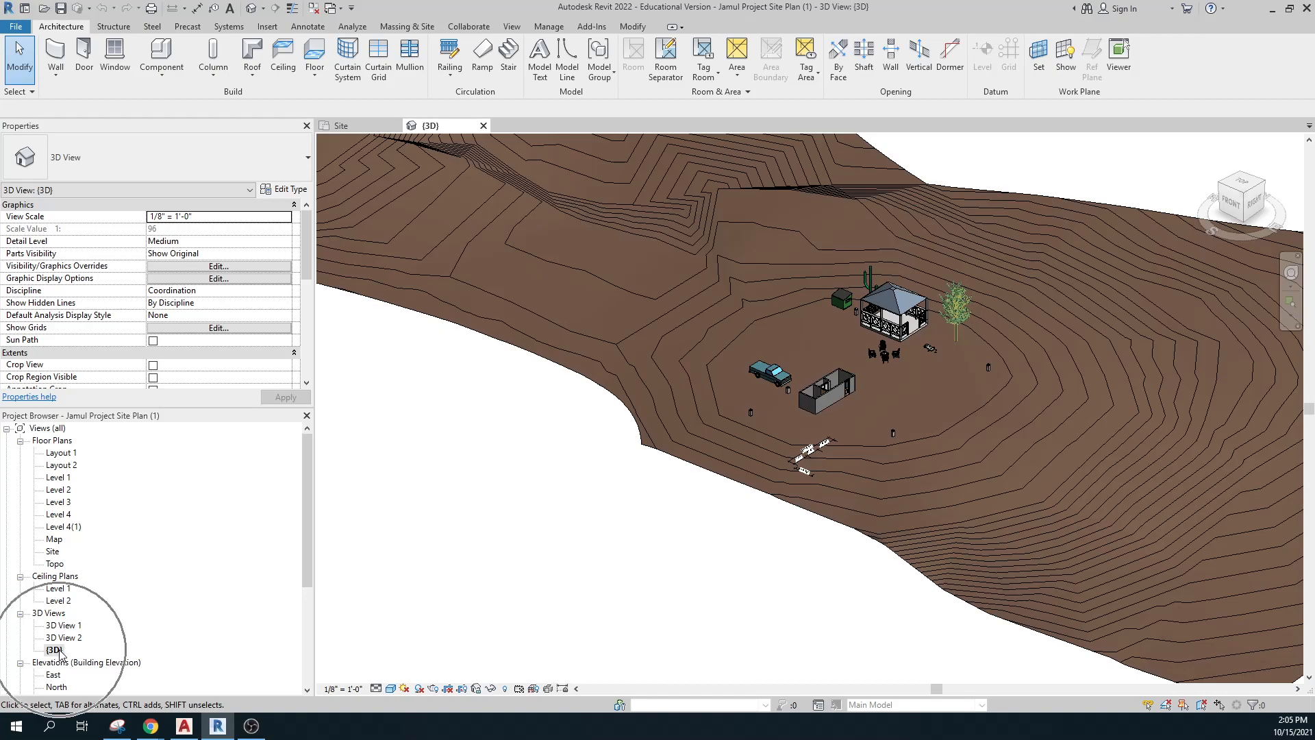
pyautogui.click(60, 649)
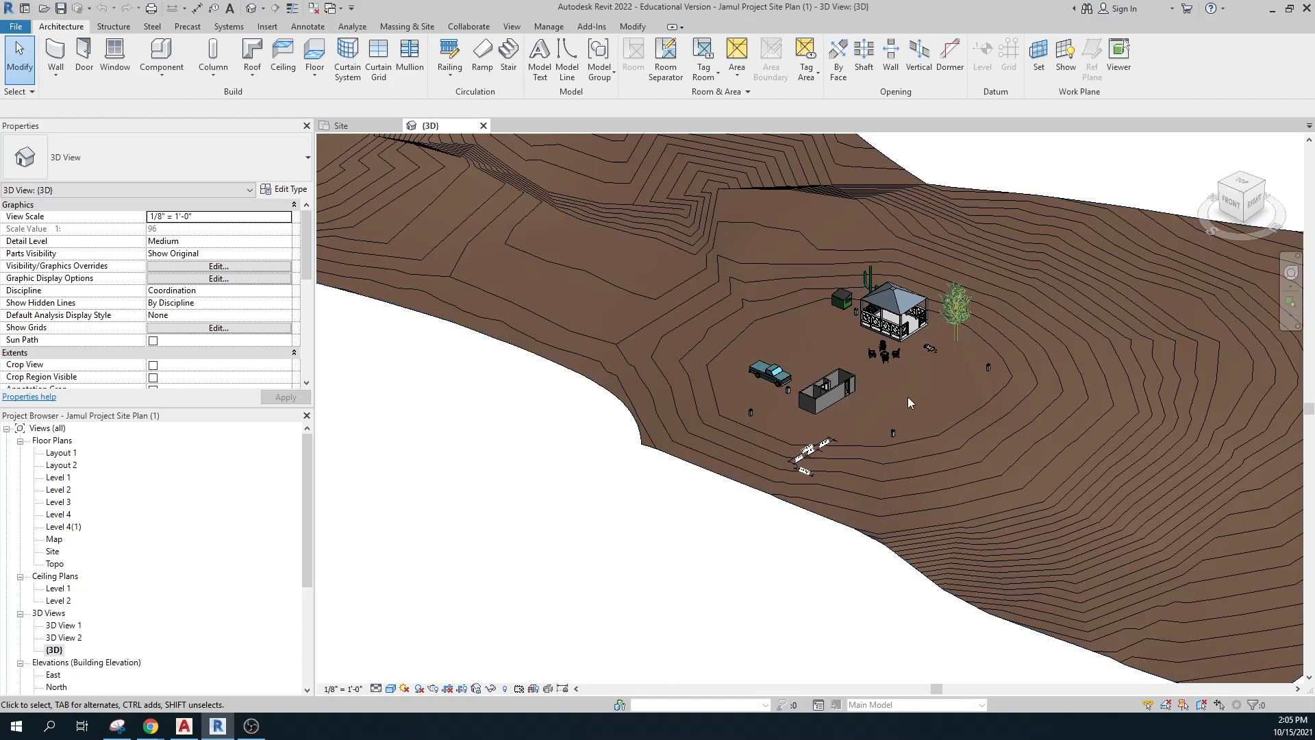
pyautogui.scroll(-2, 107, 595)
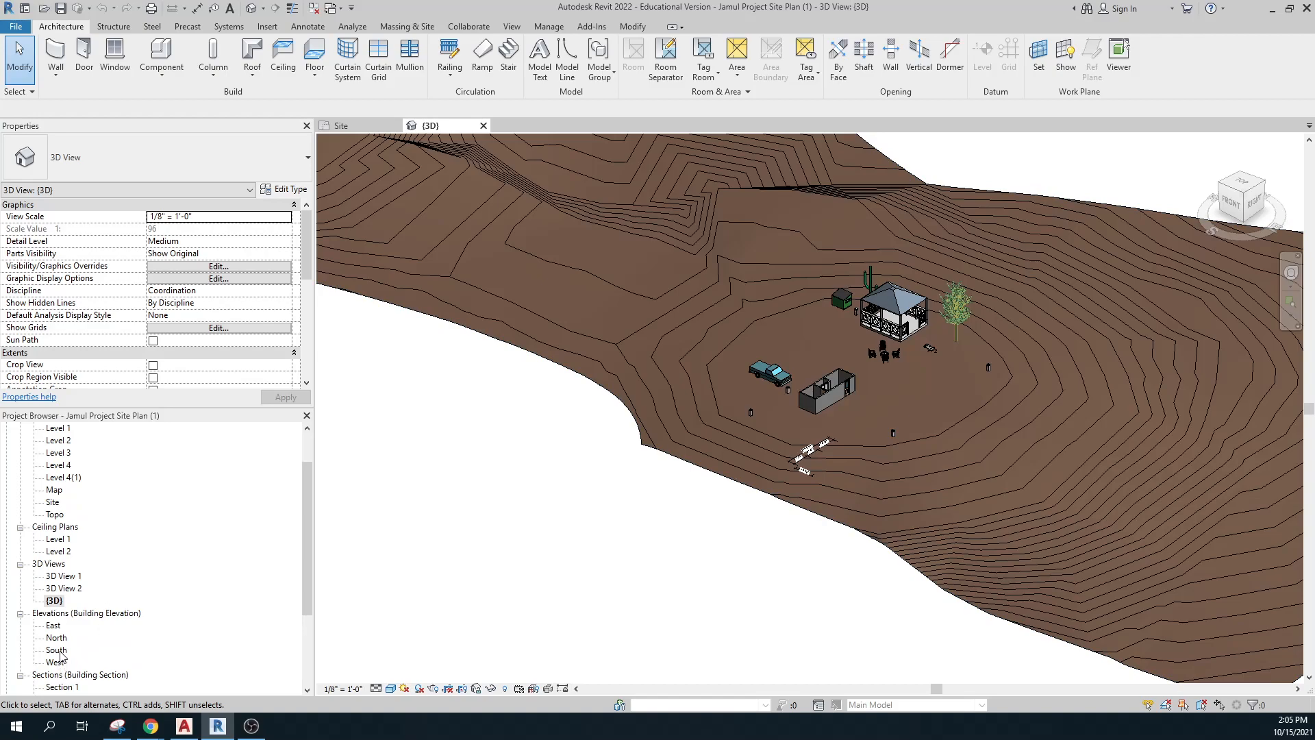
# Open the South elevation, zoom in and select the Level 3 line at 25'.
pyautogui.doubleClick(57, 651)
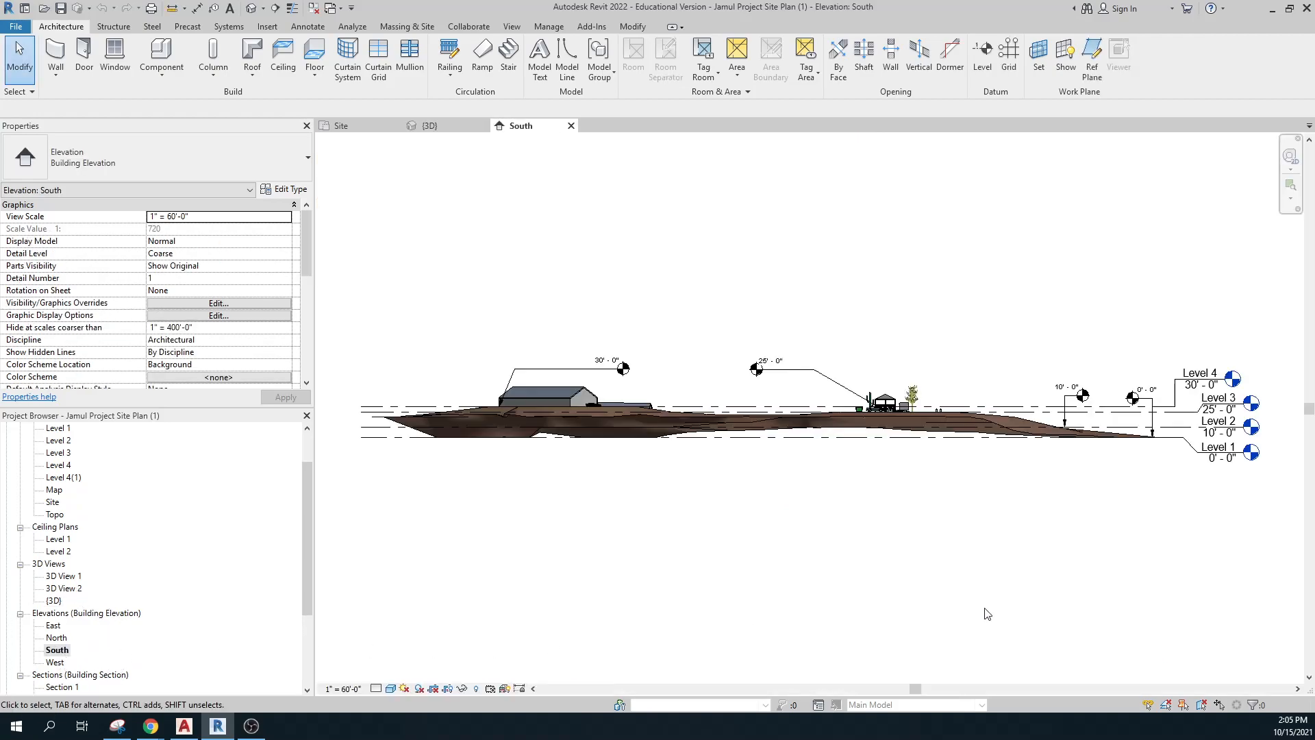
pyautogui.scroll(2, 1103, 487)
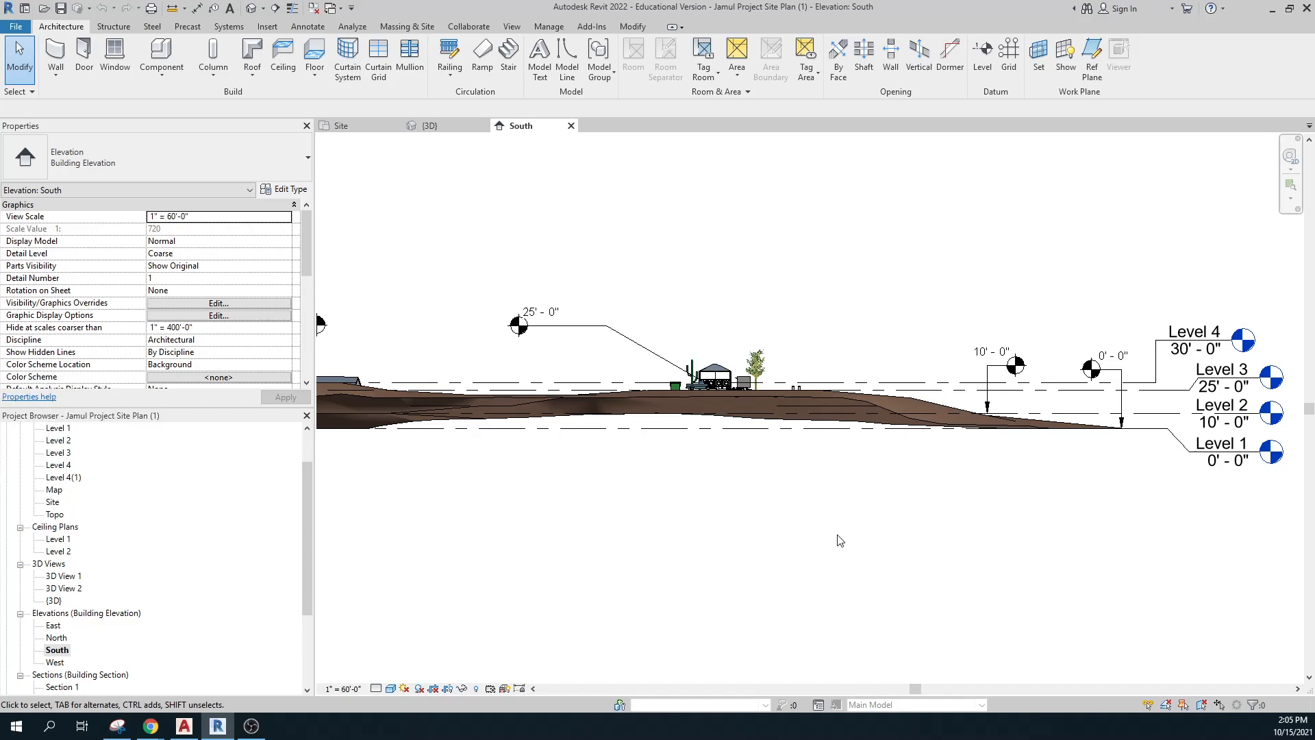
pyautogui.press('ctrl')
pyautogui.press('ctrl')
pyautogui.press('ctrl')
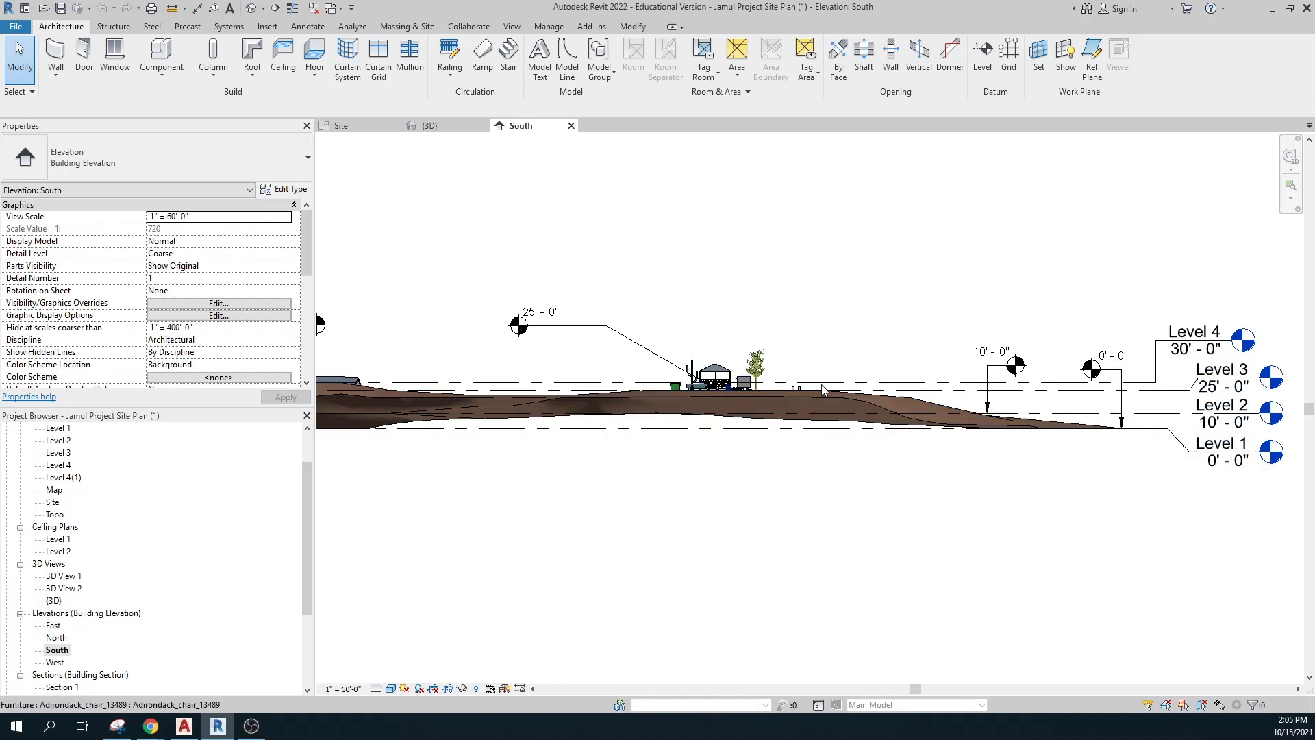
pyautogui.click(766, 389)
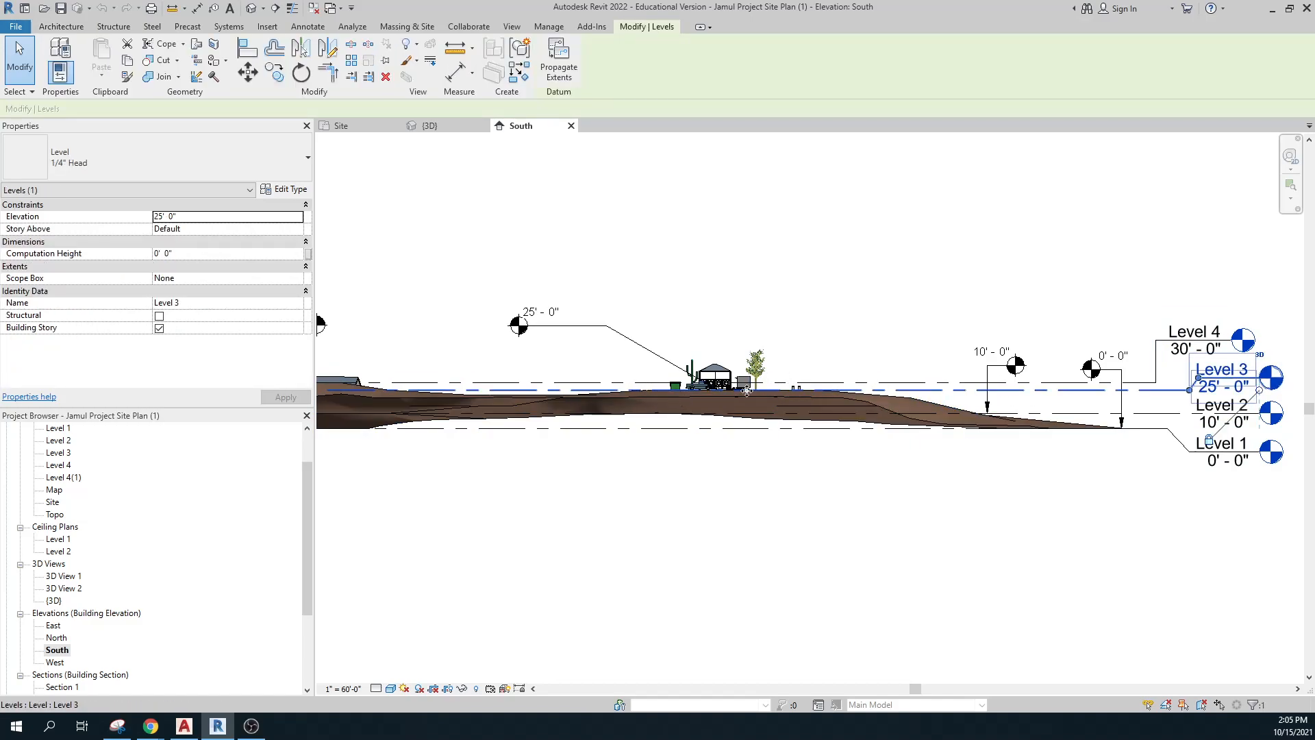
pyautogui.scroll(3, 720, 394)
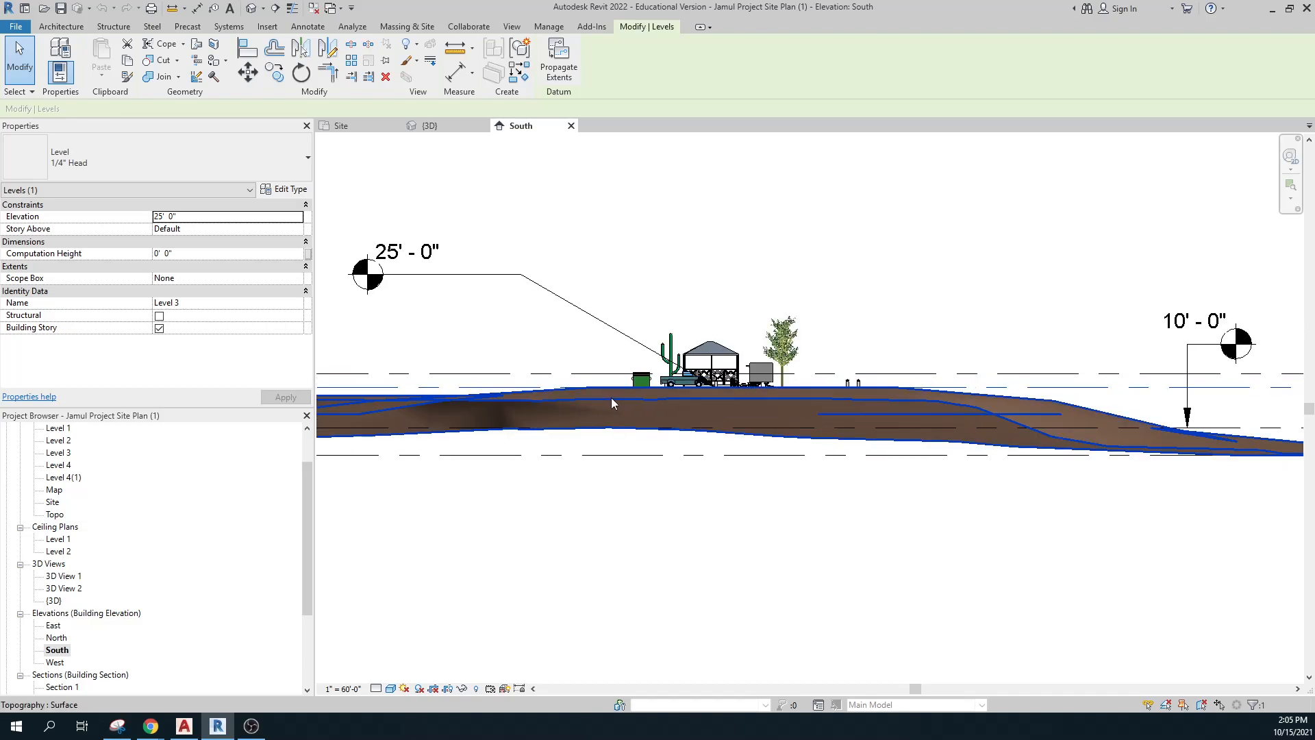
pyautogui.scroll(-2, 791, 519)
pyautogui.scroll(-1, 791, 520)
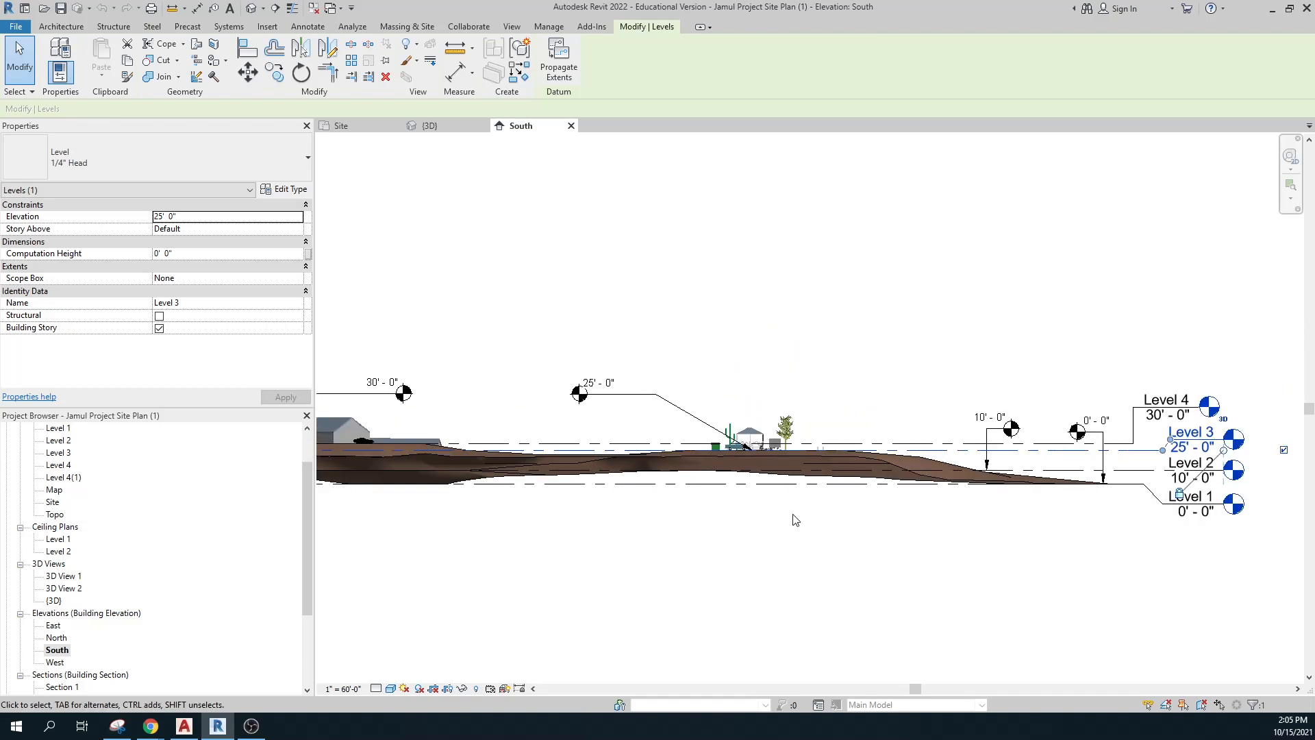
# Select the Level 4 line at 30' and pan along the site to review the level heads.
pyautogui.click(1148, 410)
pyautogui.moveTo(543, 402); pyautogui.dragTo(848, 428, button='middle')
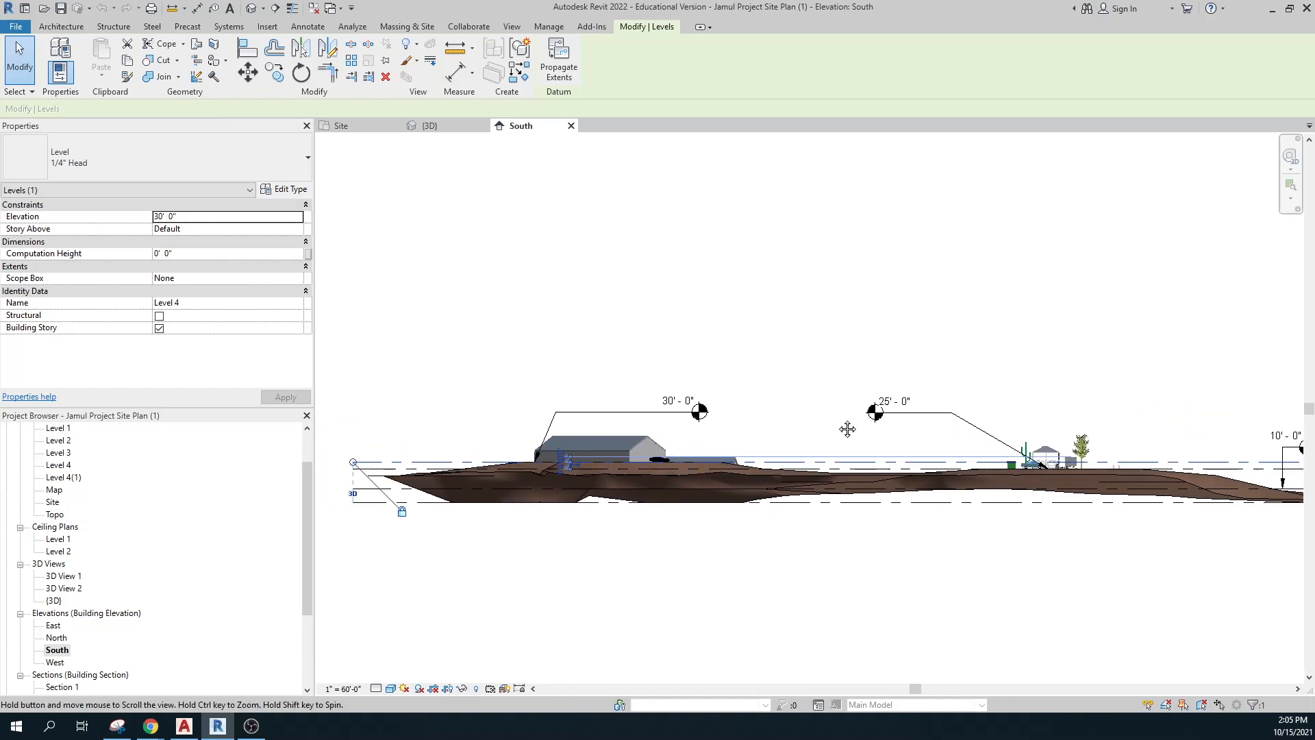
pyautogui.scroll(4, 684, 475)
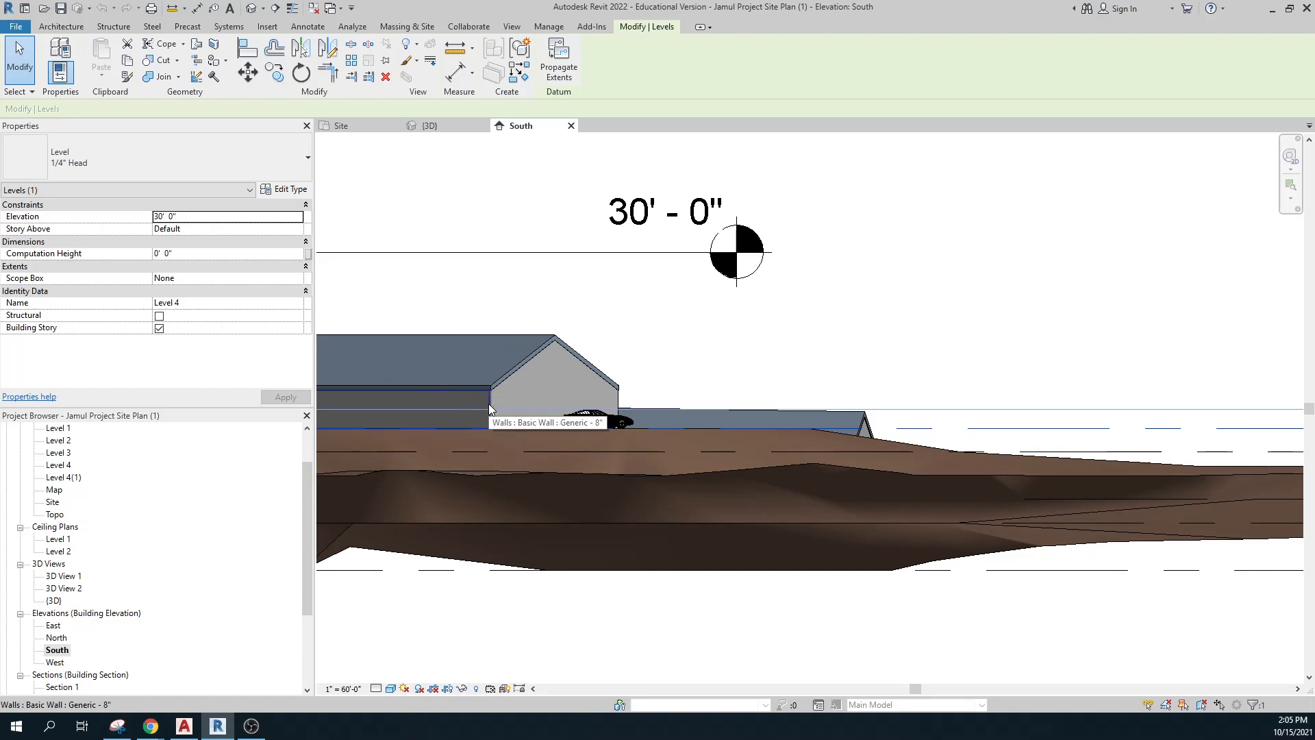
pyautogui.scroll(-5, 545, 363)
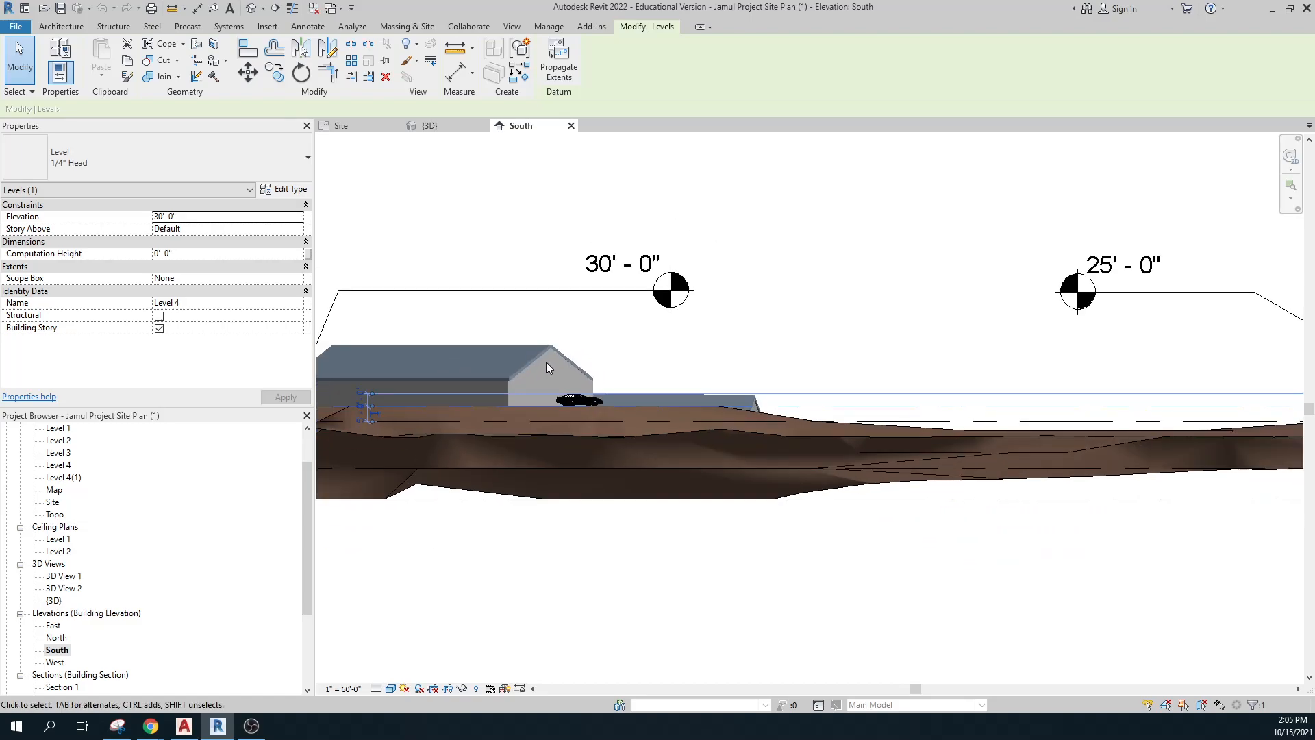
pyautogui.scroll(-3, 995, 424)
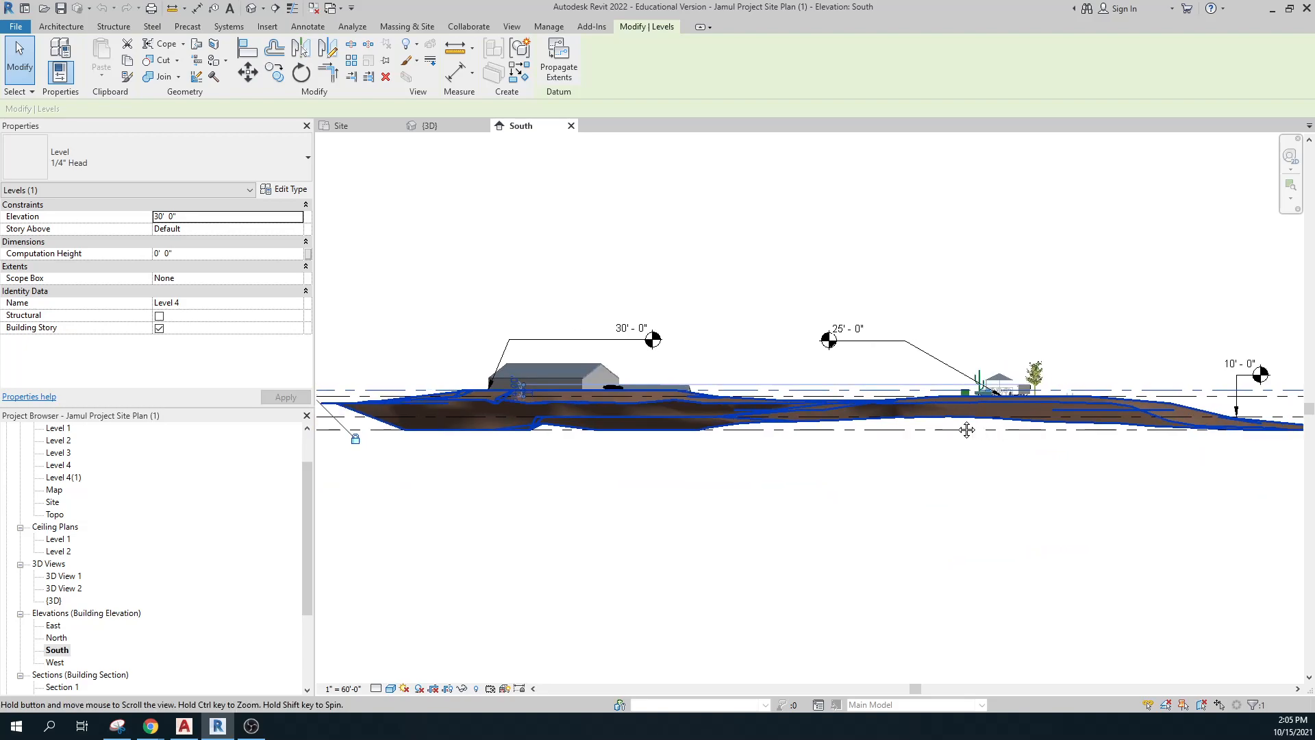
pyautogui.moveTo(936, 459); pyautogui.dragTo(887, 463, button='middle')
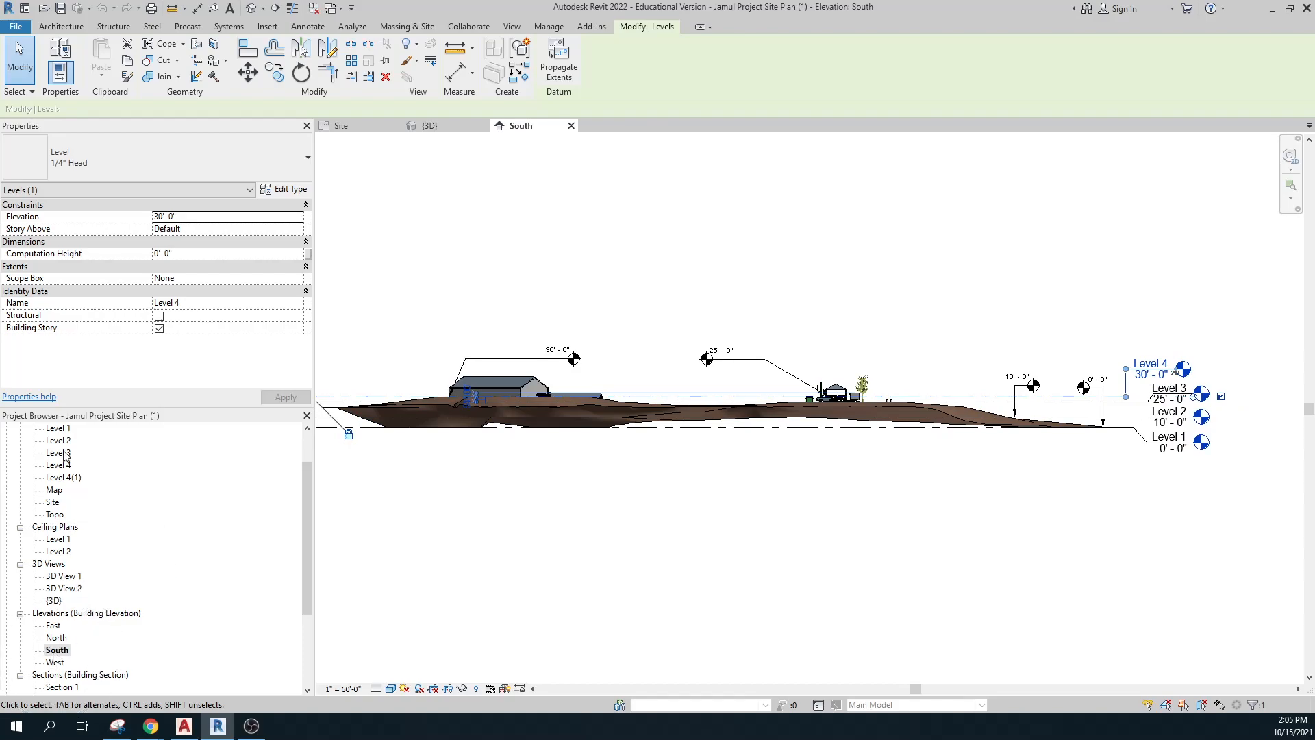
# Open the Site and Level 3 floor plans and recentre the whole site.
pyautogui.doubleClick(52, 503)
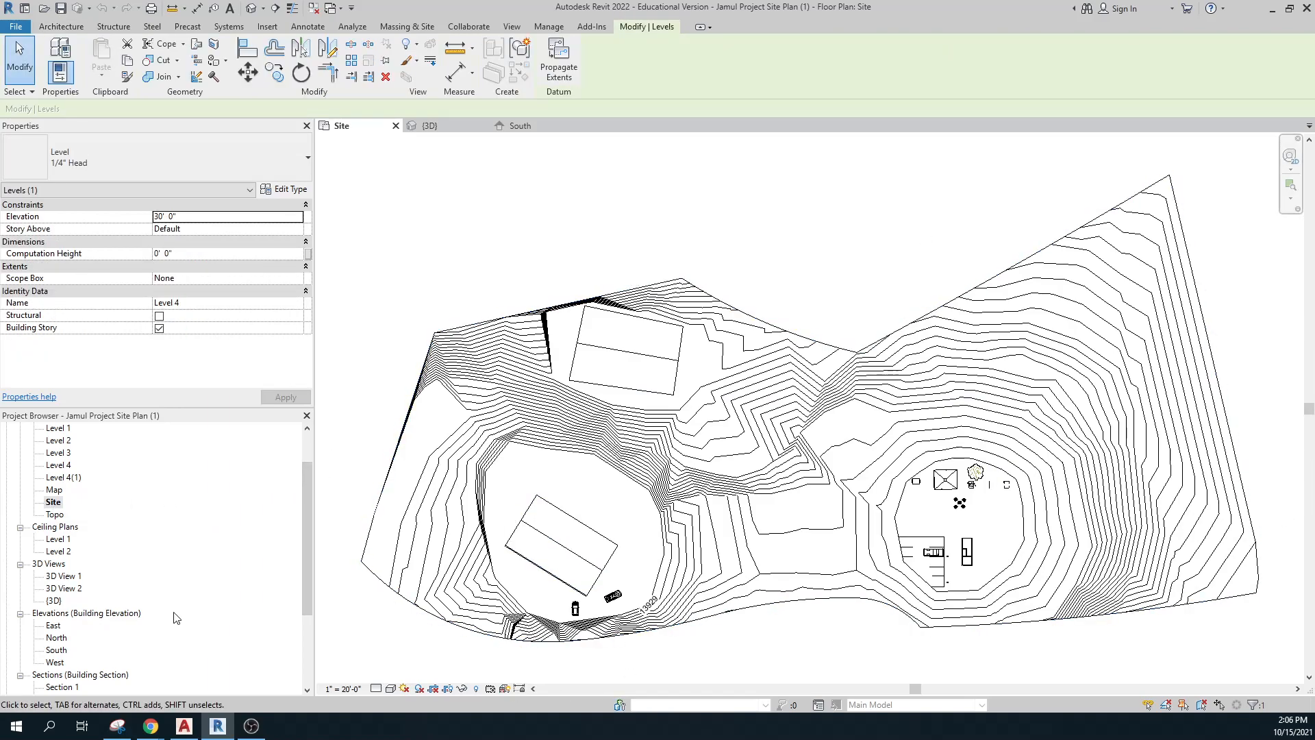
pyautogui.press('ctrl')
pyautogui.doubleClick(59, 454)
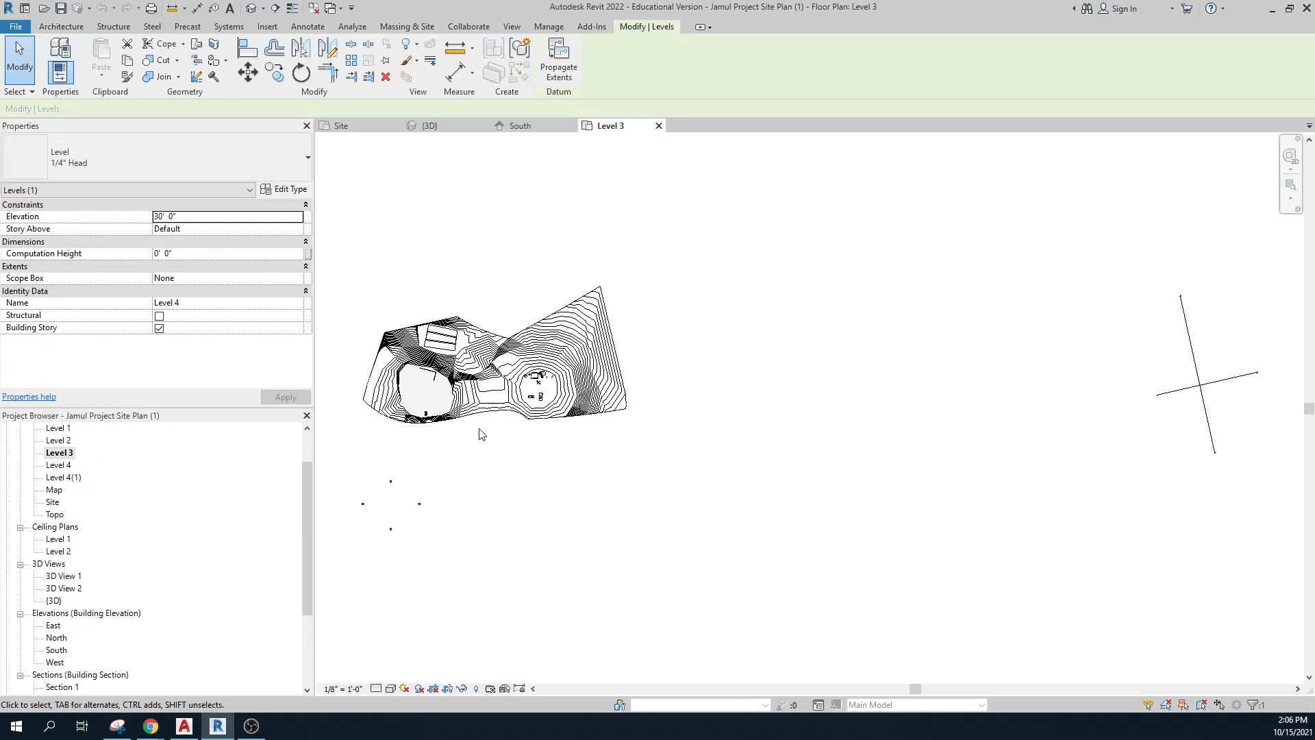
pyautogui.scroll(5, 482, 439)
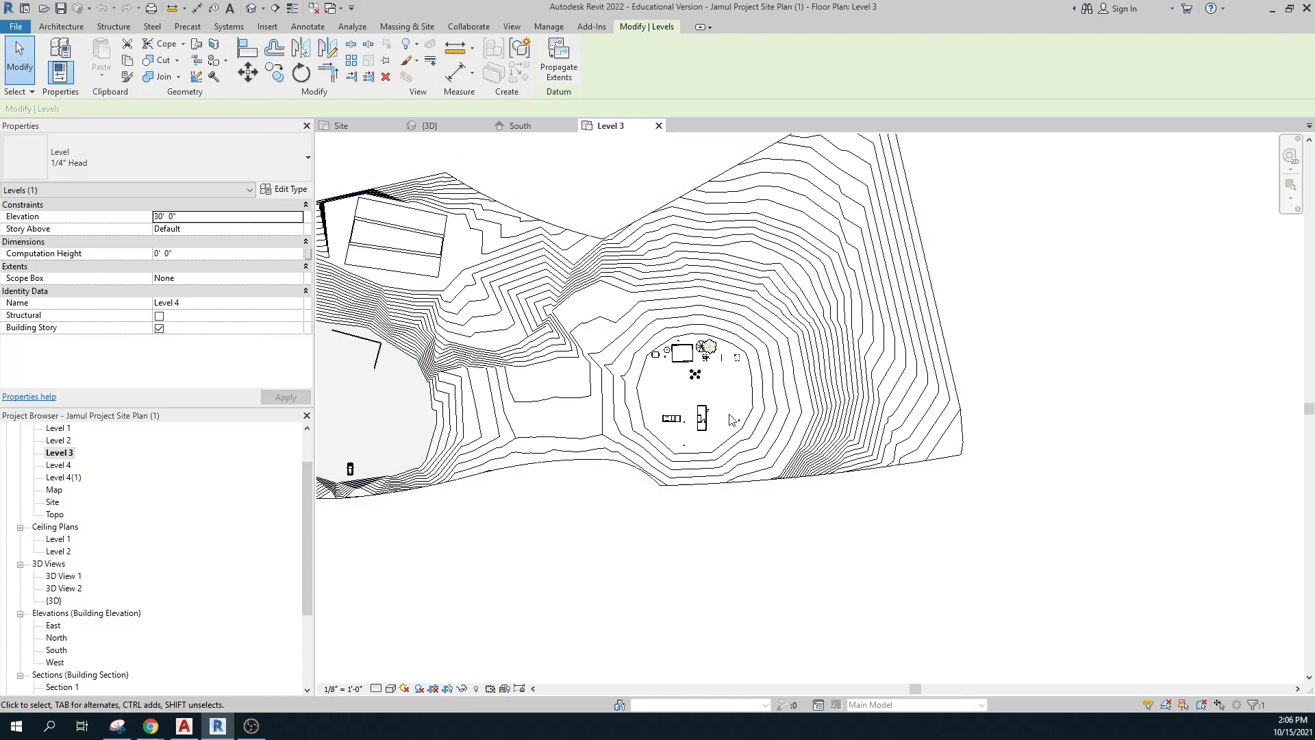
pyautogui.scroll(4, 727, 423)
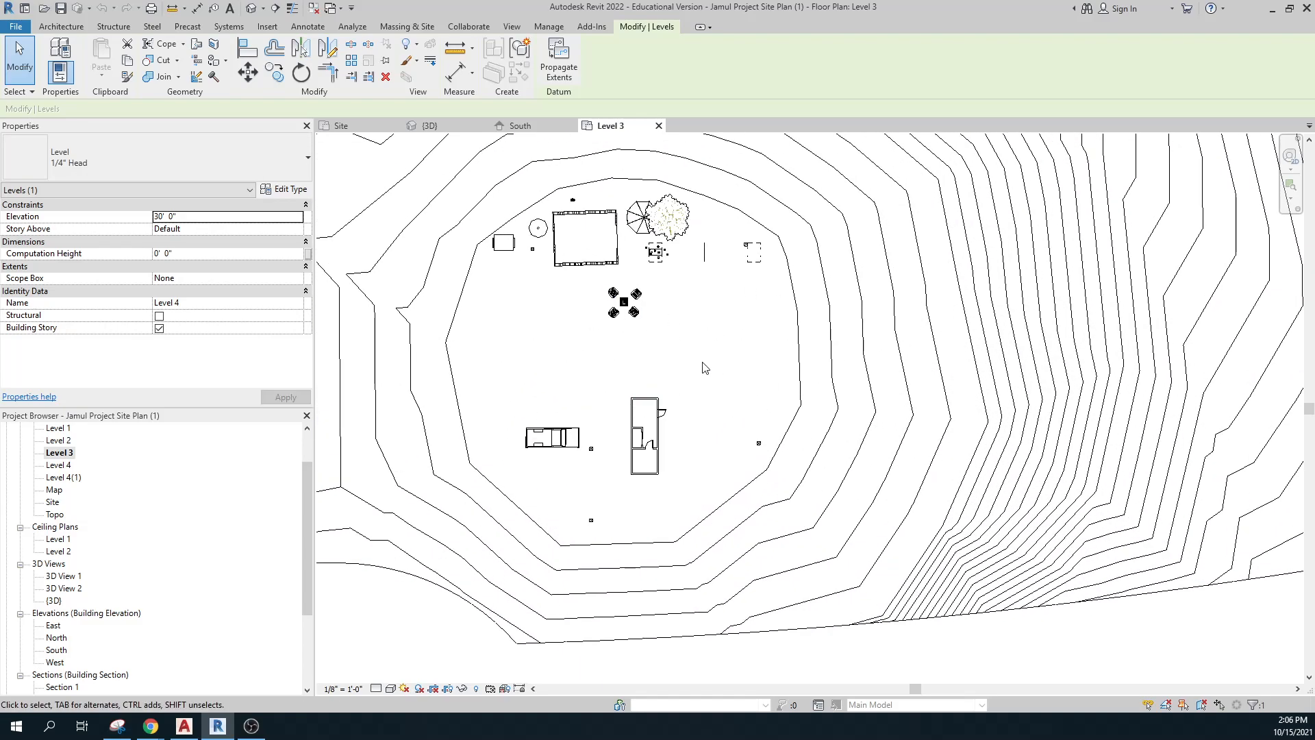
pyautogui.scroll(-7, 706, 370)
pyautogui.moveTo(548, 476); pyautogui.dragTo(685, 503, button='middle')
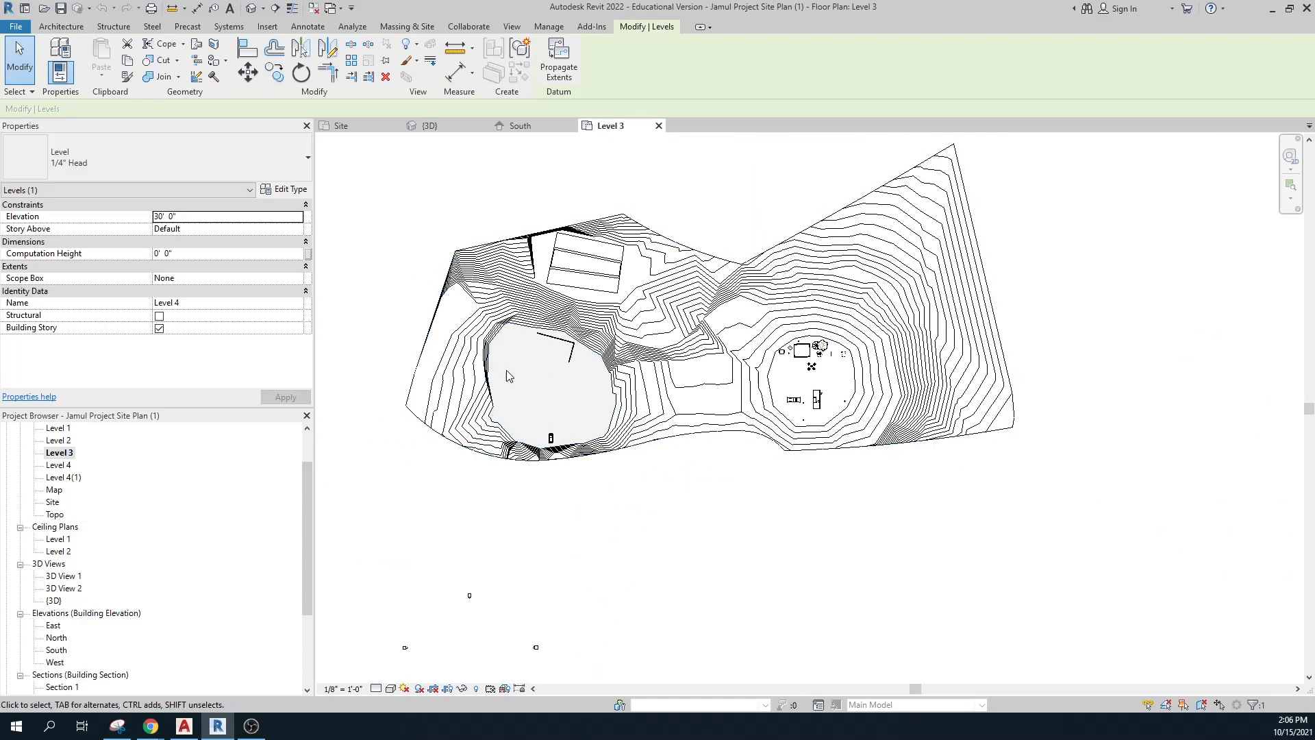
# Open the Level 4 and Level 4(1) plans, then return to Level 3 centred on the buildings.
pyautogui.doubleClick(59, 465)
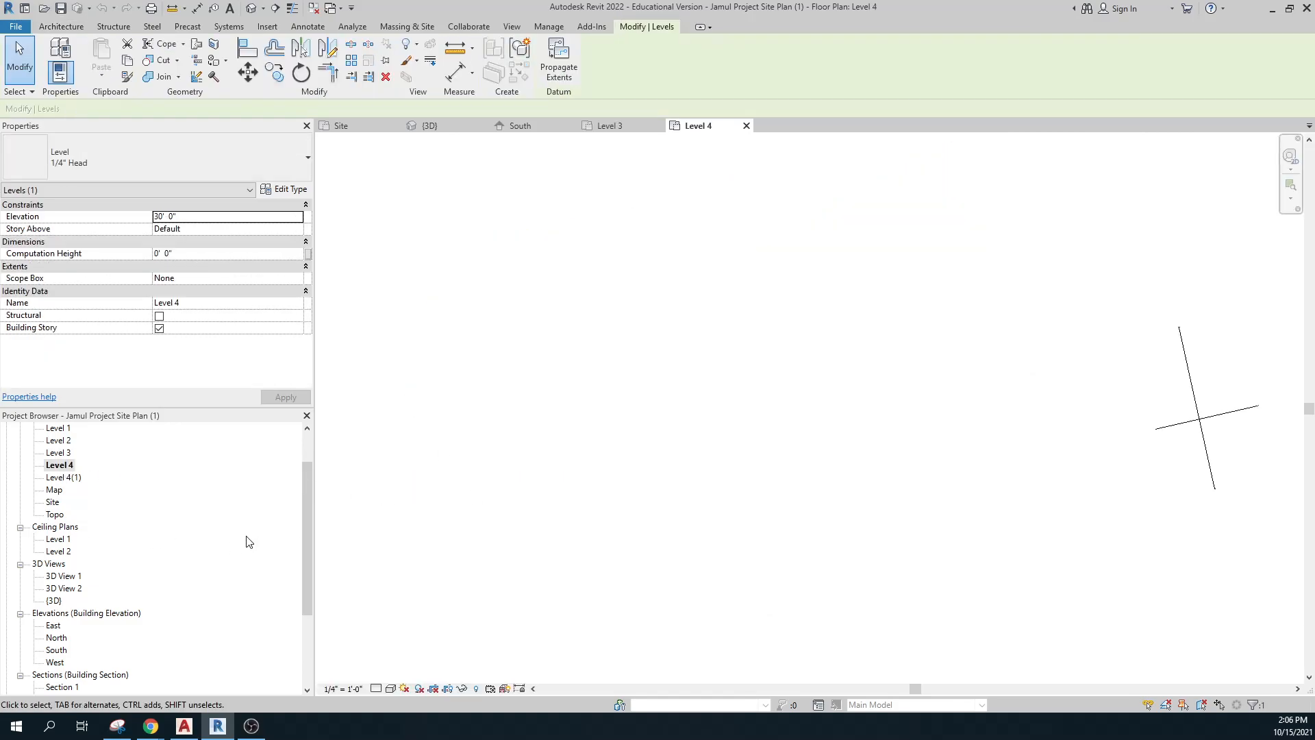
pyautogui.doubleClick(59, 478)
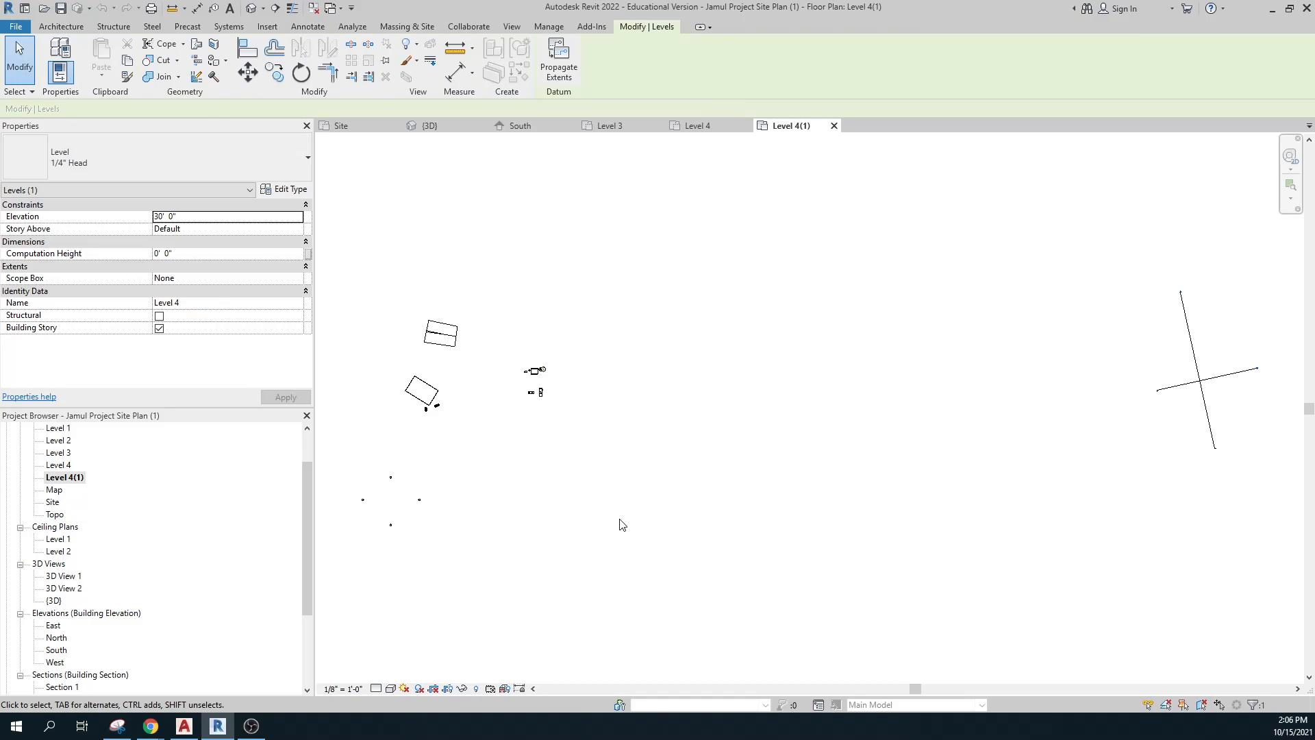
pyautogui.doubleClick(64, 453)
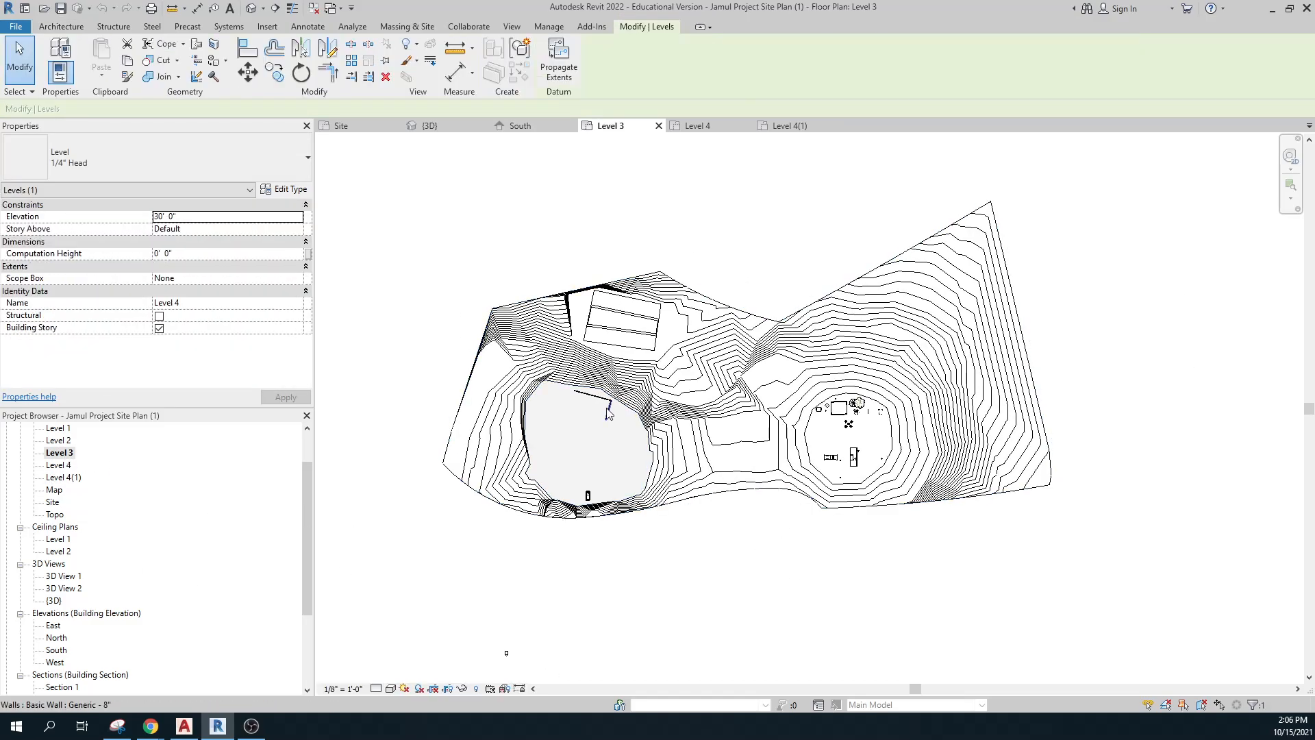
pyautogui.scroll(5, 643, 439)
pyautogui.scroll(-2, 973, 506)
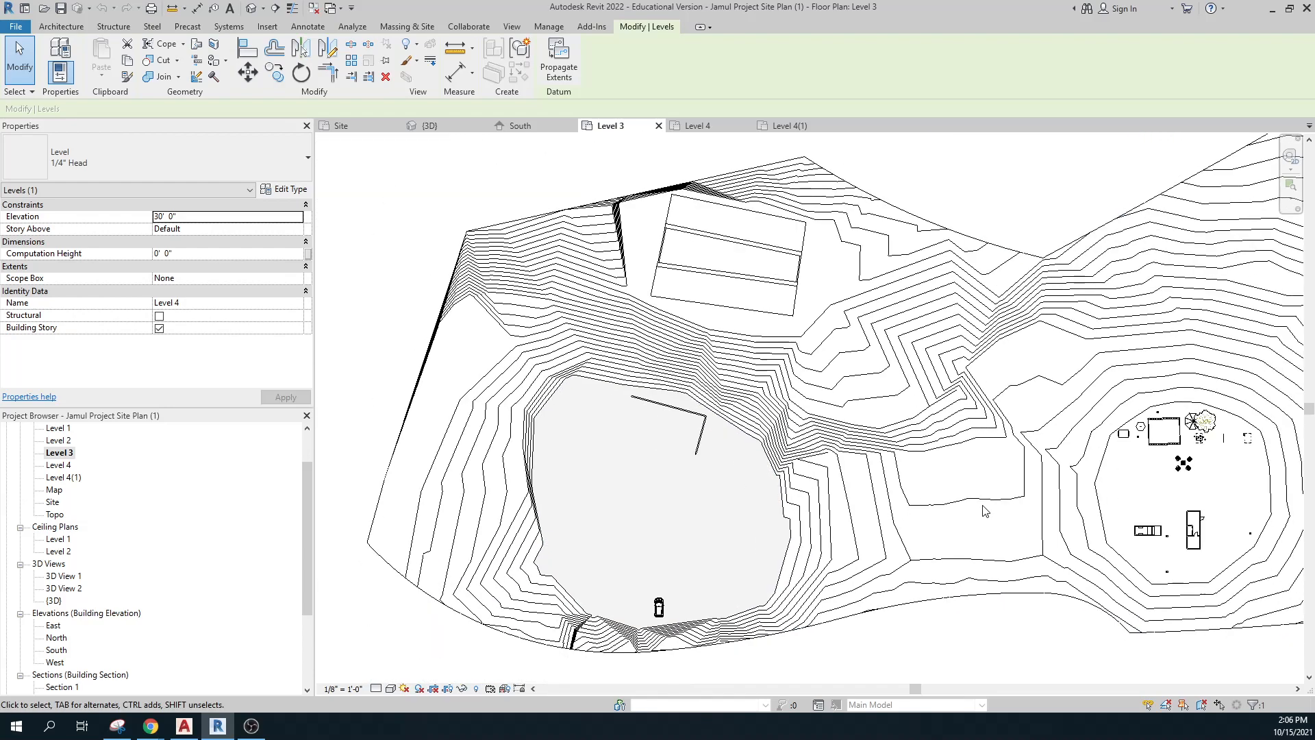
pyautogui.moveTo(1034, 509); pyautogui.dragTo(666, 447, button='middle')
pyautogui.scroll(4, 690, 441)
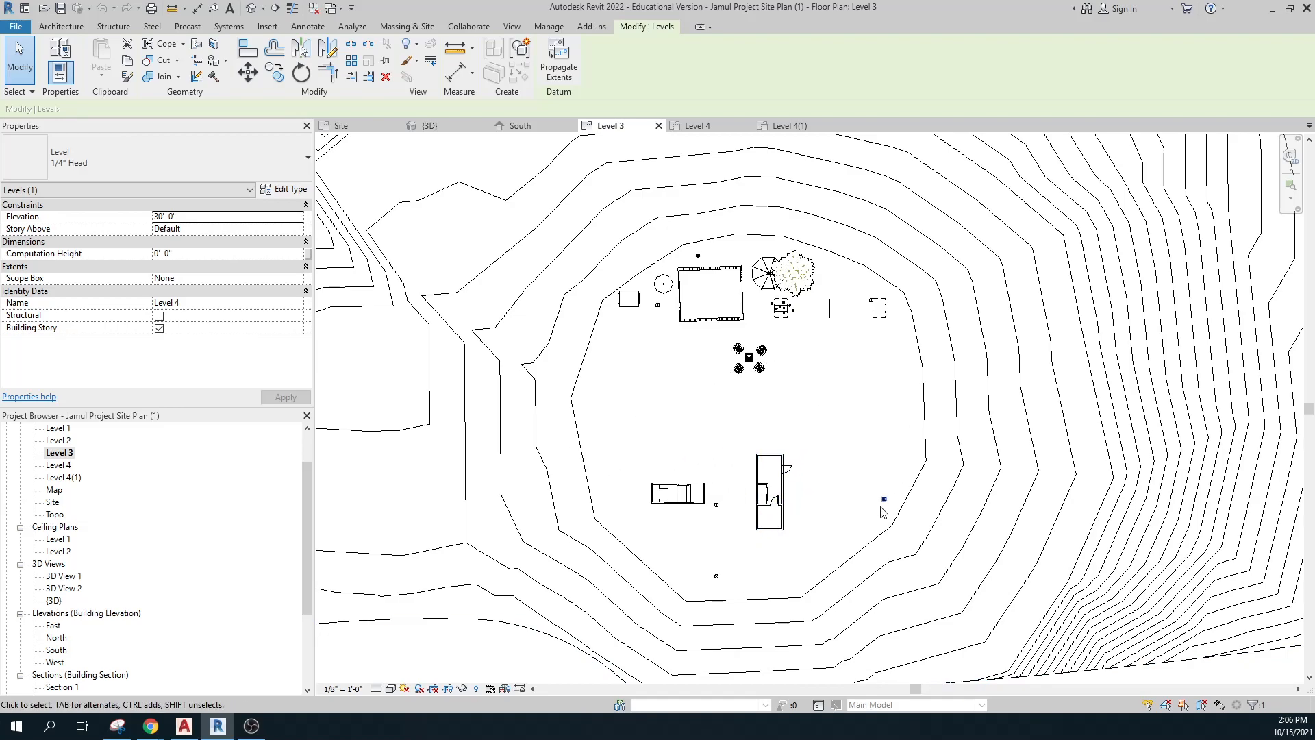
pyautogui.scroll(-5, 752, 423)
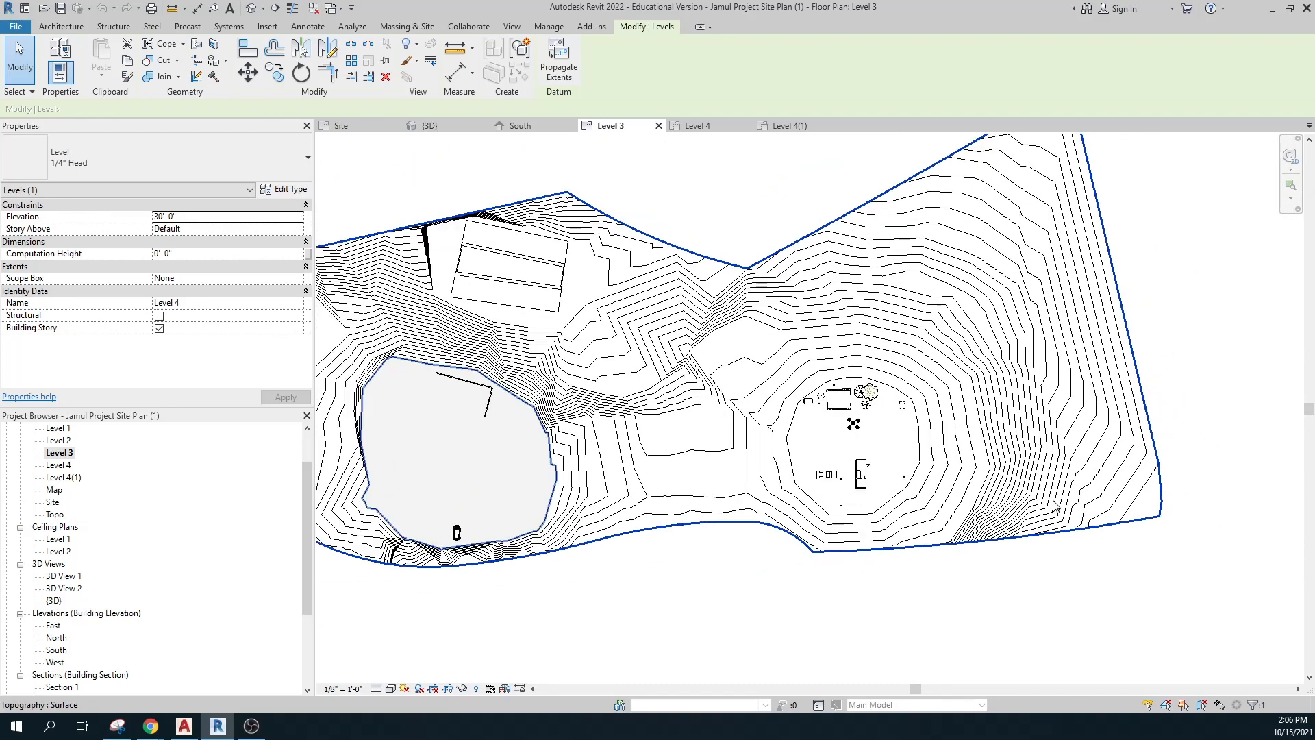
pyautogui.scroll(-1, 1056, 506)
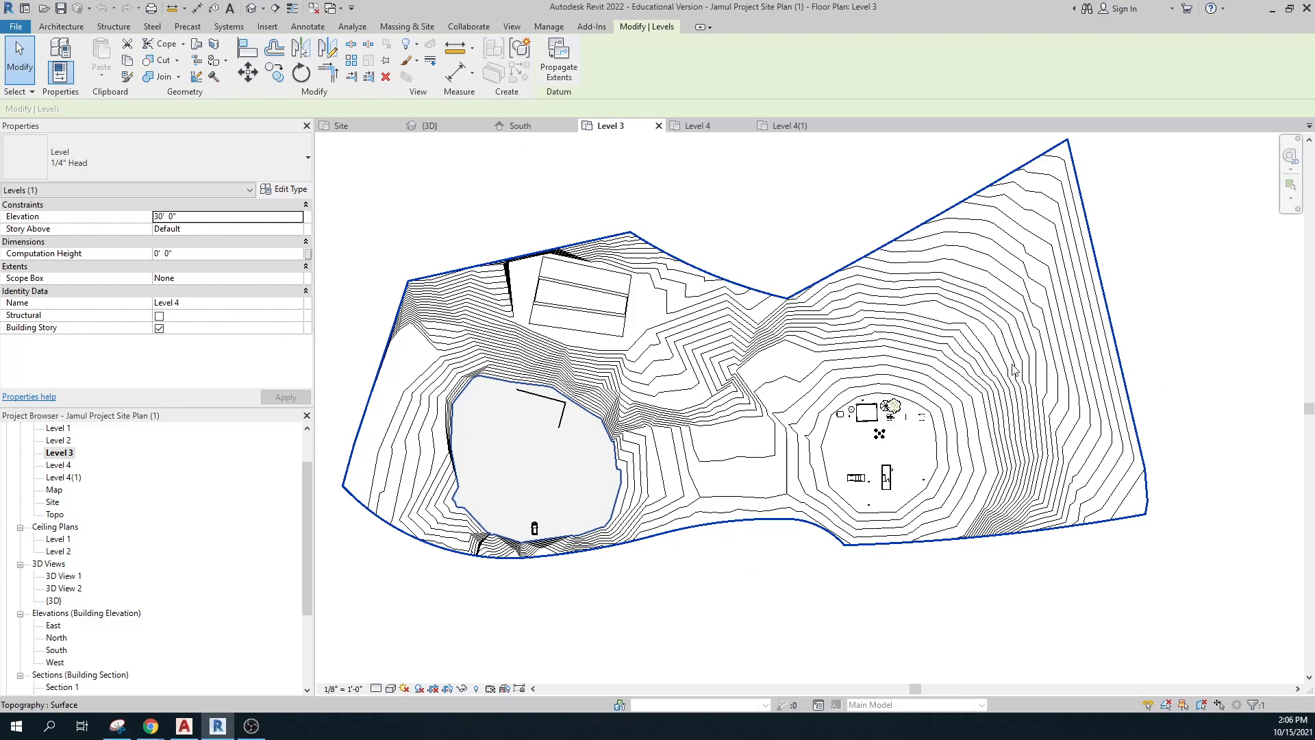
pyautogui.press('ctrl')
pyautogui.press('ctrl')
pyautogui.press('ctrl')
pyautogui.press('ctrl')
# Place a 25' - 0" spot elevation beside the right-hand building cluster in the Level 3 plan.
pyautogui.click(306, 28)
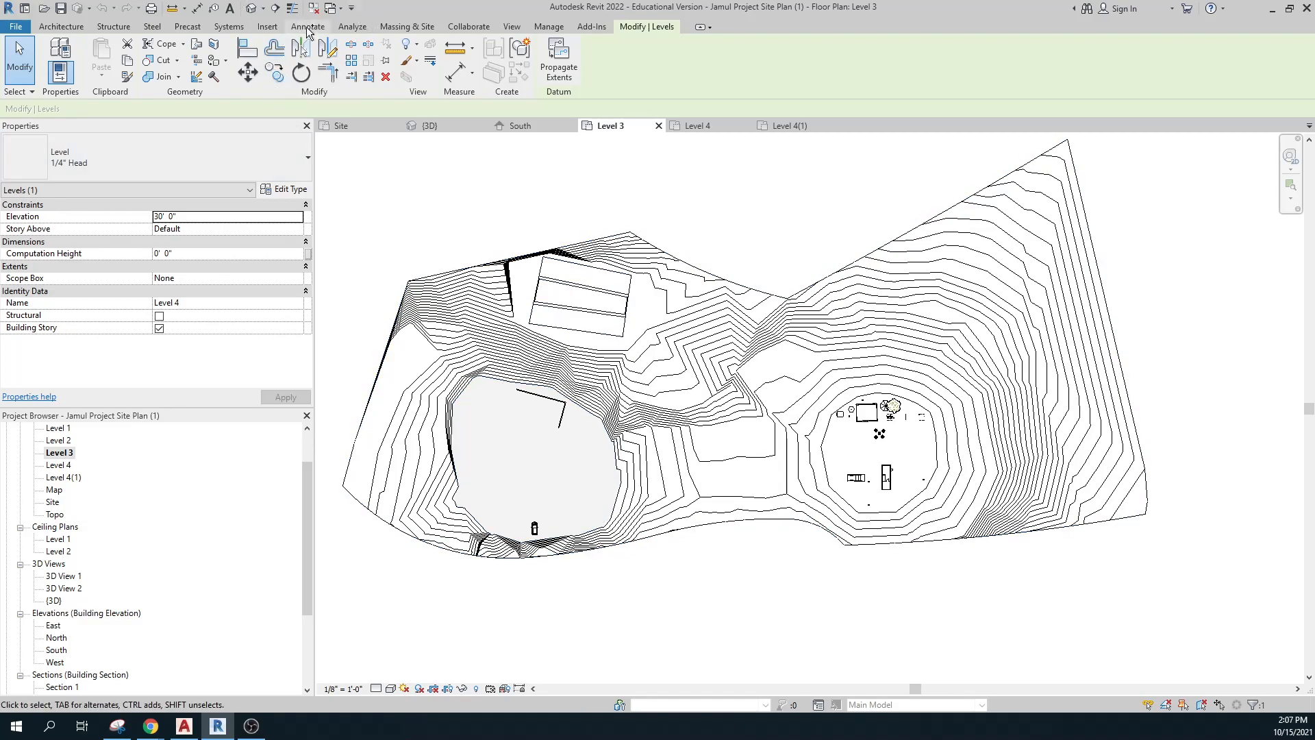
pyautogui.click(306, 27)
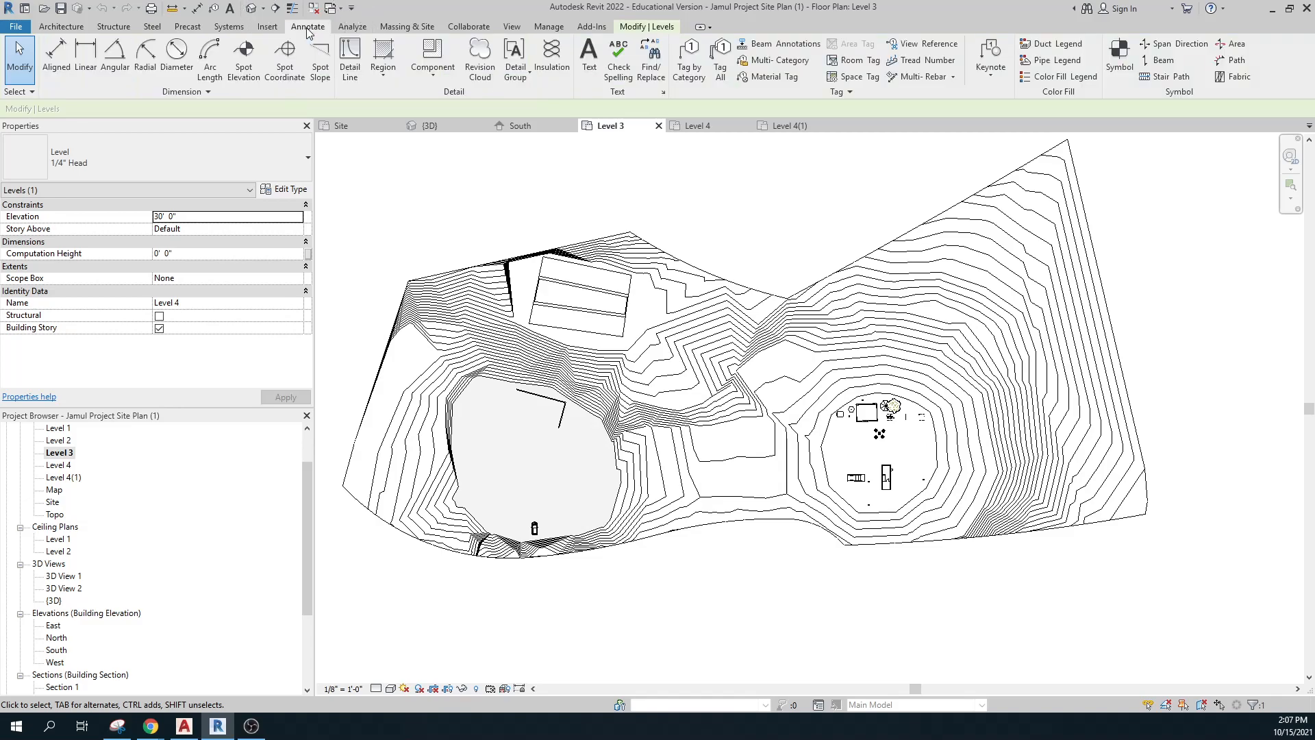
pyautogui.click(245, 57)
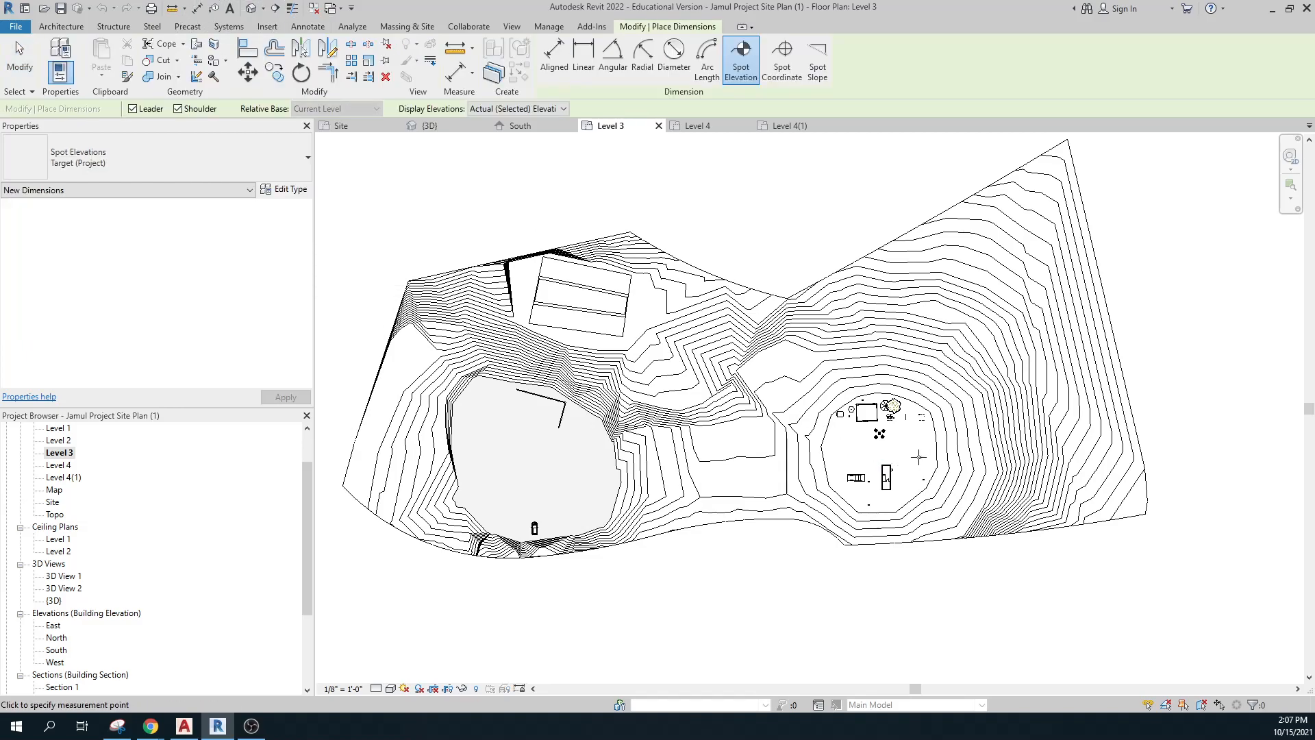
pyautogui.click(911, 457)
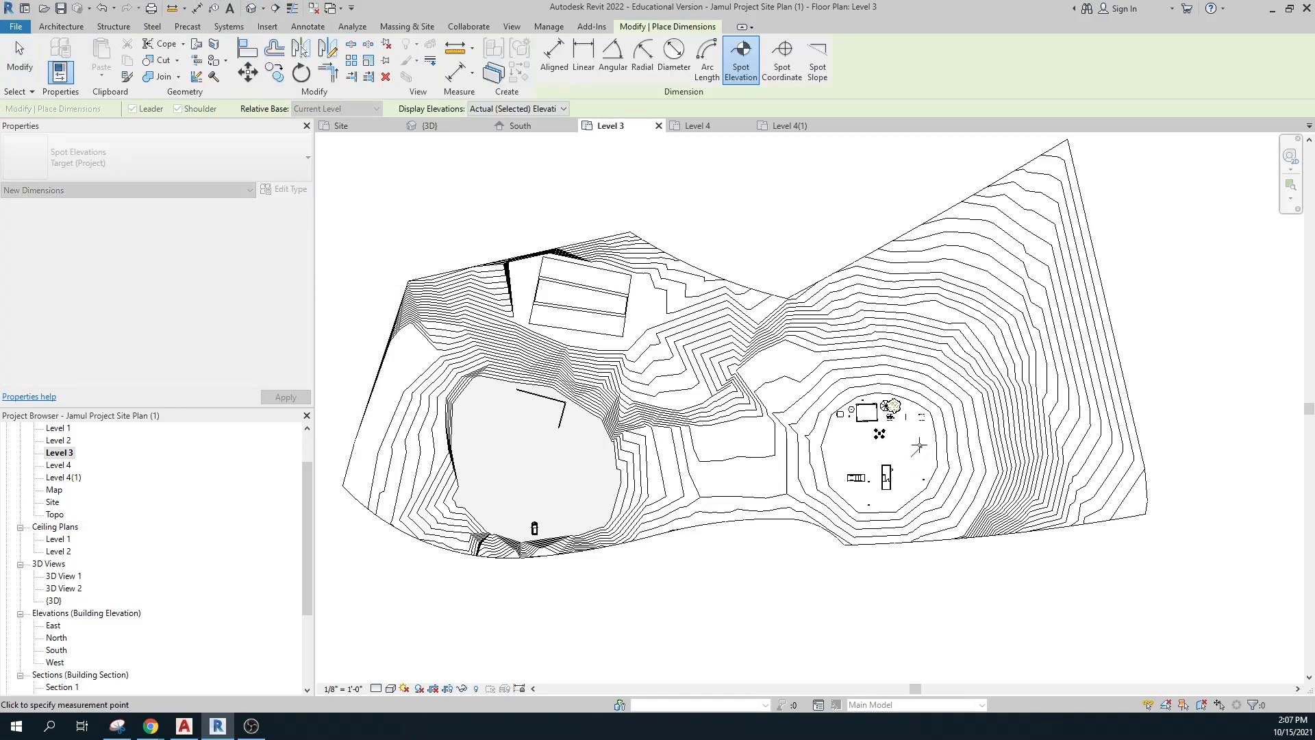
pyautogui.click(920, 446)
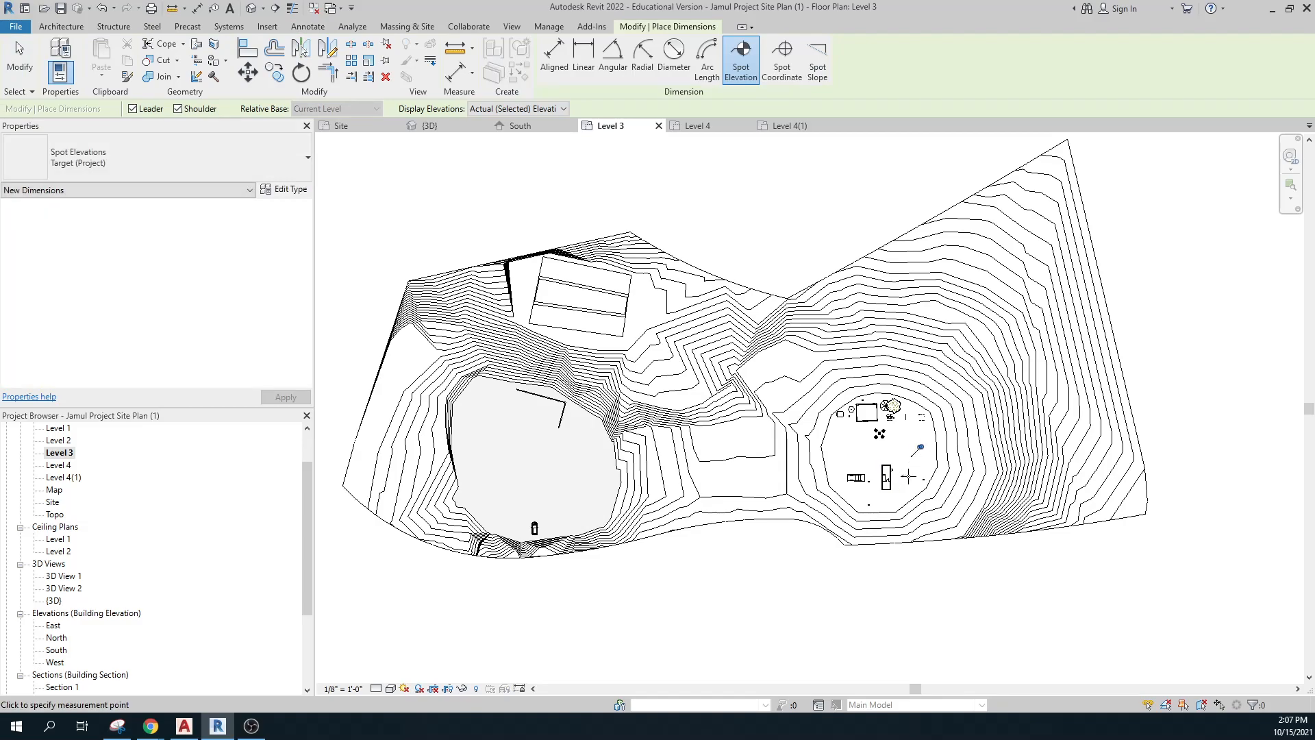
pyautogui.press('Escape')
pyautogui.scroll(10, 919, 457)
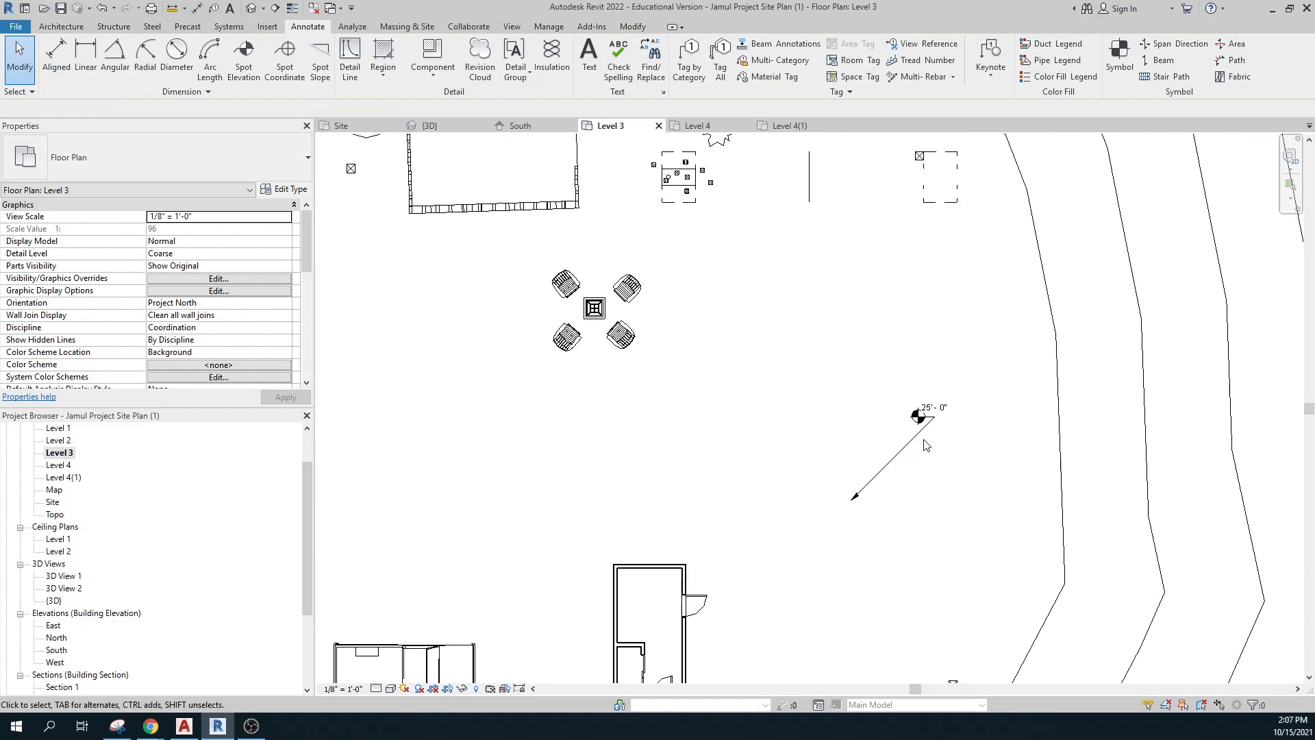
pyautogui.scroll(-8, 930, 409)
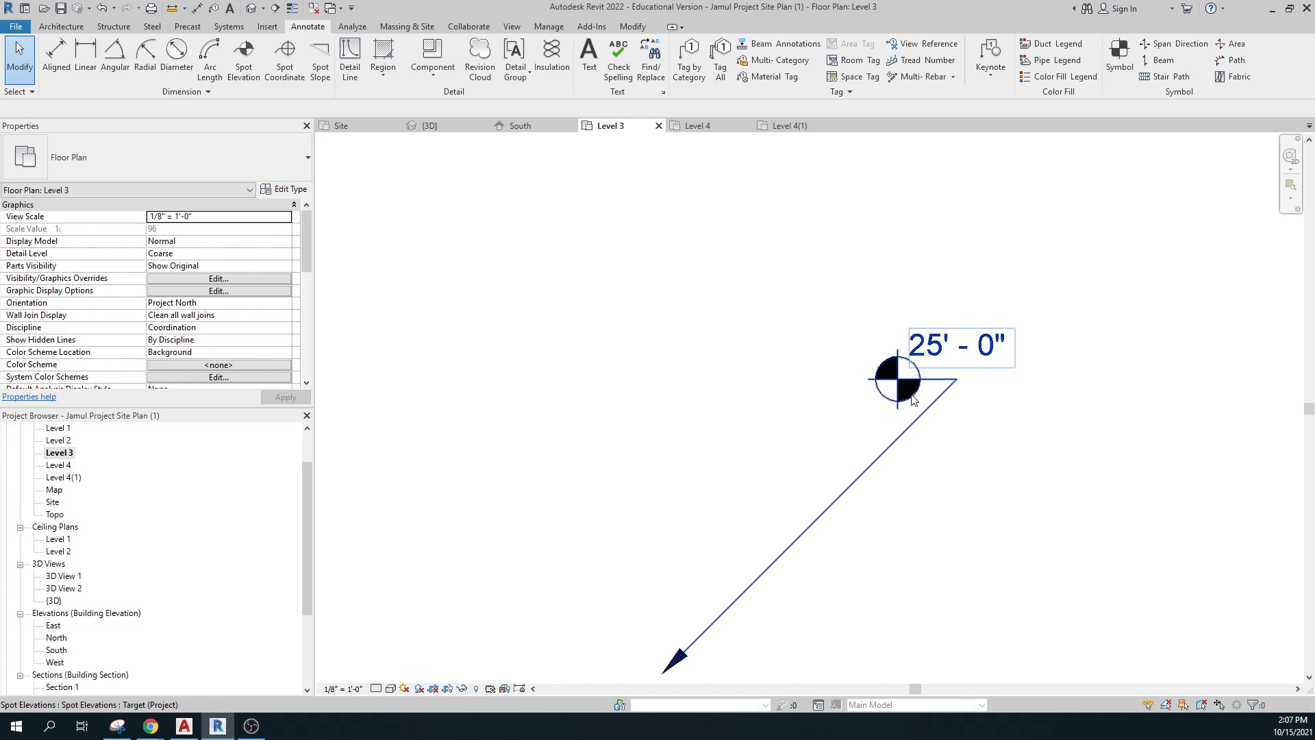
pyautogui.scroll(-10, 915, 457)
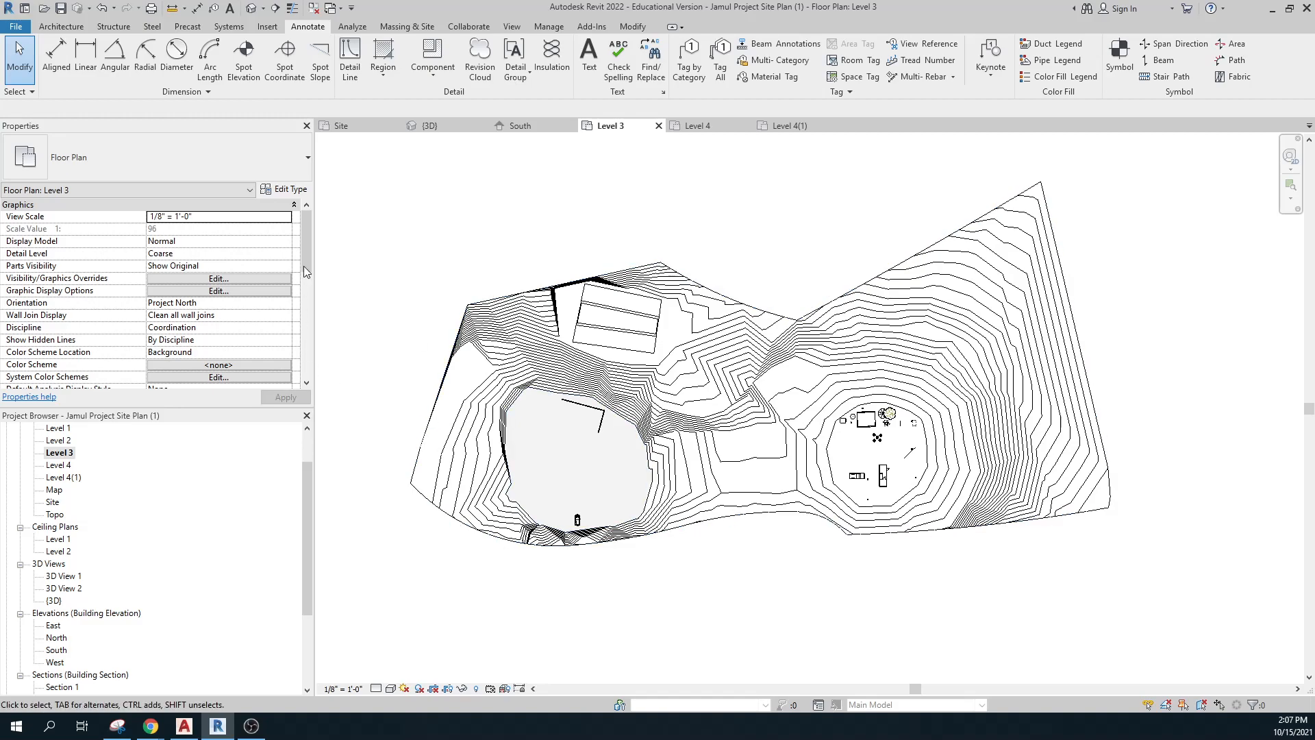
# Set the Level 3 plan's View Scale to 1" = 20'-0".
pyautogui.click(287, 218)
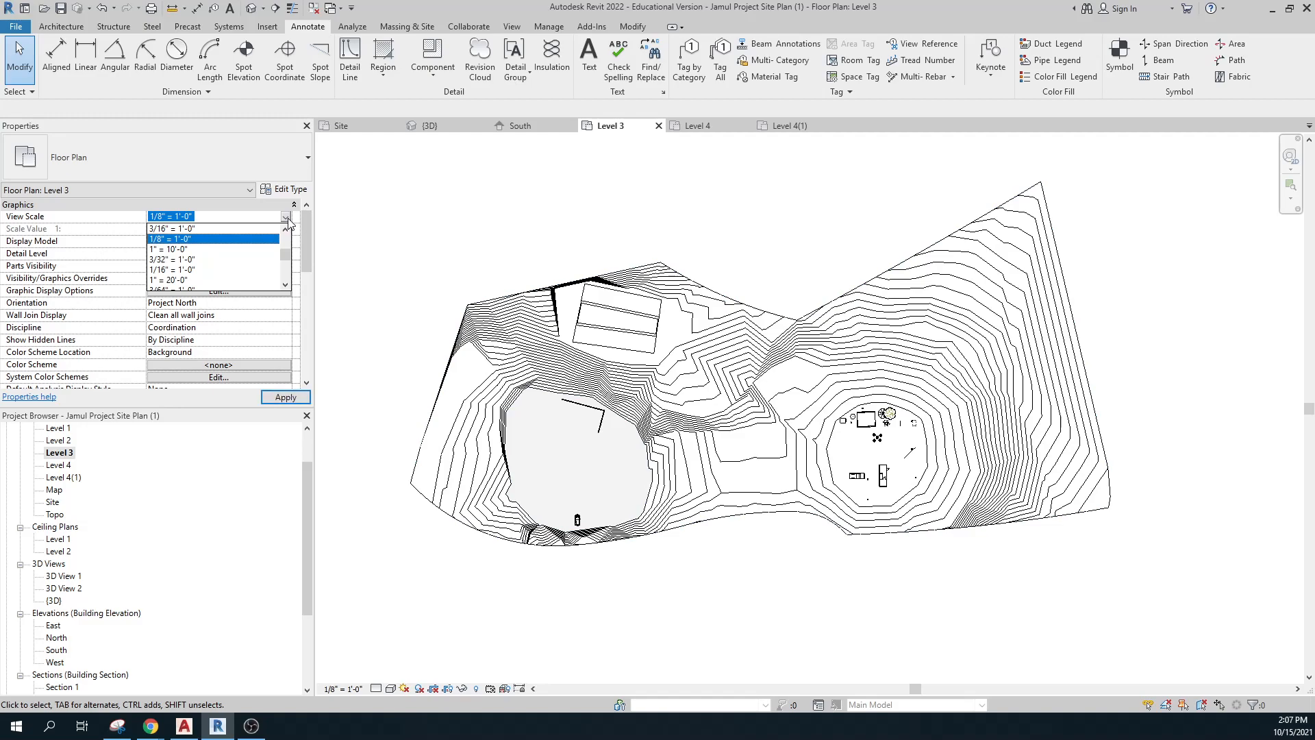
pyautogui.click(172, 280)
pyautogui.click(288, 395)
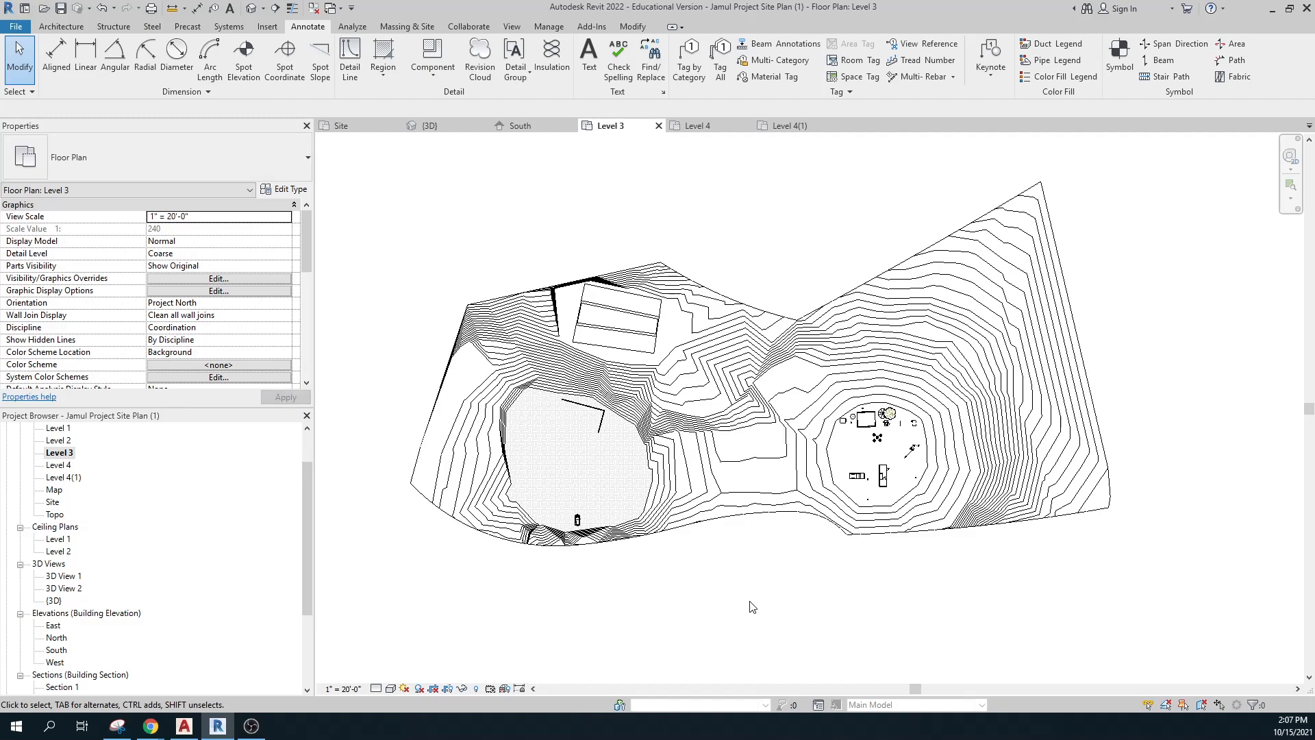
pyautogui.scroll(4, 911, 472)
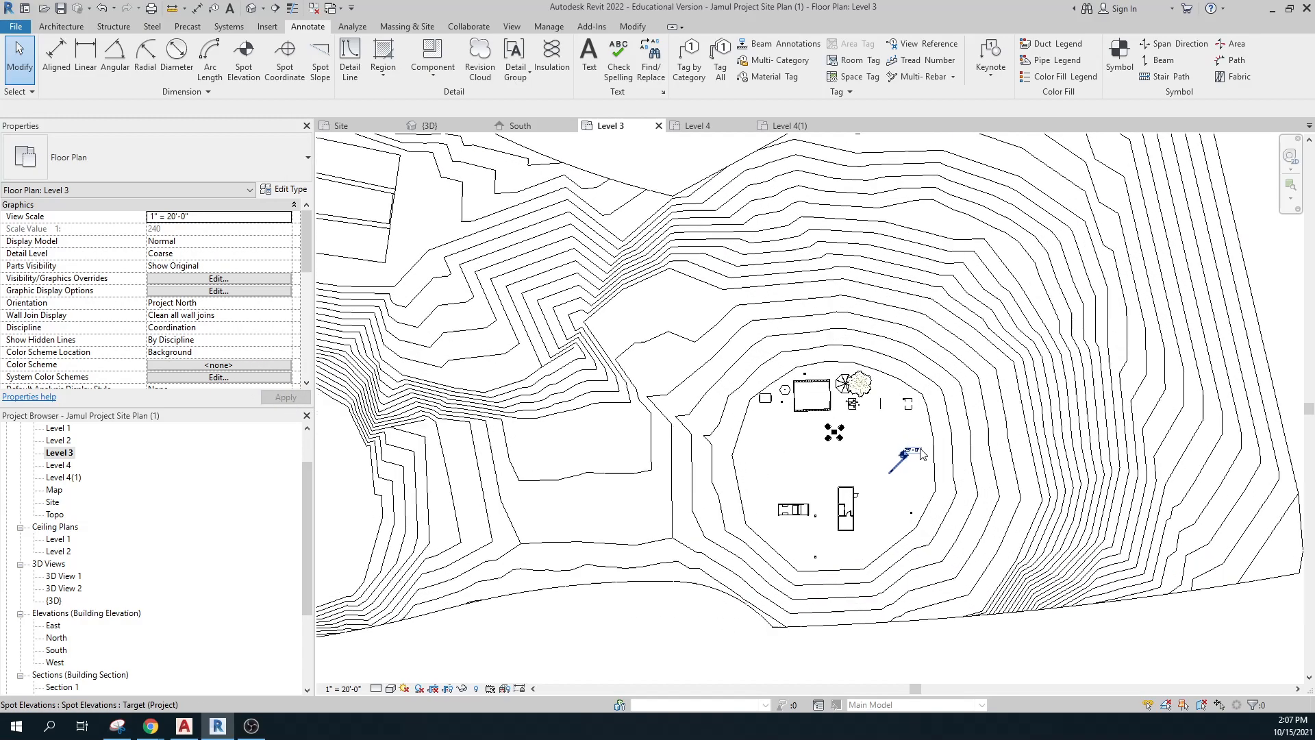
pyautogui.scroll(-3, 922, 482)
pyautogui.scroll(-1, 923, 481)
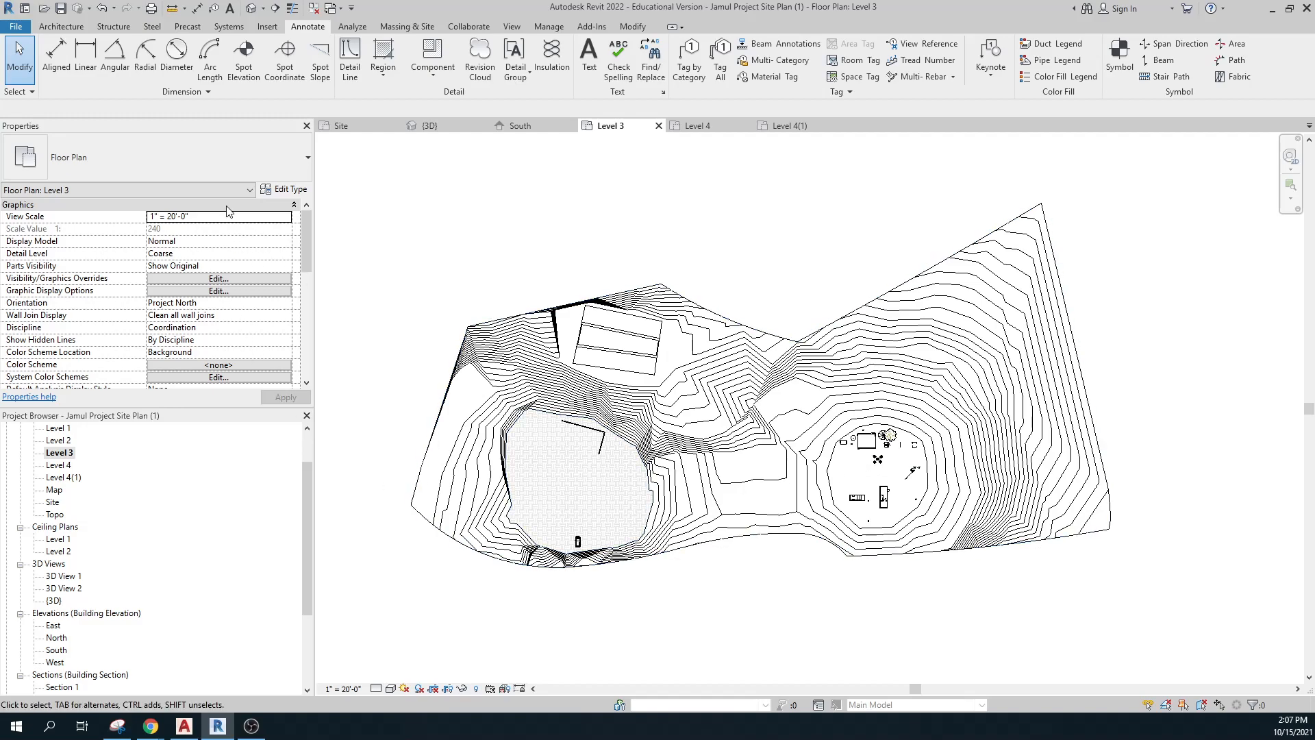
# Measure the site's overall width from its left edge to its right edge.
pyautogui.click(56, 56)
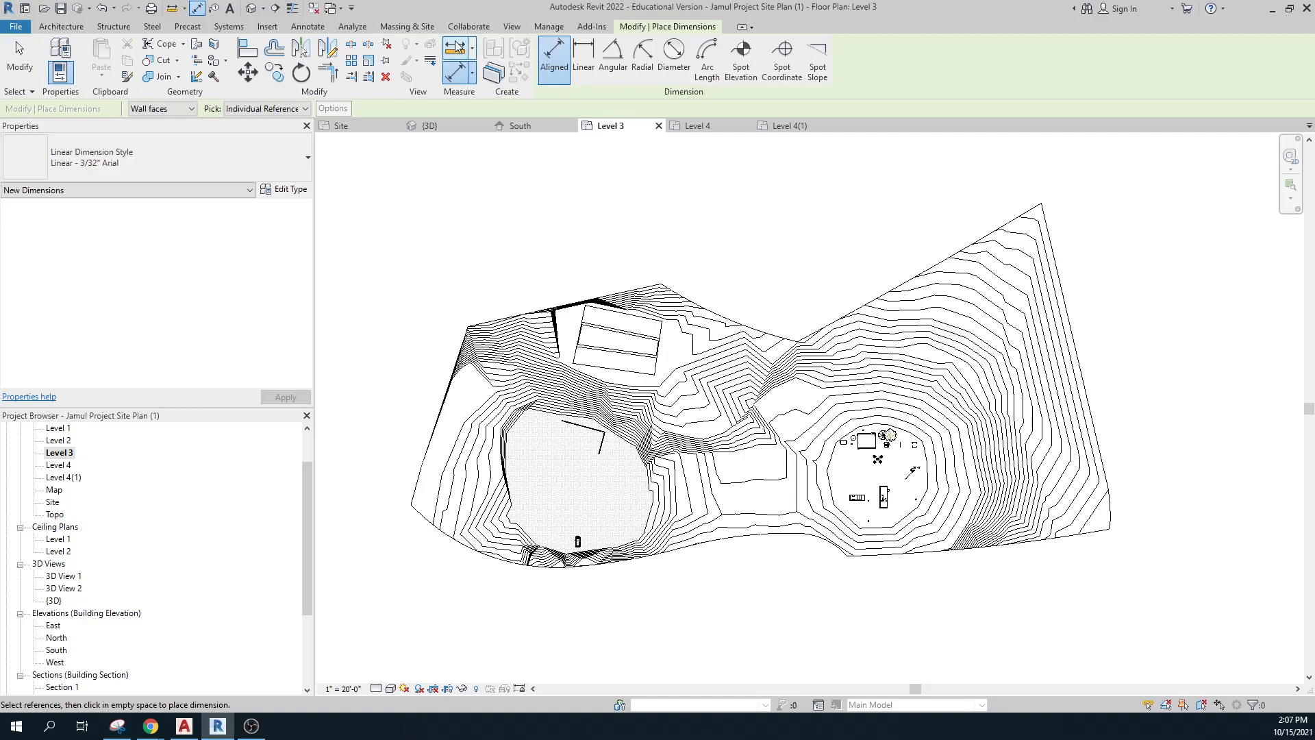
pyautogui.click(458, 72)
pyautogui.click(433, 365)
pyautogui.click(1116, 396)
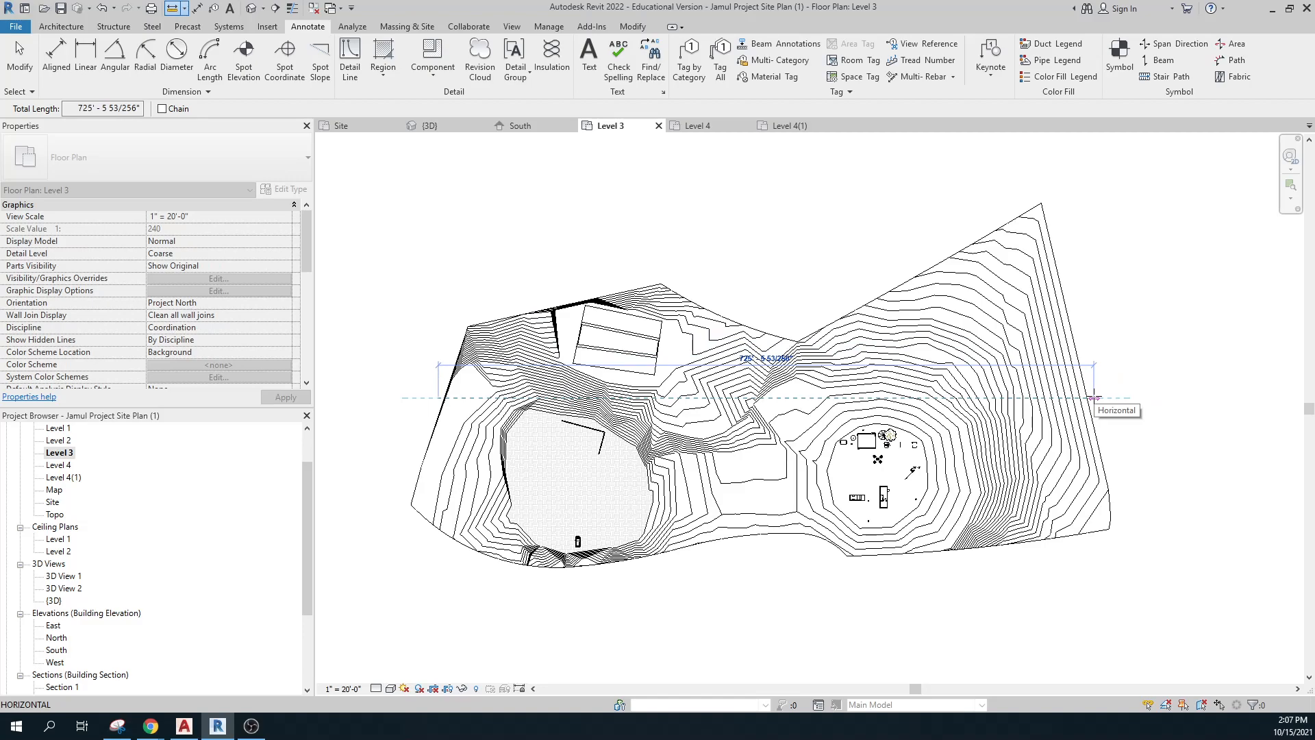
pyautogui.press('Escape')
pyautogui.press('Escape')
# Change the View Scale to 1" = 50'-0" and apply it.
pyautogui.click(285, 221)
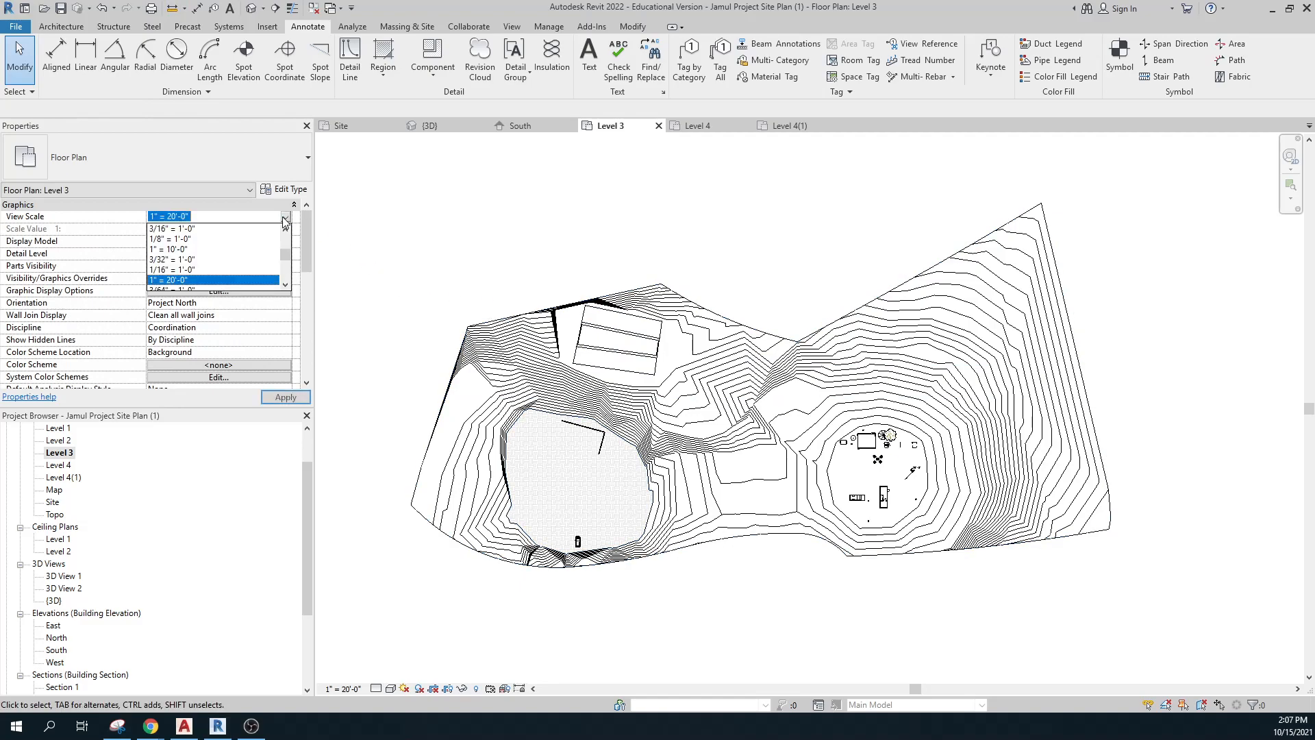
pyautogui.click(285, 284)
pyautogui.click(285, 283)
pyautogui.click(285, 283)
pyautogui.click(284, 283)
pyautogui.click(285, 284)
pyautogui.click(285, 284)
pyautogui.click(285, 284)
pyautogui.click(285, 284)
pyautogui.click(172, 249)
pyautogui.click(285, 397)
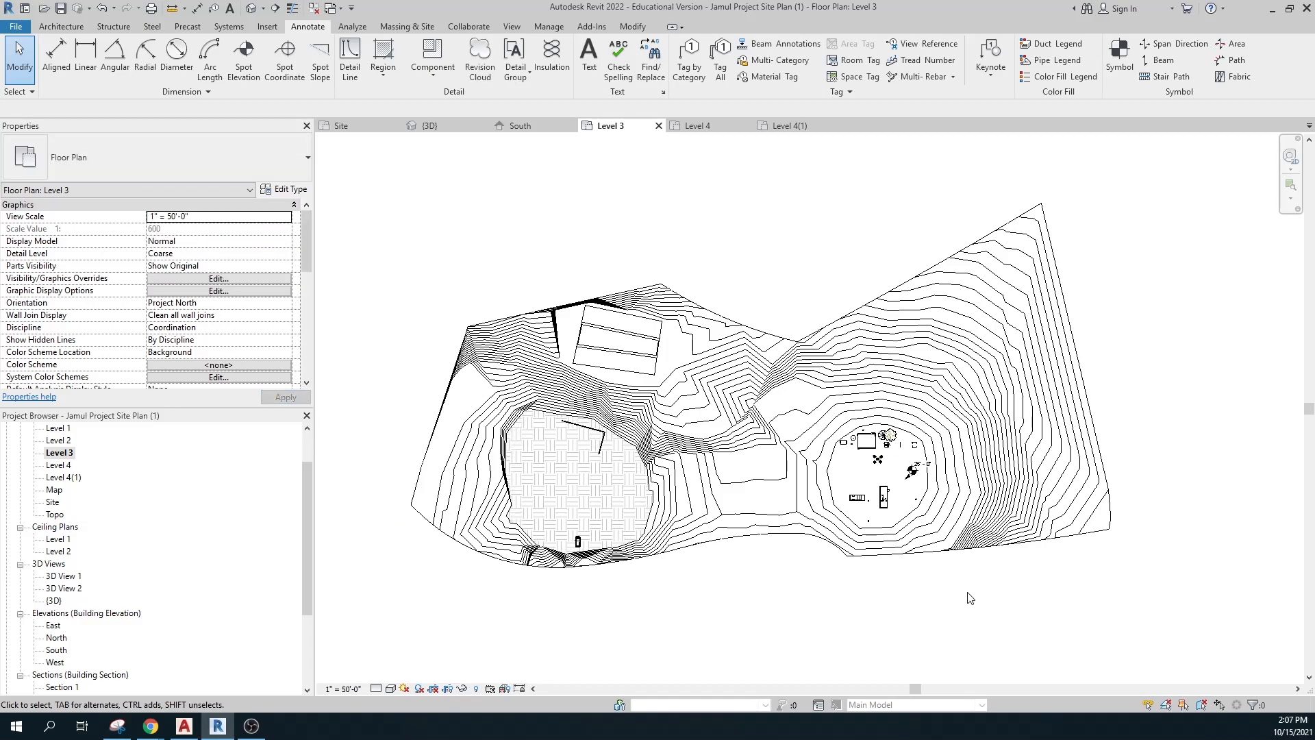
# Select the 25' - 0" spot elevation, nudge its label, then delete it from the plan.
pyautogui.scroll(2, 931, 523)
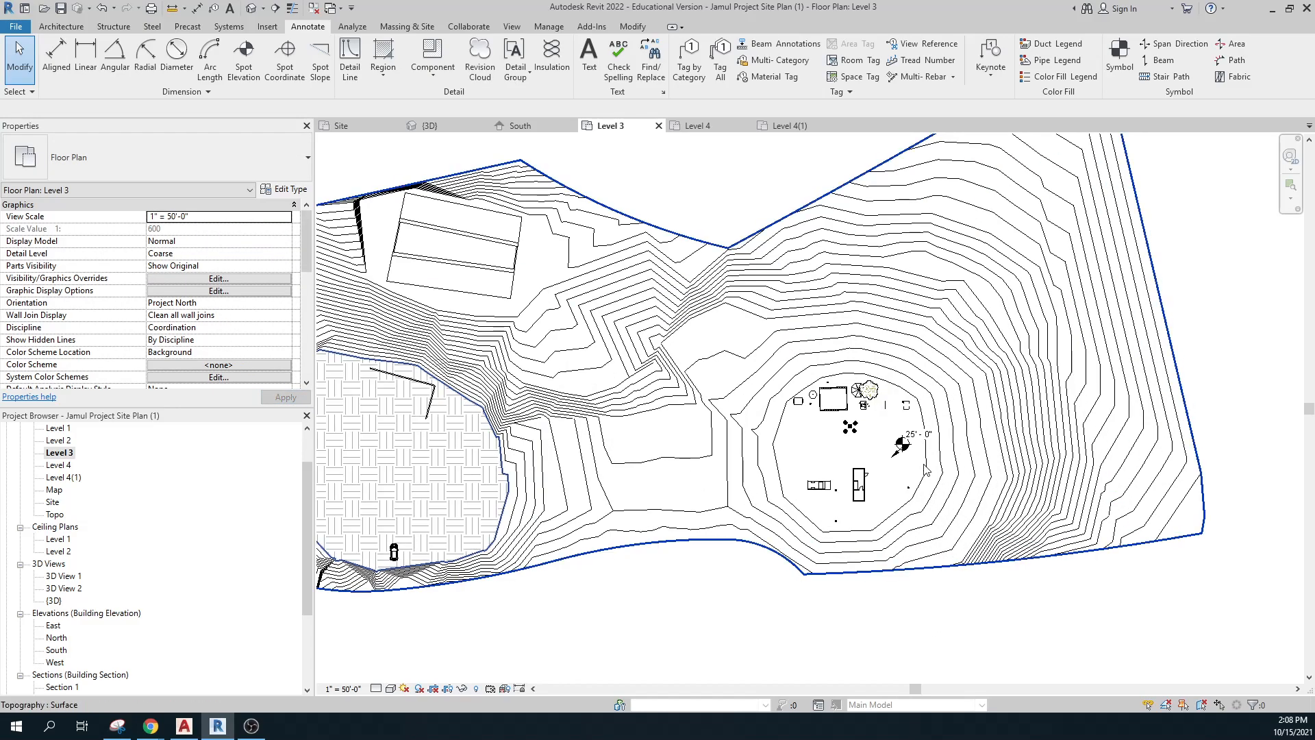
pyautogui.click(904, 446)
pyautogui.moveTo(907, 446)
pyautogui.mouseDown()
pyautogui.moveTo(942, 448)
pyautogui.moveTo(911, 436)
pyautogui.mouseUp()
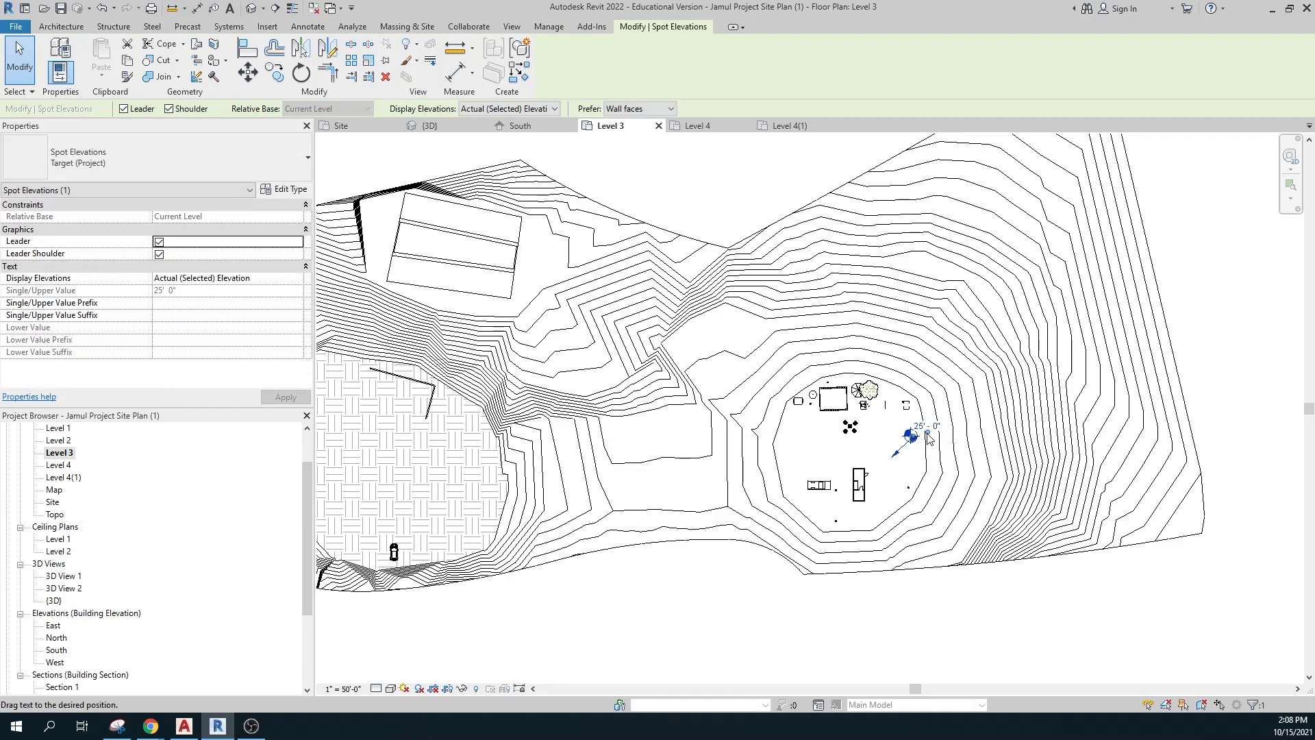
pyautogui.press('Escape')
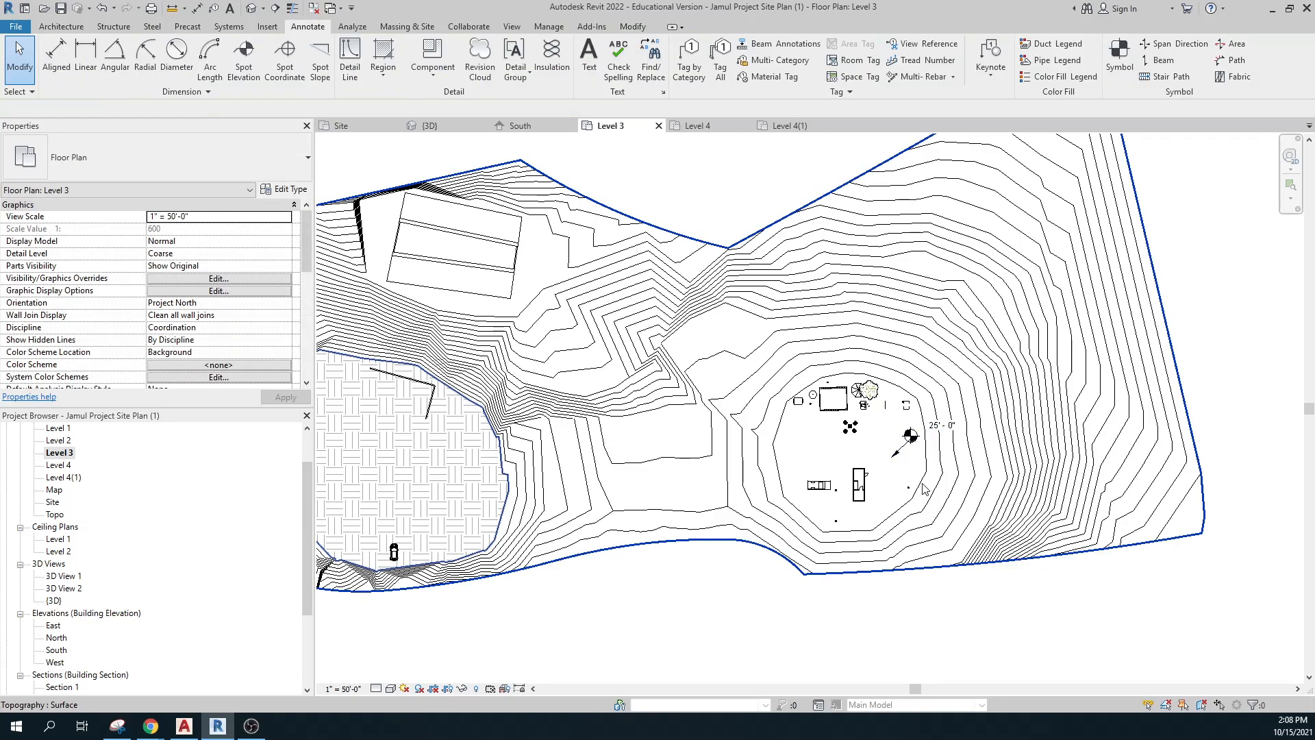
pyautogui.scroll(2, 647, 510)
pyautogui.scroll(-4, 648, 507)
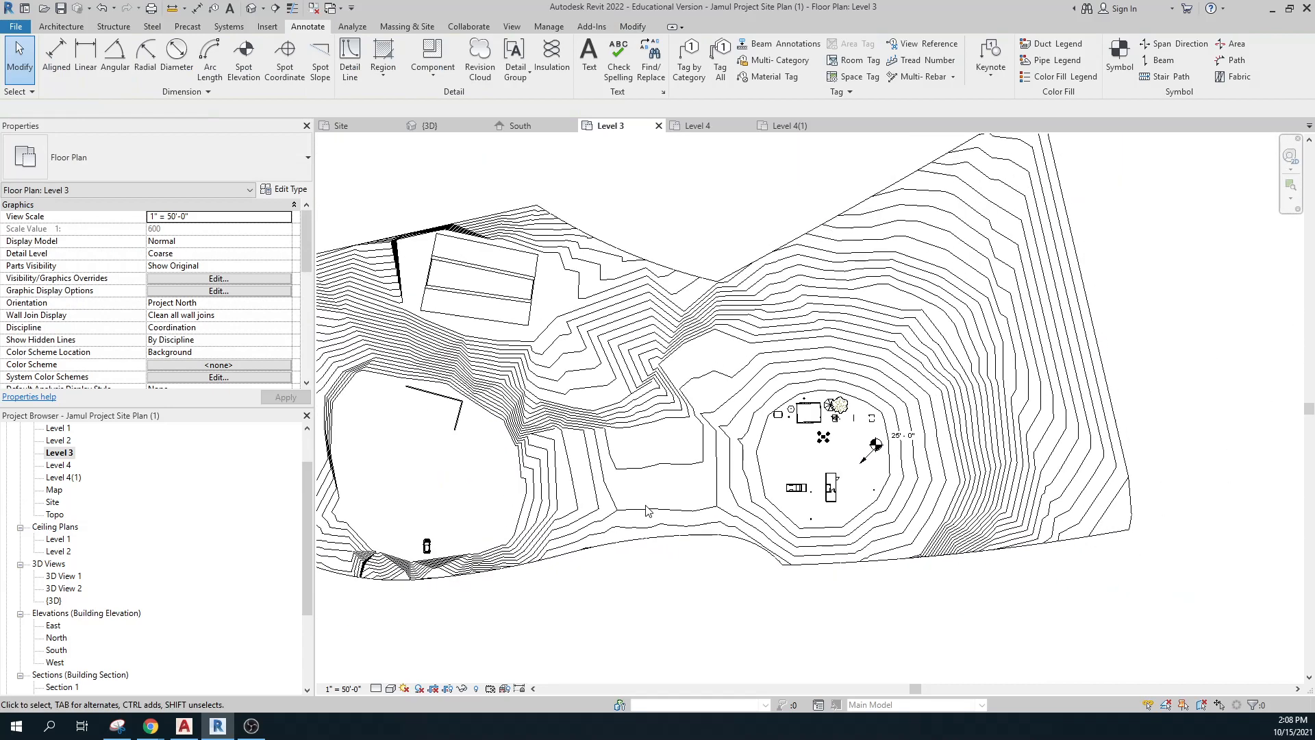
pyautogui.click(845, 453)
pyautogui.press('Delete')
pyautogui.scroll(-1, 890, 425)
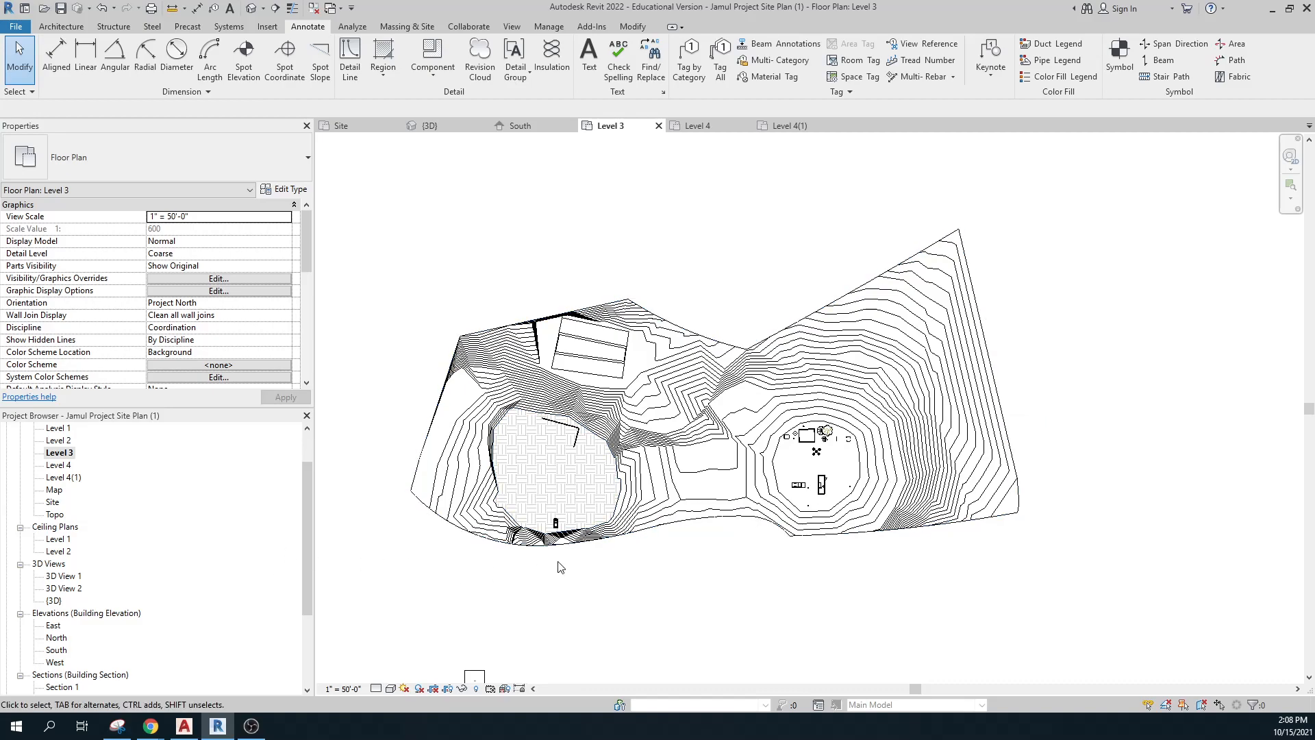
pyautogui.click(113, 540)
# Open the Level 1, Level 2 and Level 3 floor plans in turn, ending on Level 4.
pyautogui.doubleClick(57, 428)
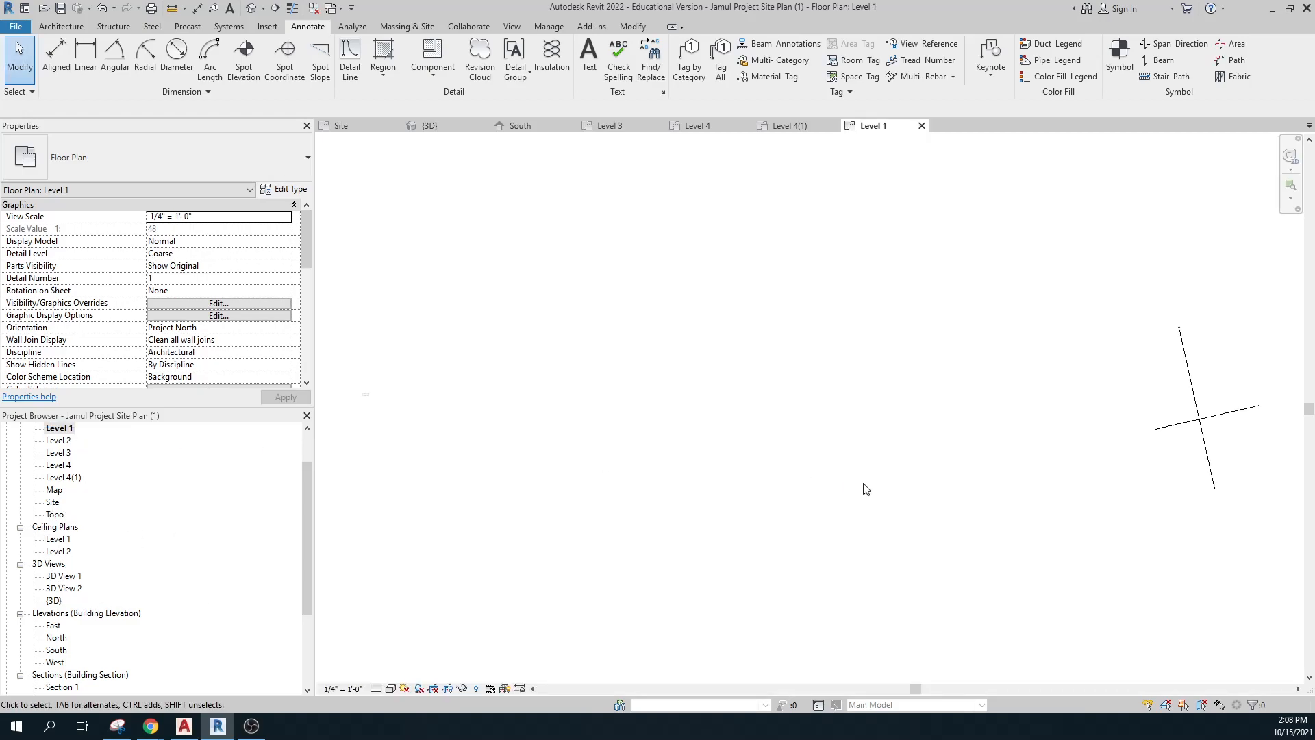
pyautogui.doubleClick(71, 442)
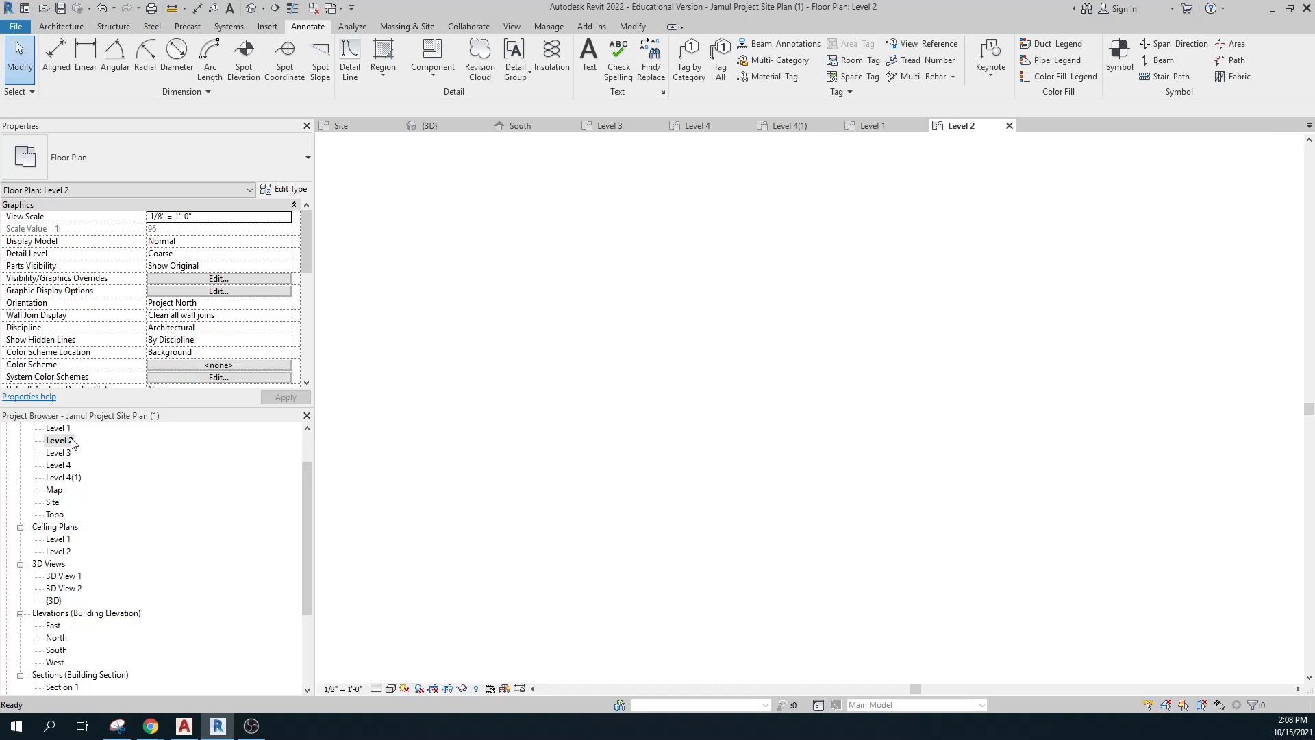
pyautogui.doubleClick(66, 454)
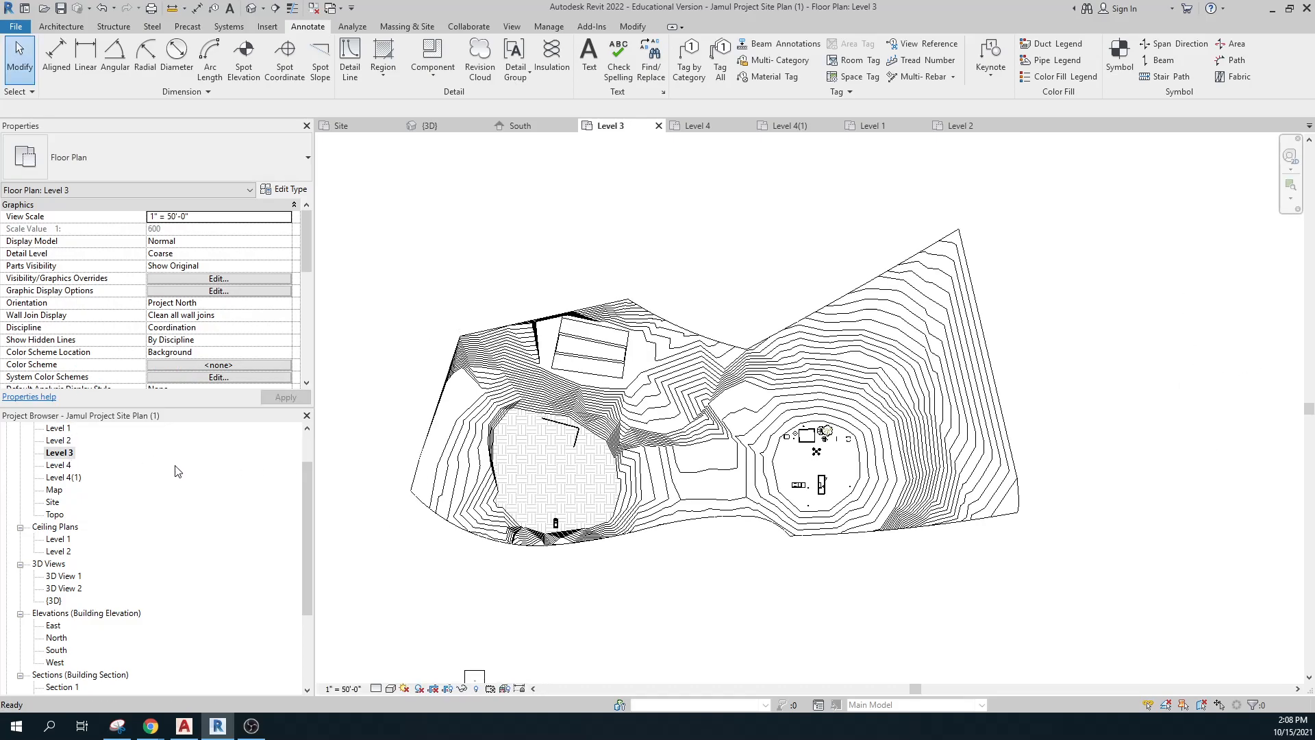
pyautogui.doubleClick(62, 466)
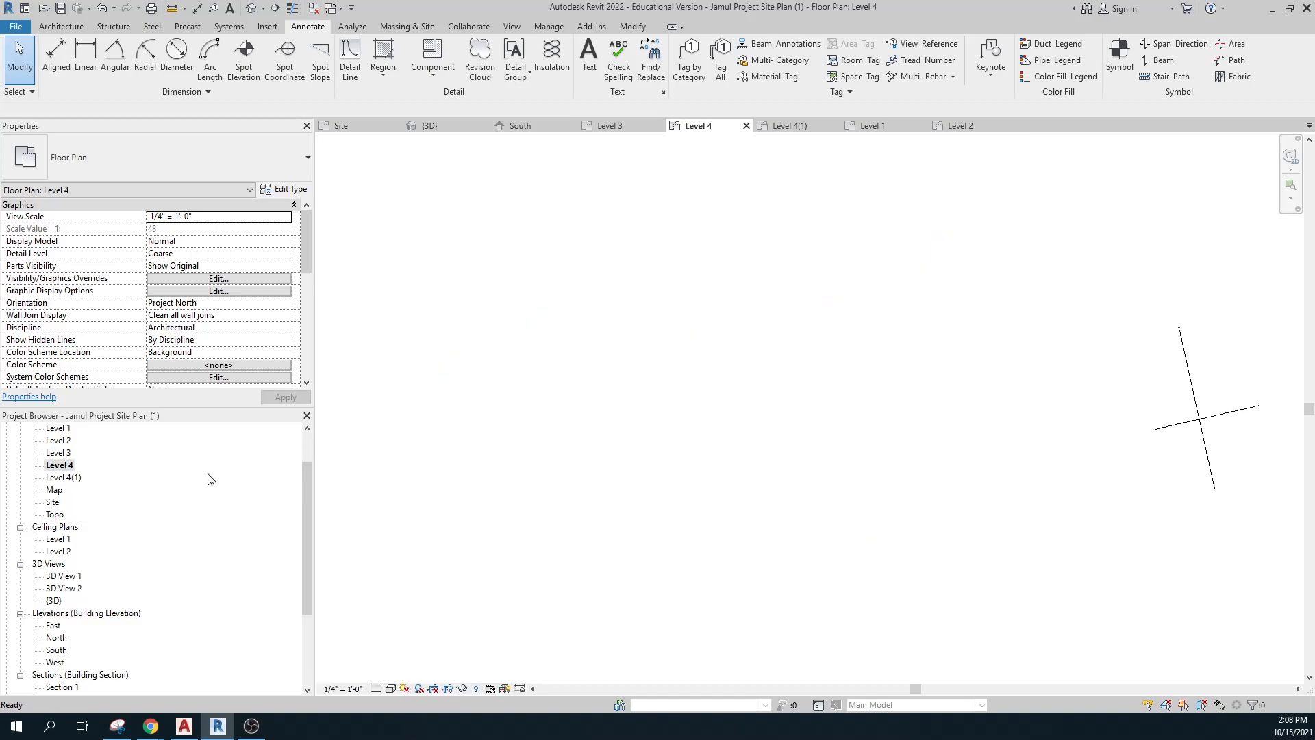
# Change the Level 4 view scale from 1/4" = 1'-0" to 1" = 50'-0" and apply it.
pyautogui.click(280, 218)
pyautogui.click(286, 217)
pyautogui.click(285, 284)
pyautogui.click(285, 284)
pyautogui.click(285, 284)
pyautogui.click(286, 284)
pyautogui.click(286, 285)
pyautogui.click(285, 284)
pyautogui.click(285, 285)
pyautogui.click(285, 285)
pyautogui.click(286, 285)
pyautogui.click(286, 285)
pyautogui.click(285, 285)
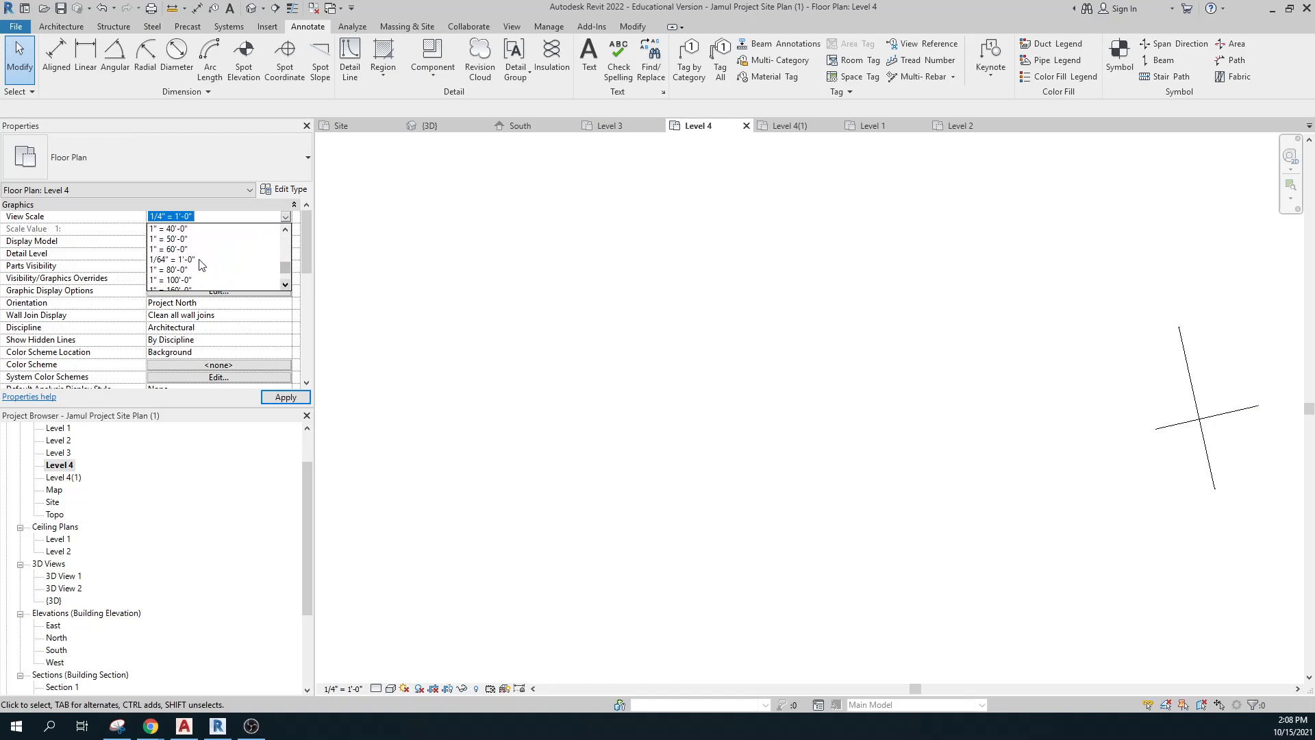
pyautogui.click(177, 239)
pyautogui.click(286, 397)
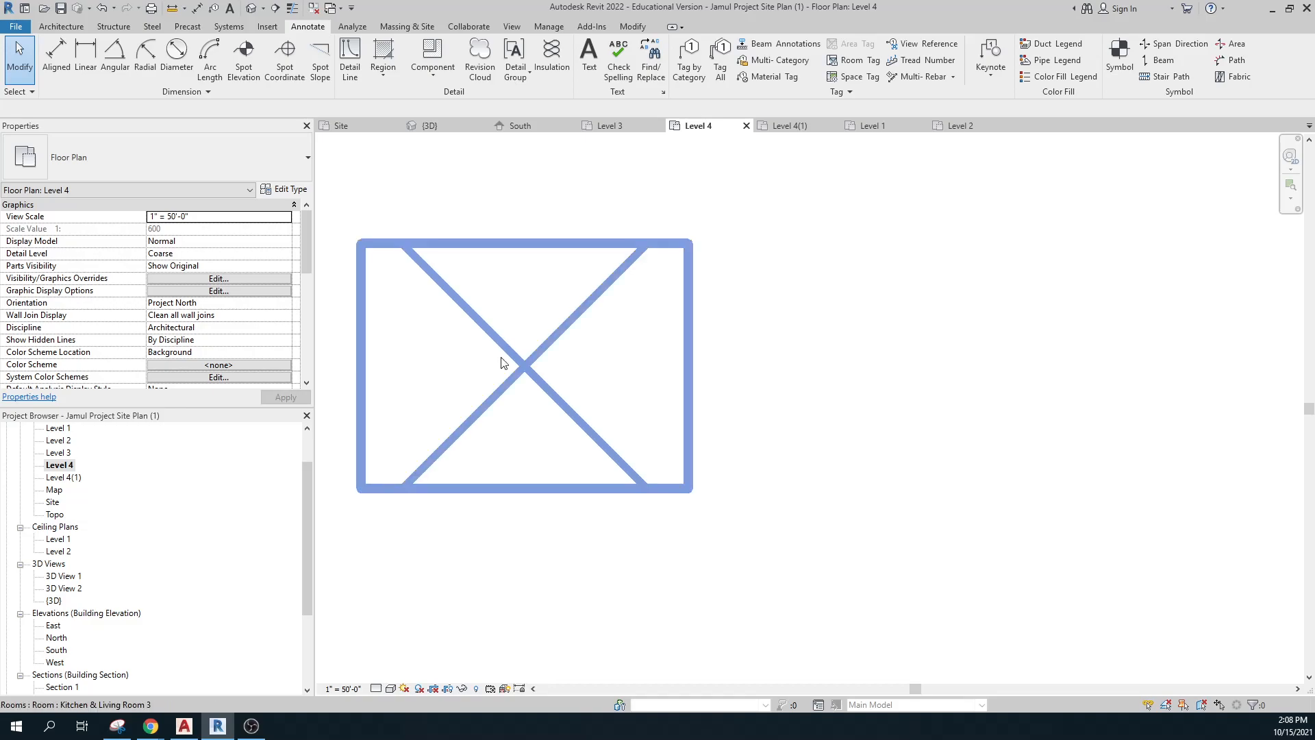
# Turn on Reveal Hidden Elements and bring the hidden topography into view.
pyautogui.click(476, 689)
pyautogui.scroll(-5, 575, 584)
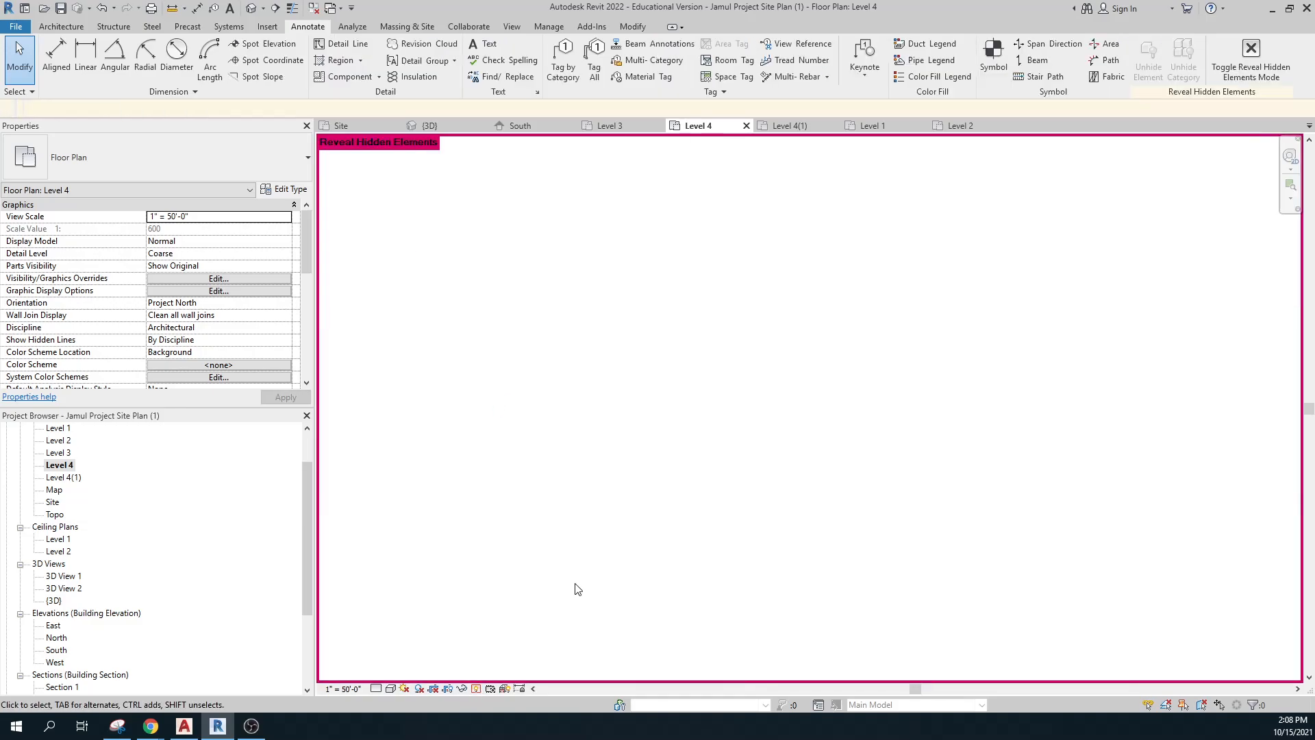
pyautogui.scroll(-4, 575, 589)
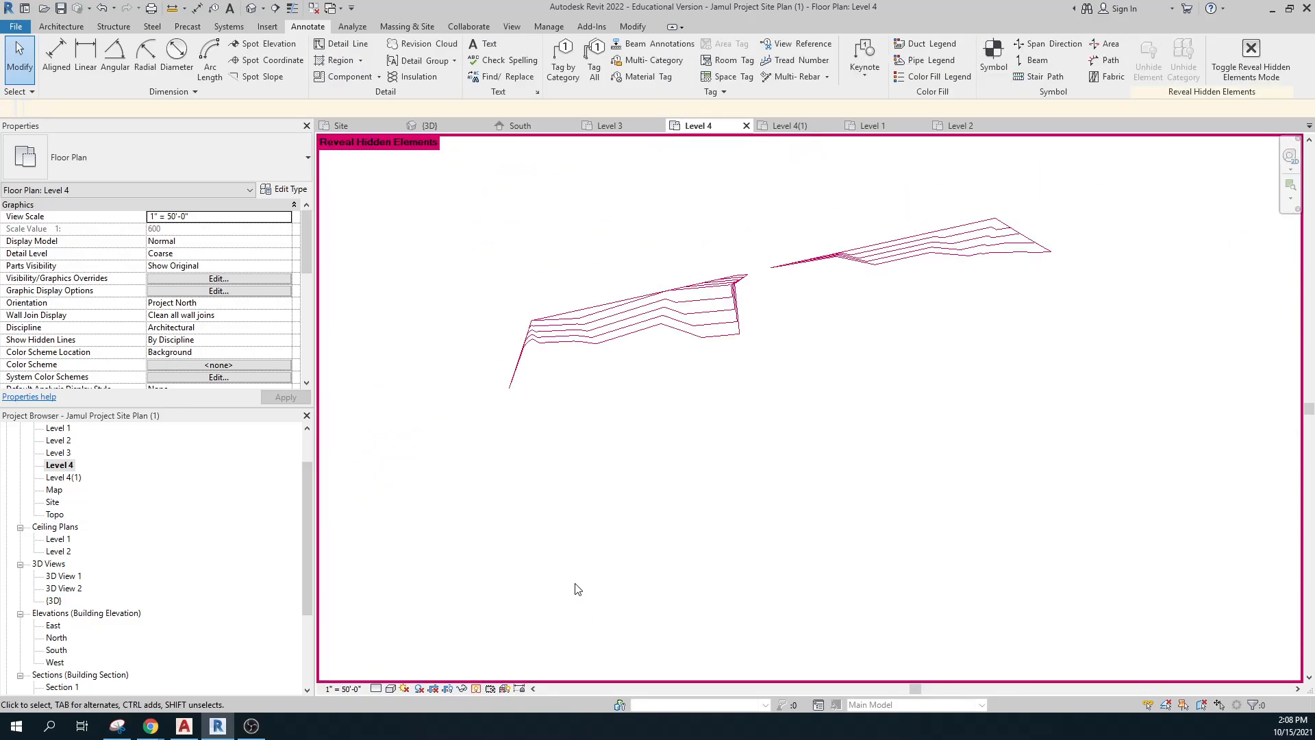
pyautogui.scroll(-2, 583, 576)
pyautogui.moveTo(582, 577)
pyautogui.mouseDown(button='middle')
pyautogui.moveTo(614, 494)
pyautogui.moveTo(618, 433)
pyautogui.mouseUp(button='middle')
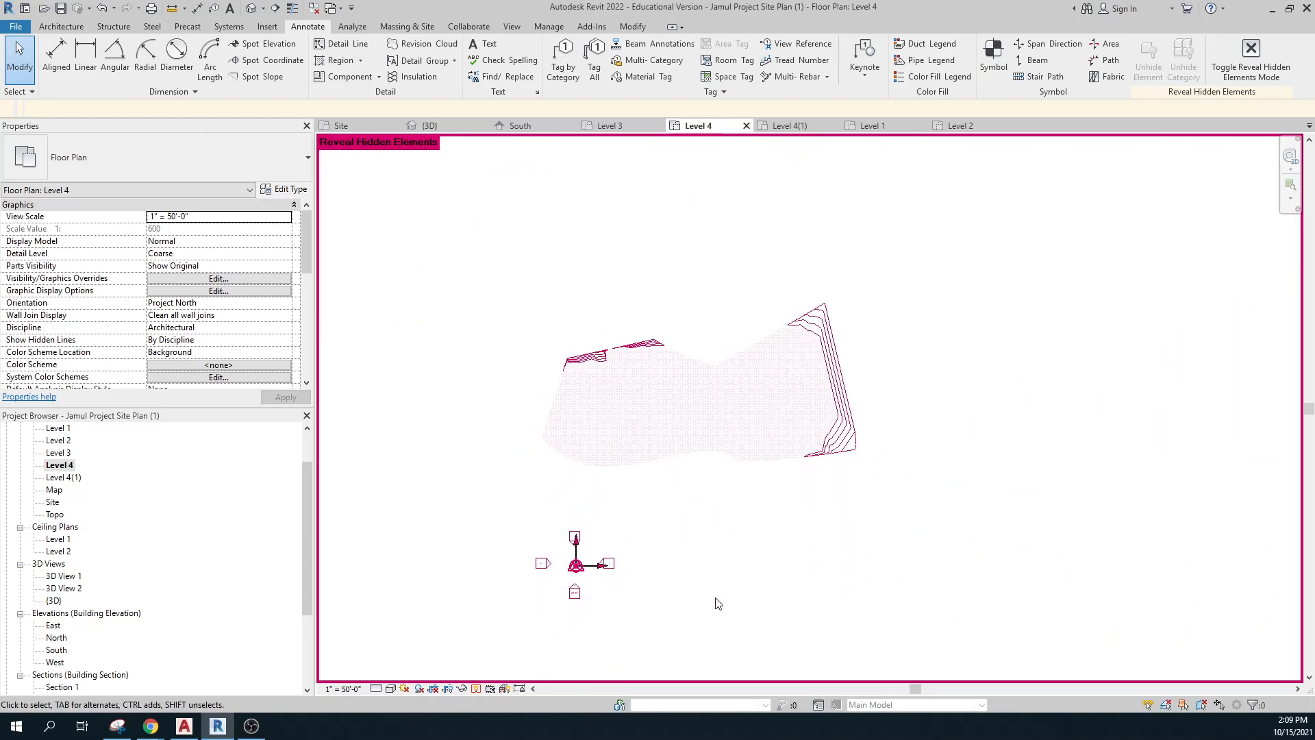
pyautogui.rightClick(665, 432)
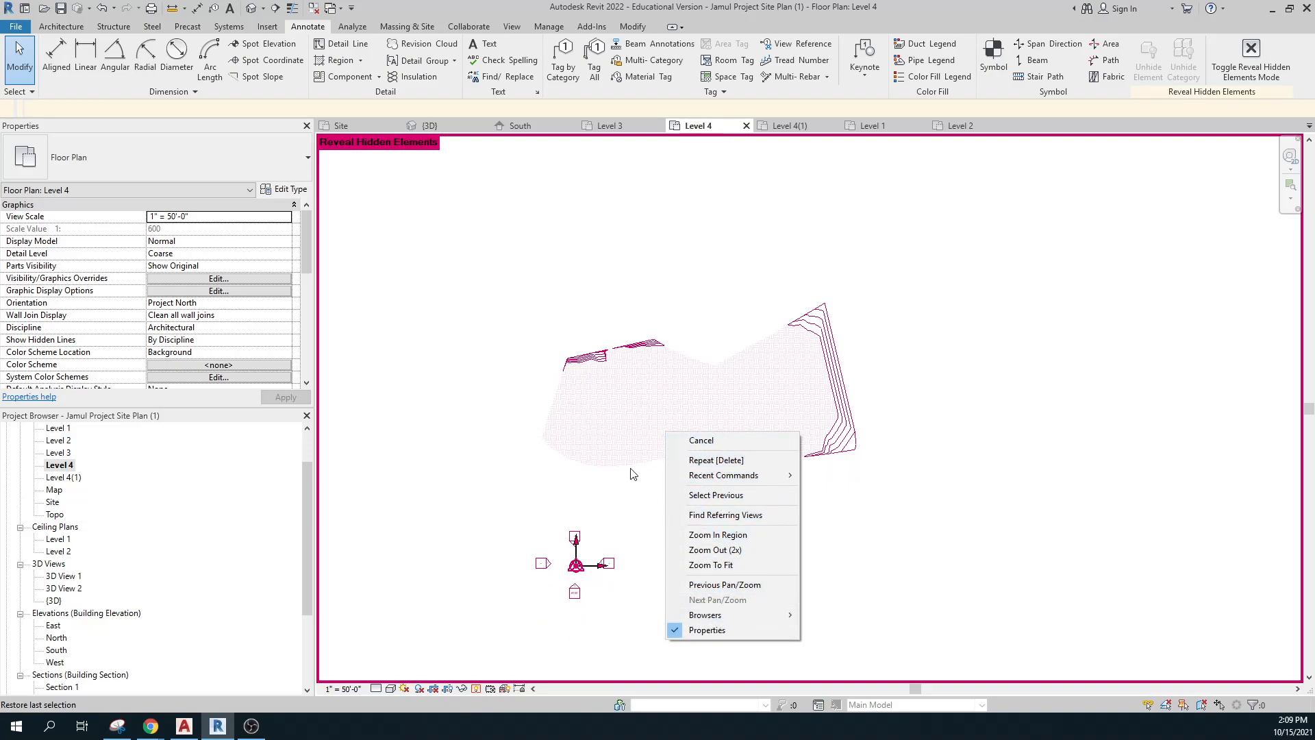
pyautogui.click(631, 451)
# Unhide the toposurface's category in the Level 4 view and turn off Reveal Hidden Elements.
pyautogui.moveTo(901, 475); pyautogui.dragTo(543, 338)
pyautogui.rightClick(625, 394)
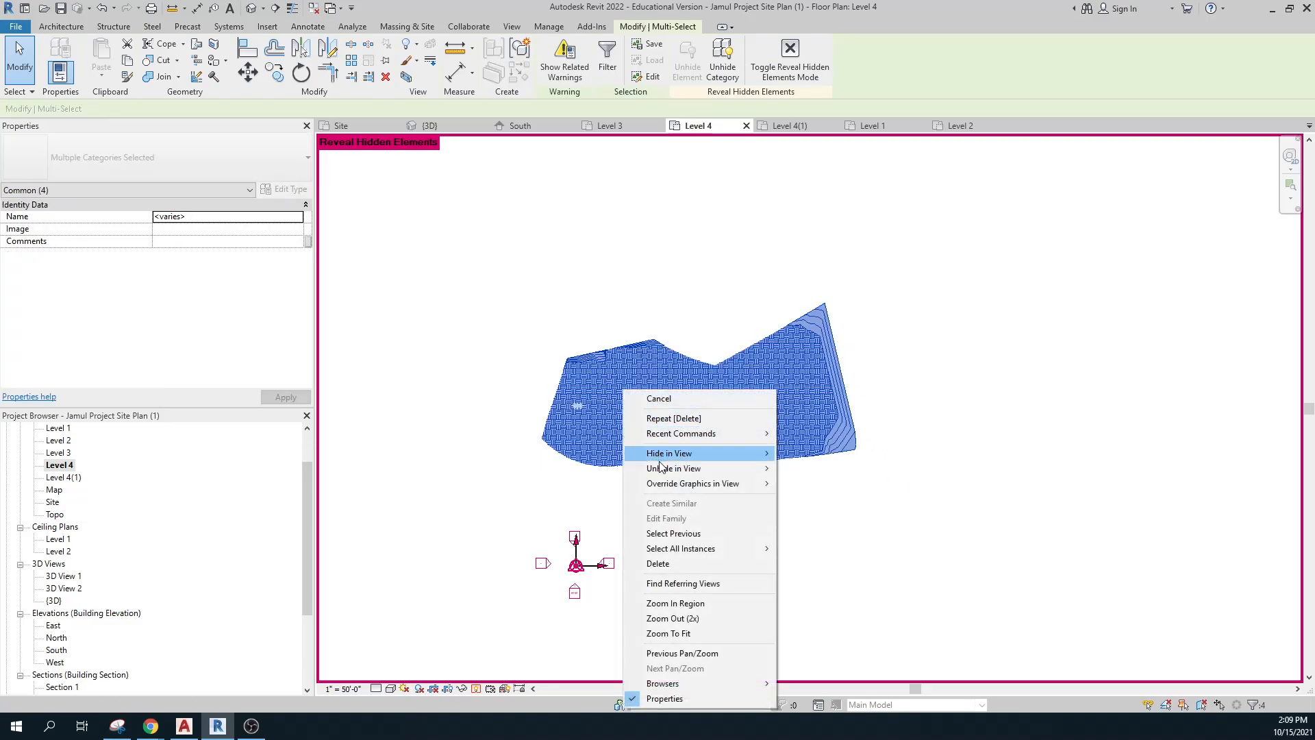
pyautogui.moveTo(754, 469)
pyautogui.click(813, 483)
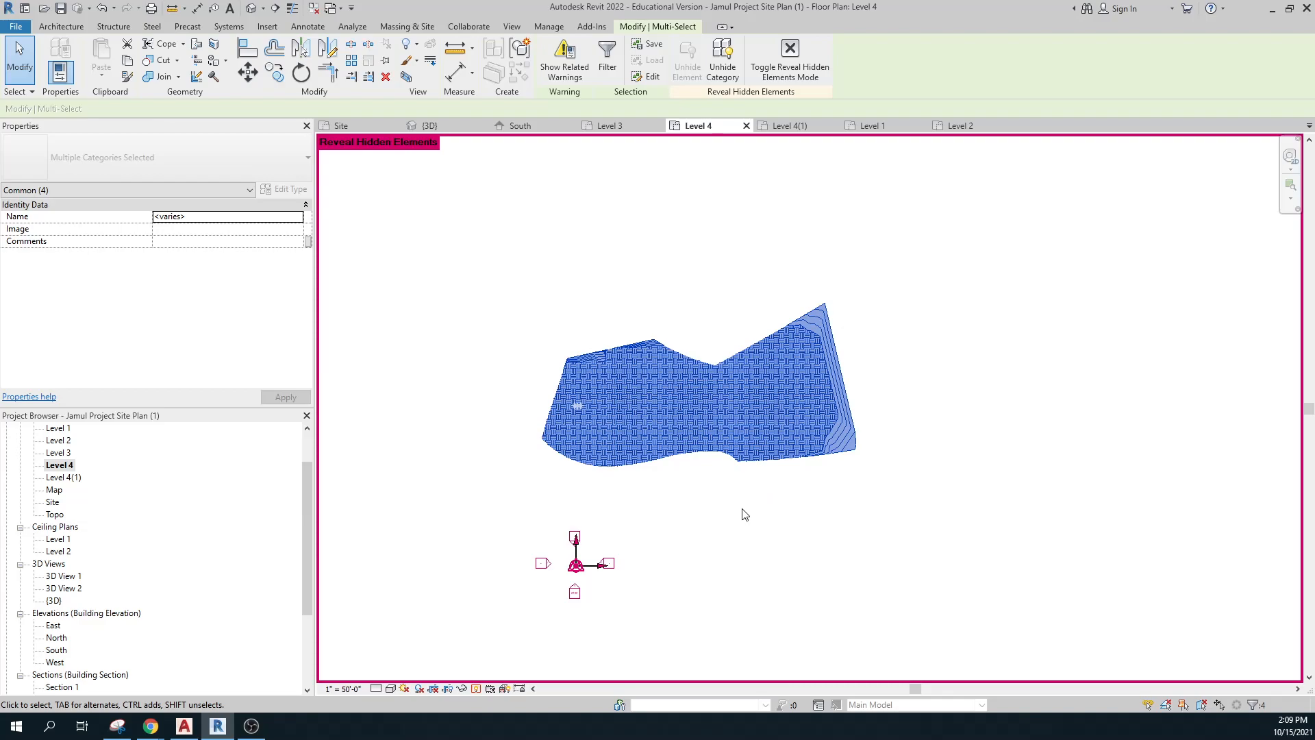
pyautogui.click(478, 689)
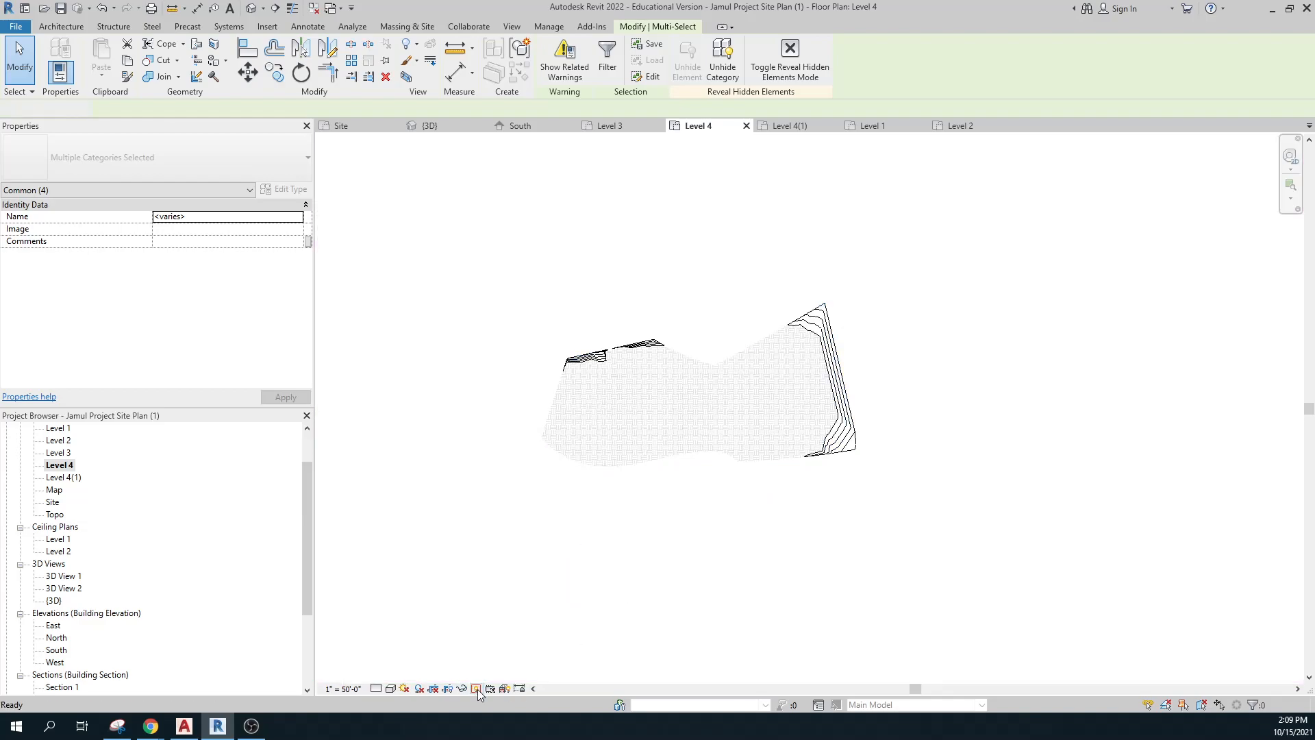
pyautogui.press('Escape')
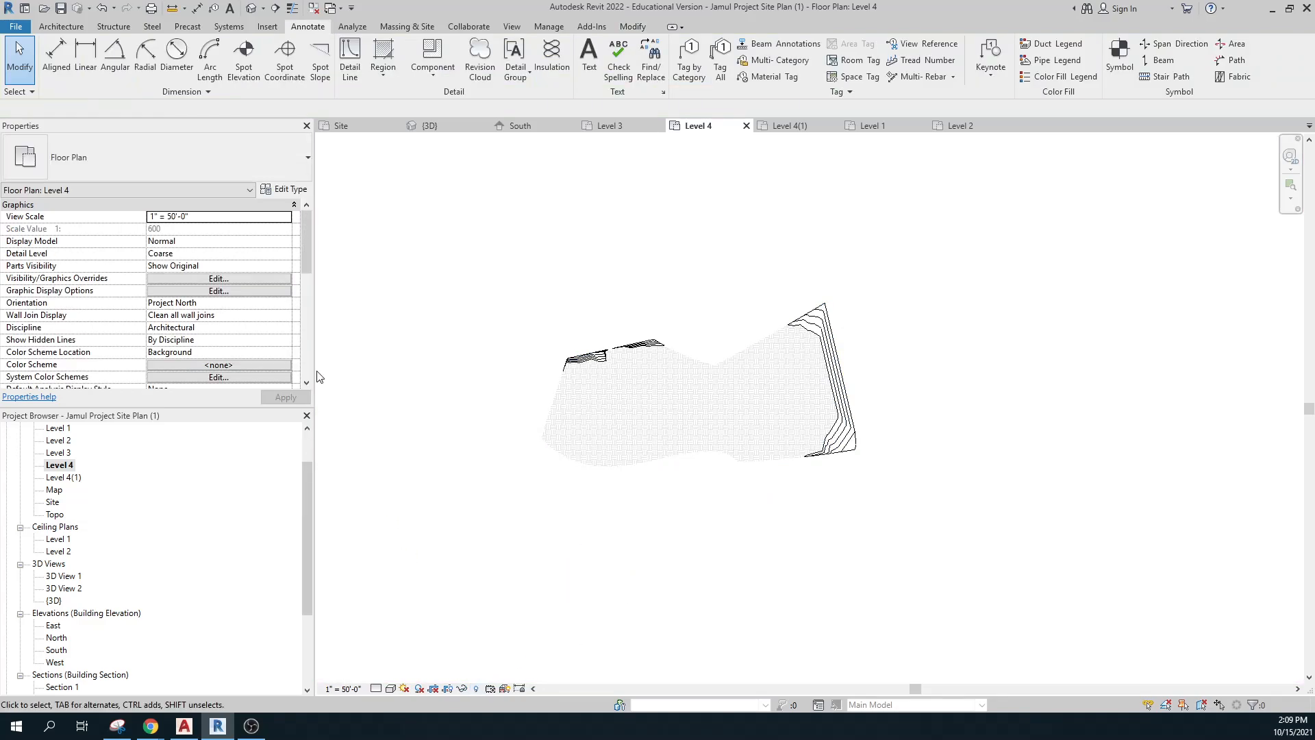
pyautogui.moveTo(309, 268); pyautogui.dragTo(308, 329)
# Set a first view range: top Level 4 offset 2, bottom Level Below, cut plane offset 10.
pyautogui.click(195, 303)
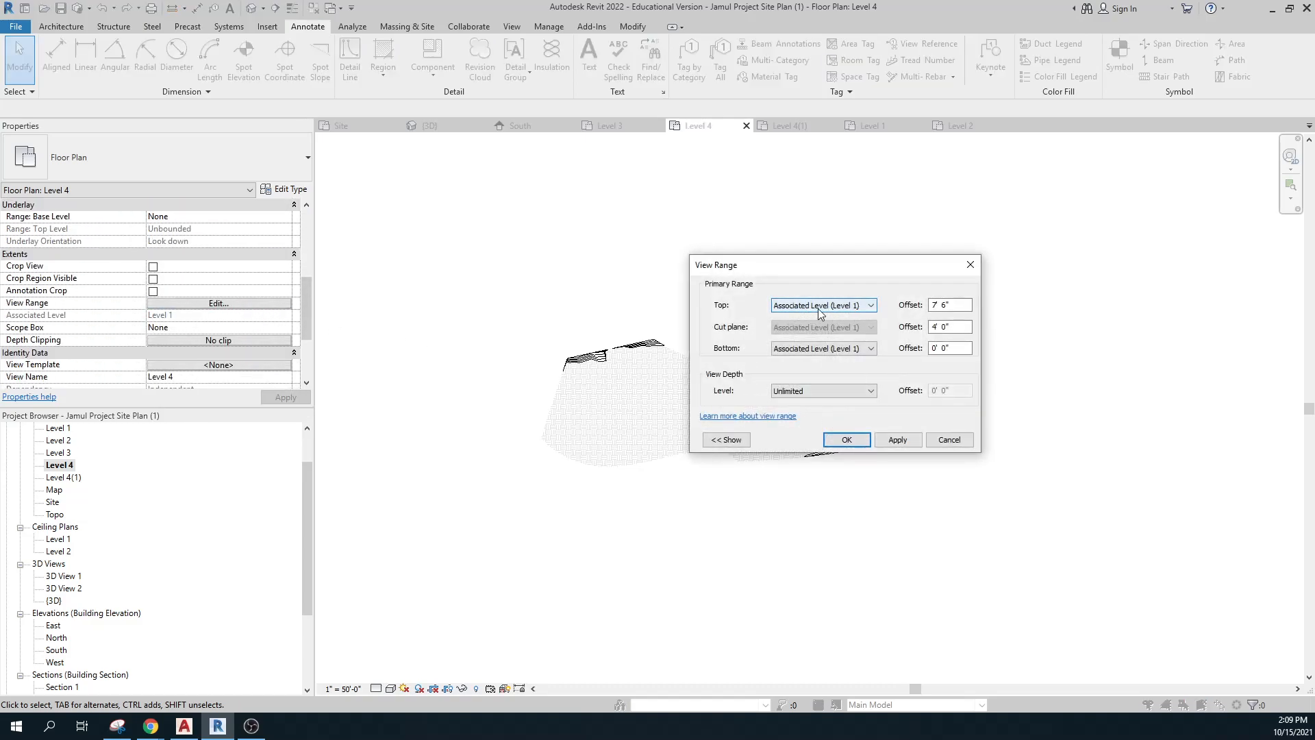
pyautogui.click(868, 306)
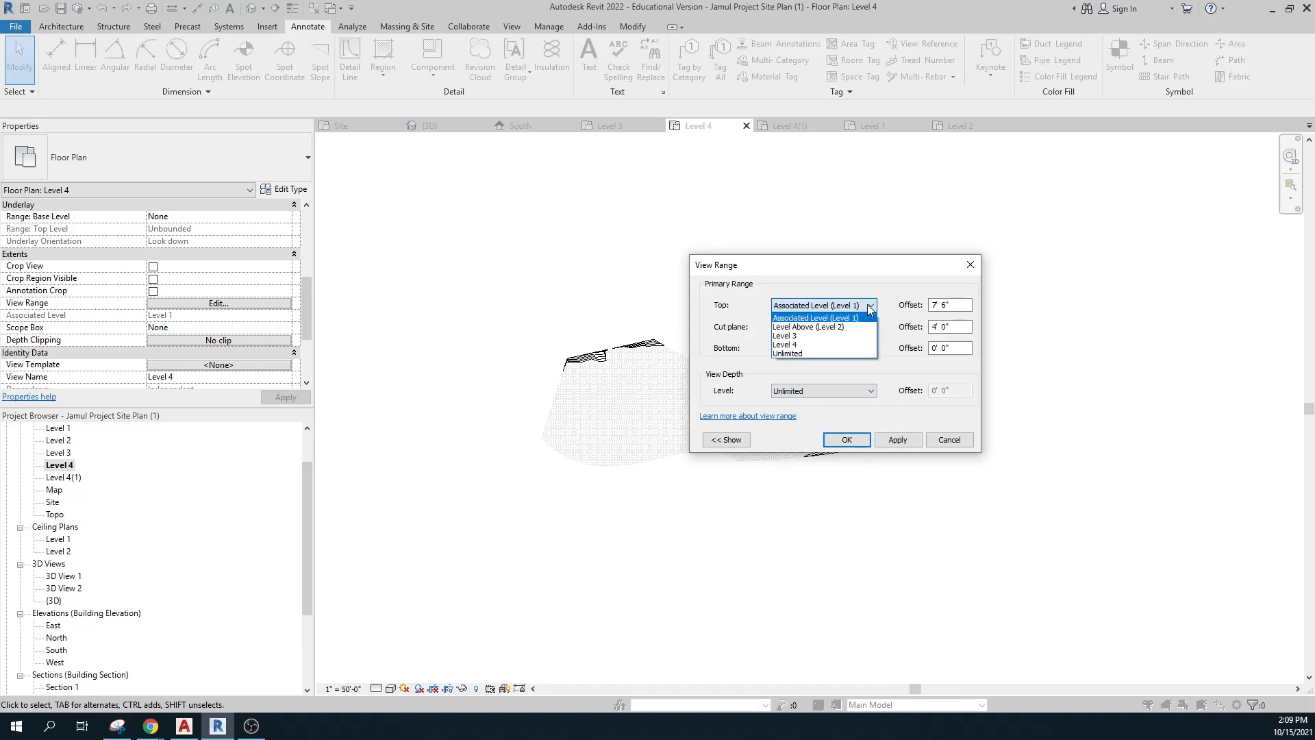
pyautogui.click(845, 347)
pyautogui.click(871, 350)
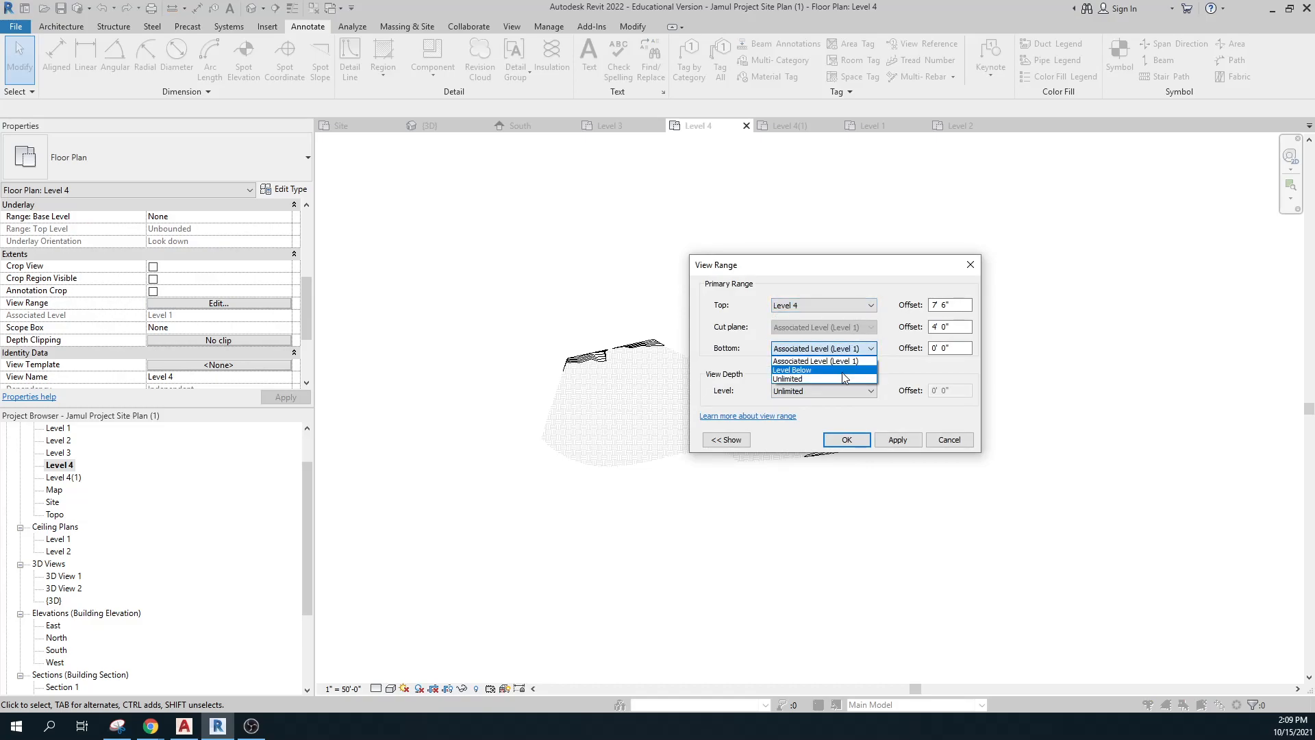
pyautogui.click(830, 370)
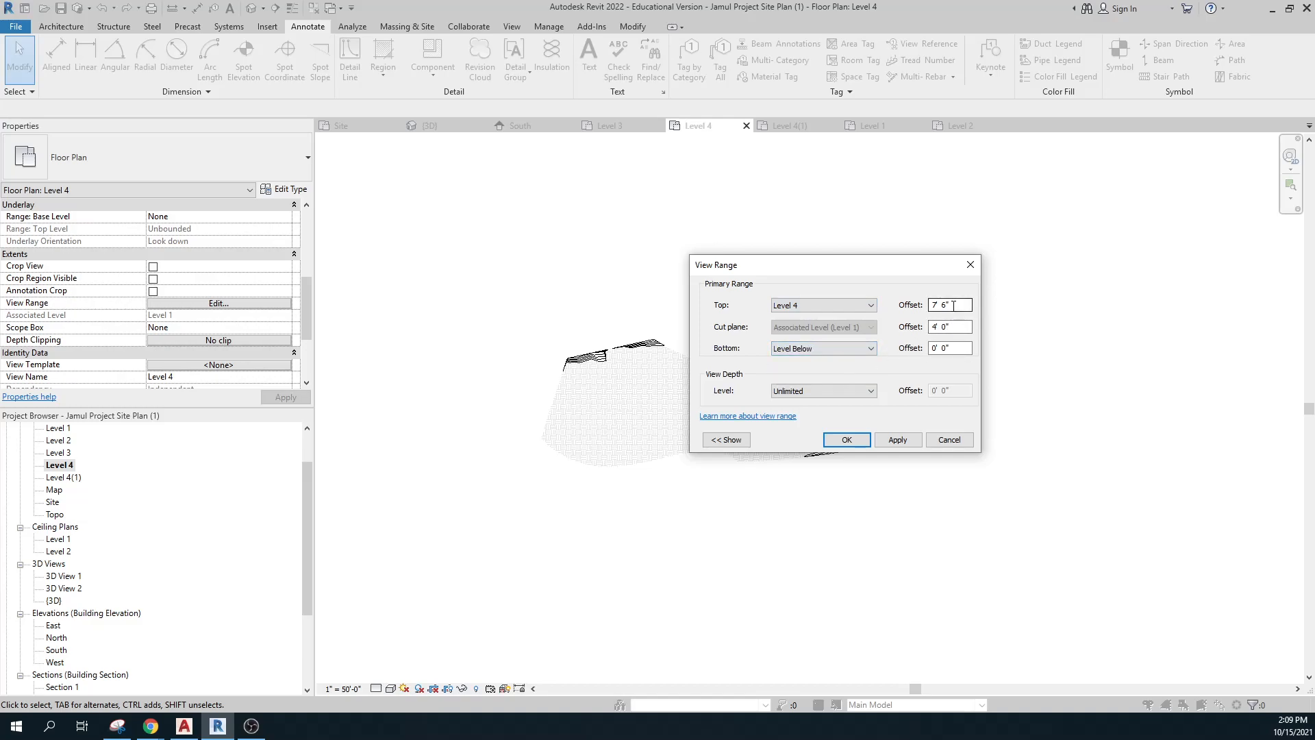
pyautogui.moveTo(953, 306); pyautogui.dragTo(915, 305)
pyautogui.write('20')
pyautogui.moveTo(952, 326); pyautogui.dragTo(926, 327)
pyautogui.write('10')
pyautogui.click(898, 440)
pyautogui.click(846, 439)
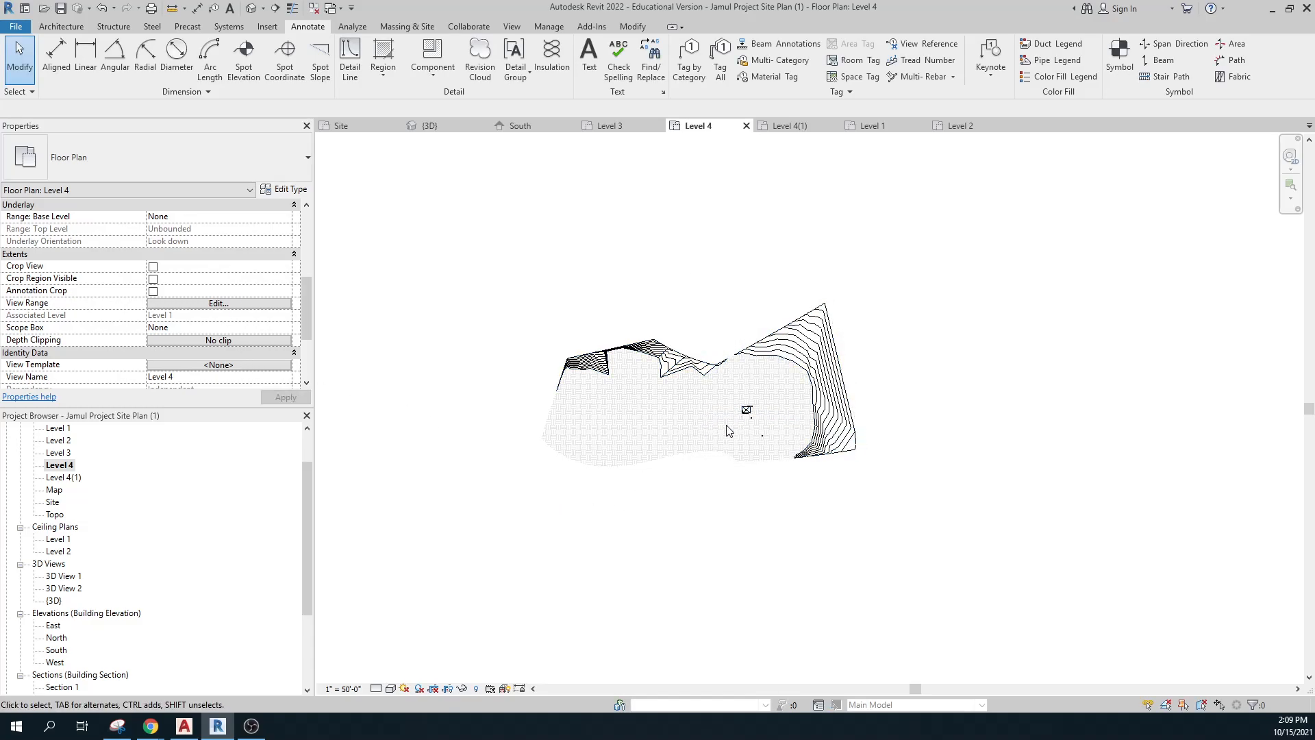
# Try Unlimited top and bottom in the view range, then revert to Level 4 and Level Below.
pyautogui.click(218, 303)
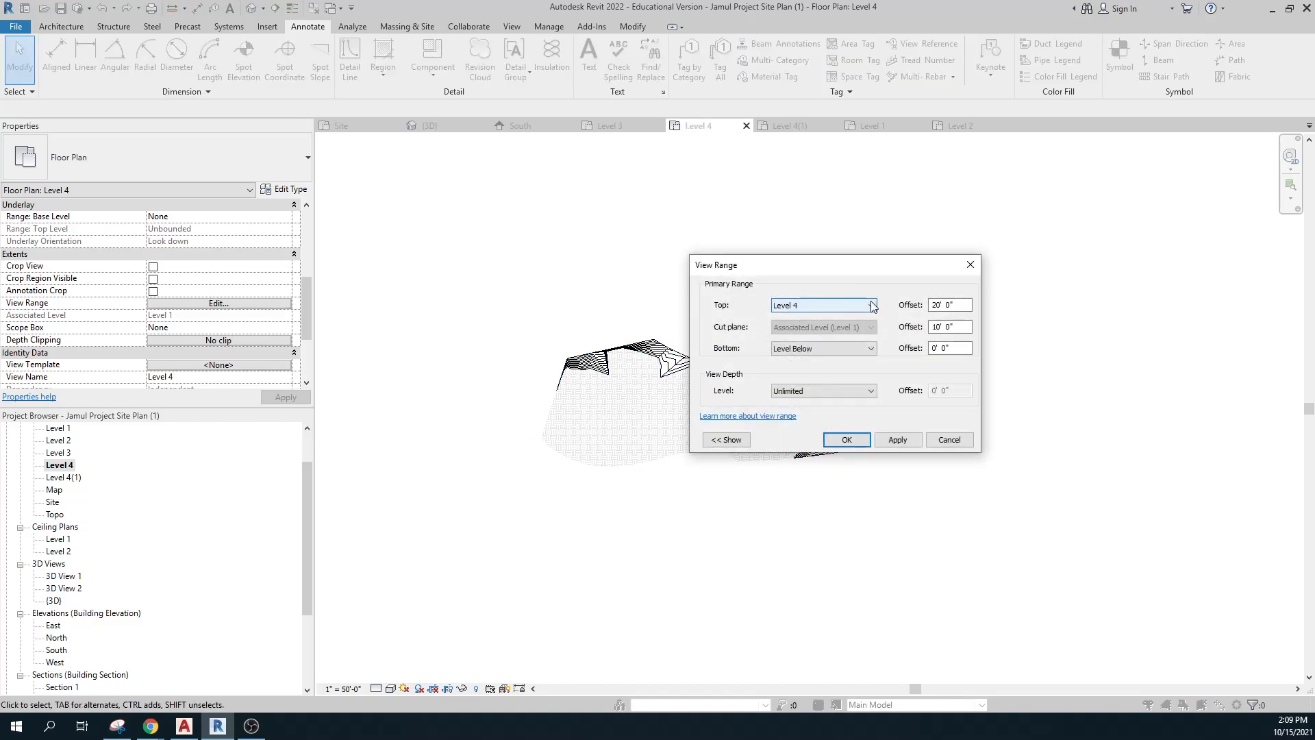
pyautogui.click(868, 348)
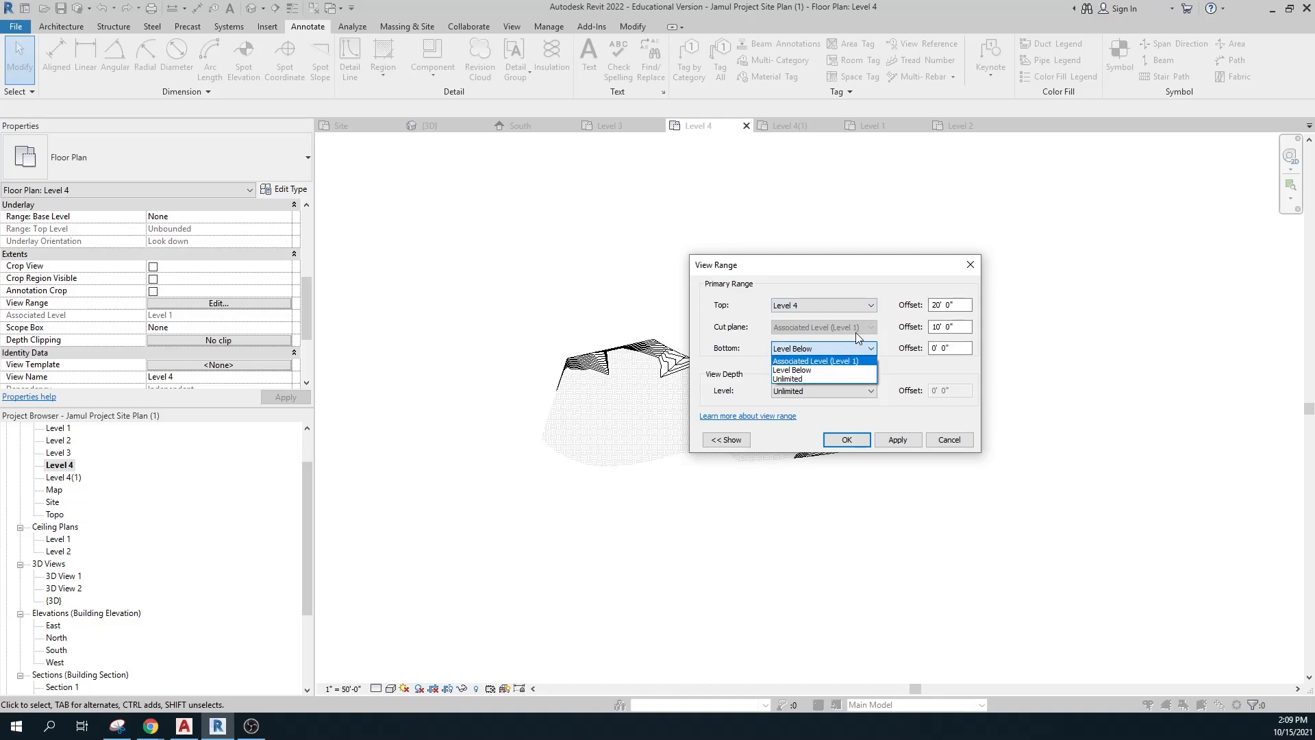
pyautogui.click(888, 337)
pyautogui.click(870, 305)
pyautogui.click(835, 352)
pyautogui.click(849, 351)
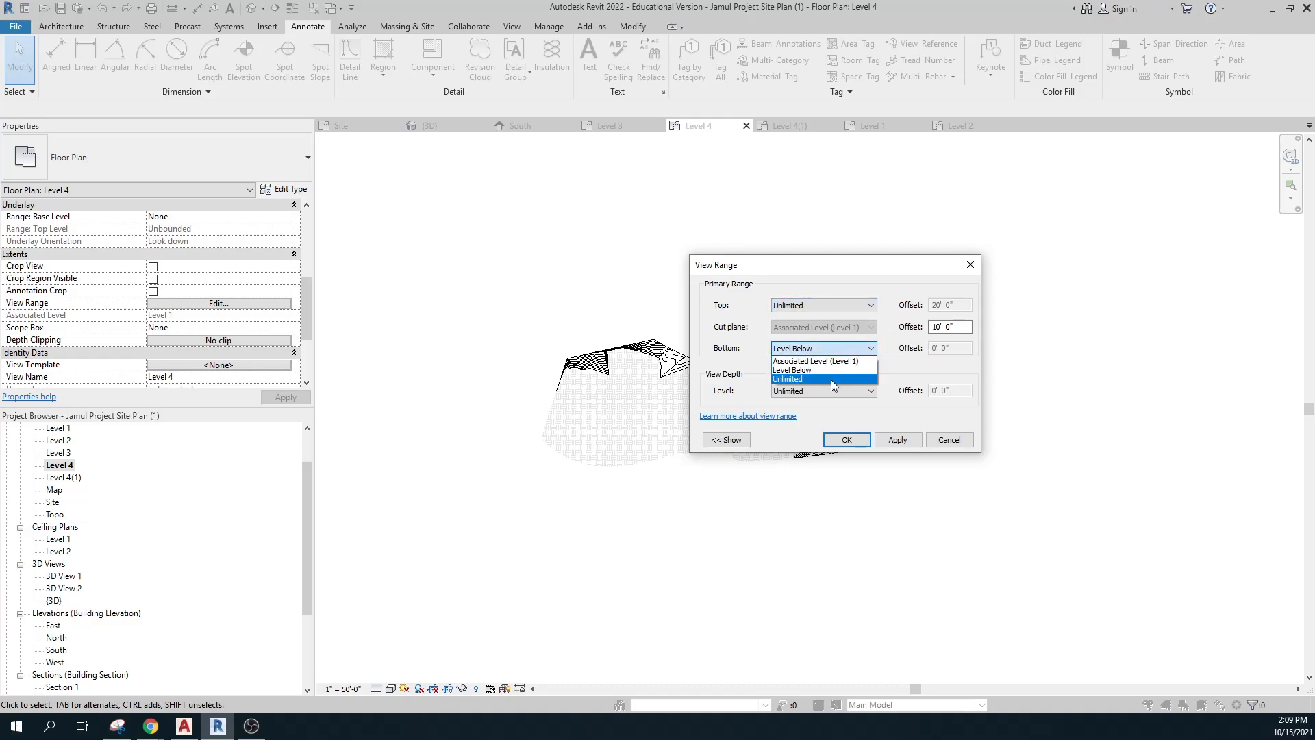
pyautogui.click(833, 380)
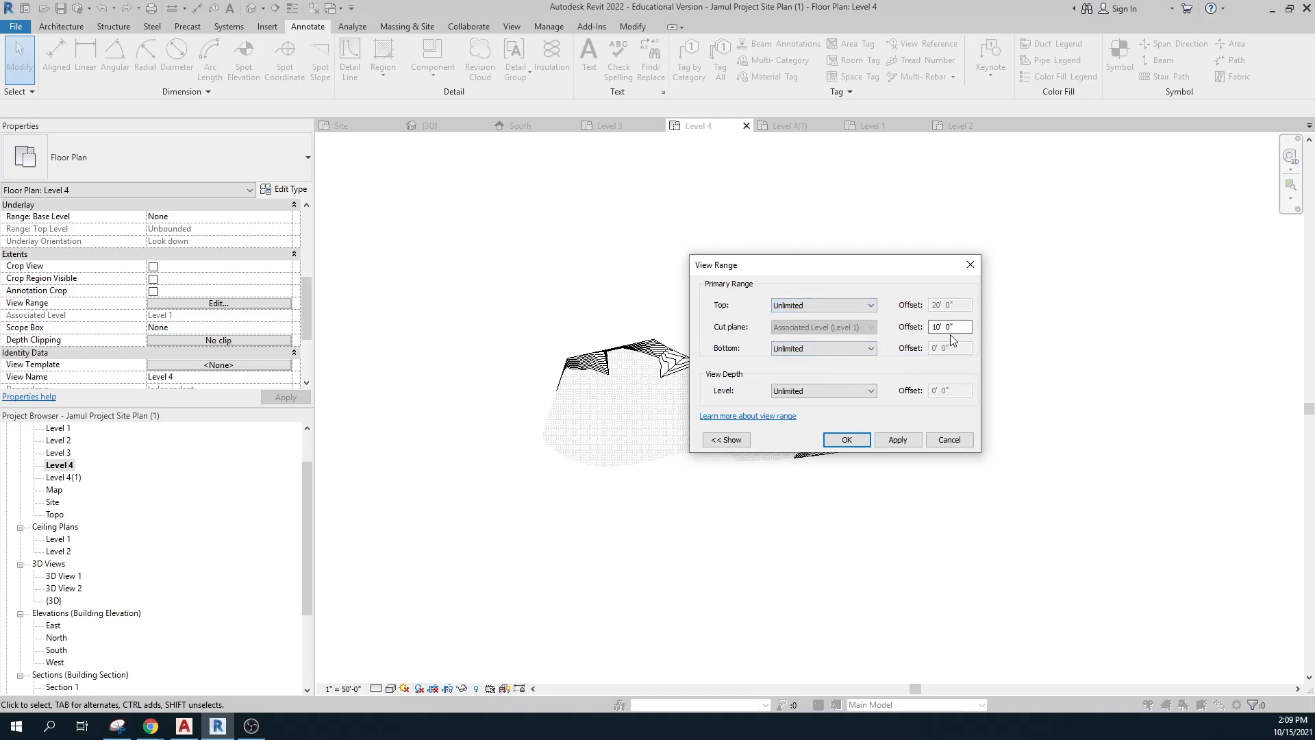
pyautogui.moveTo(959, 327); pyautogui.dragTo(905, 327)
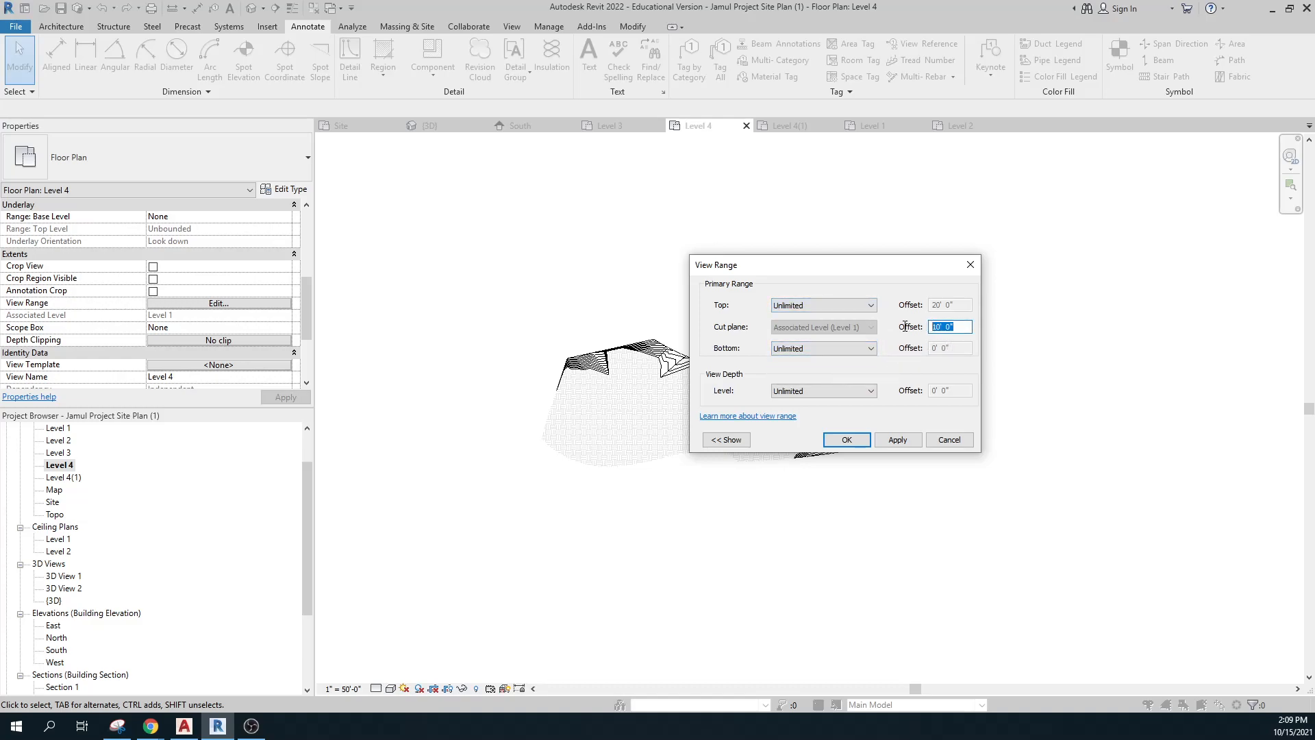
pyautogui.click(857, 349)
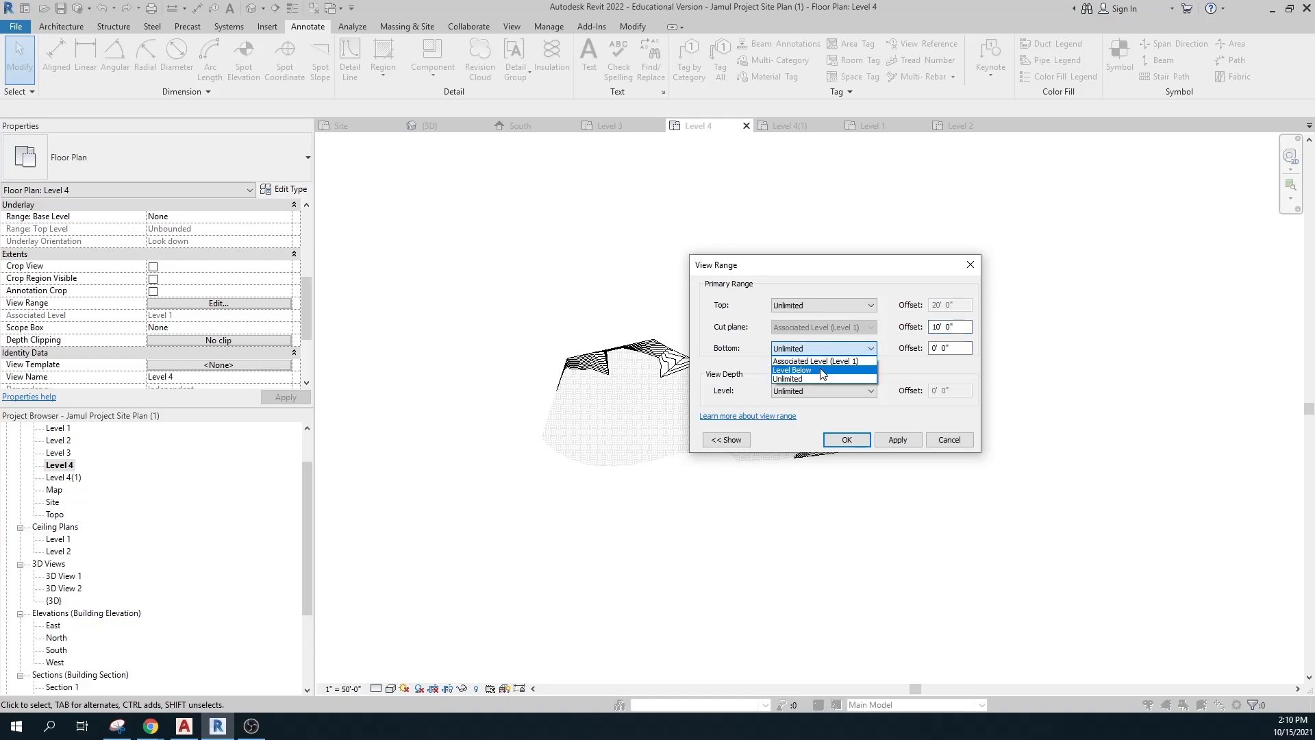
pyautogui.click(823, 373)
pyautogui.click(822, 305)
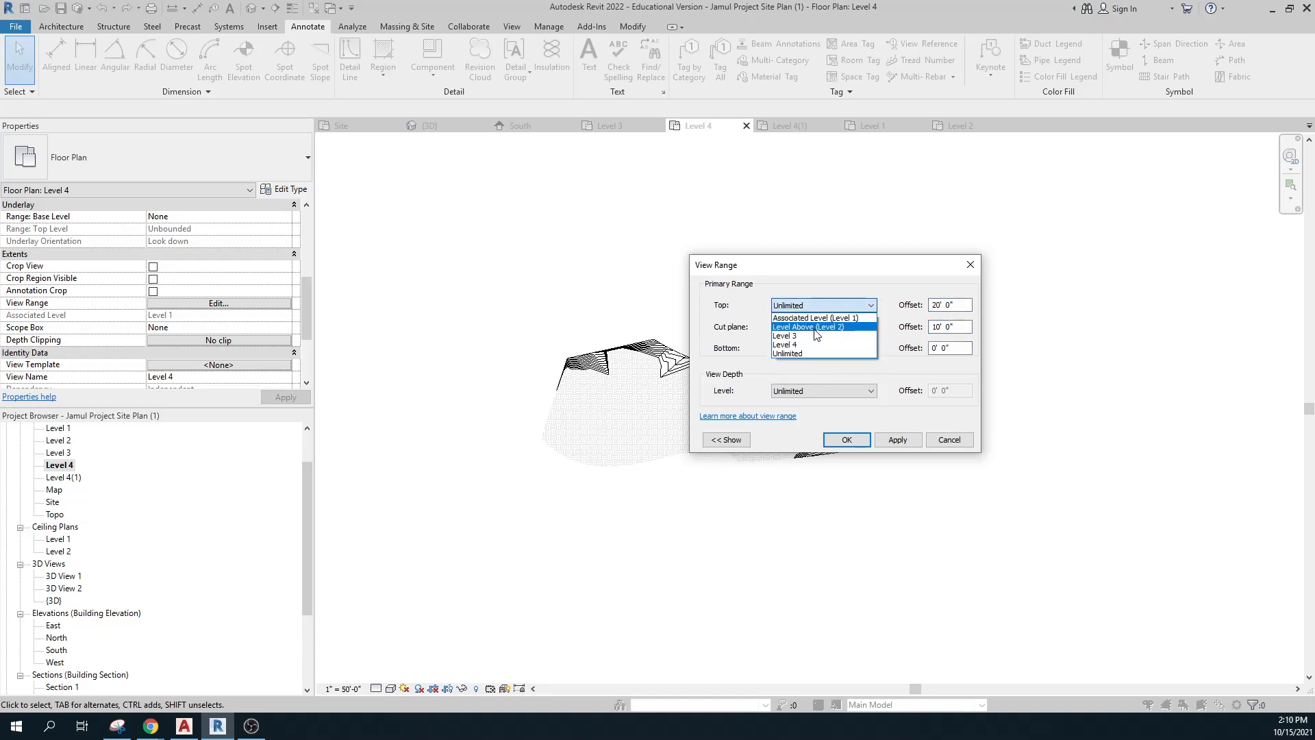
pyautogui.click(815, 345)
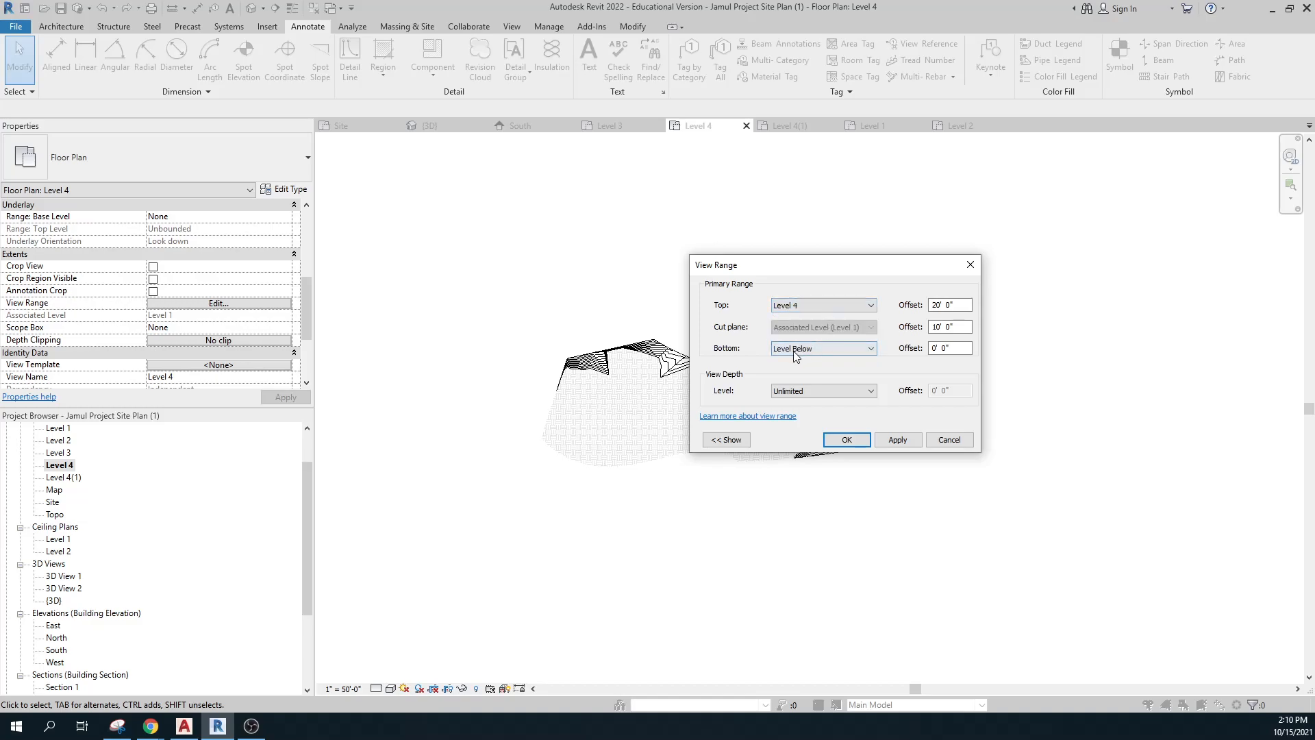
# Set the final view range: top Unlimited, bottom Level 1 offset 30, cut plane offset 50.
pyautogui.click(808, 349)
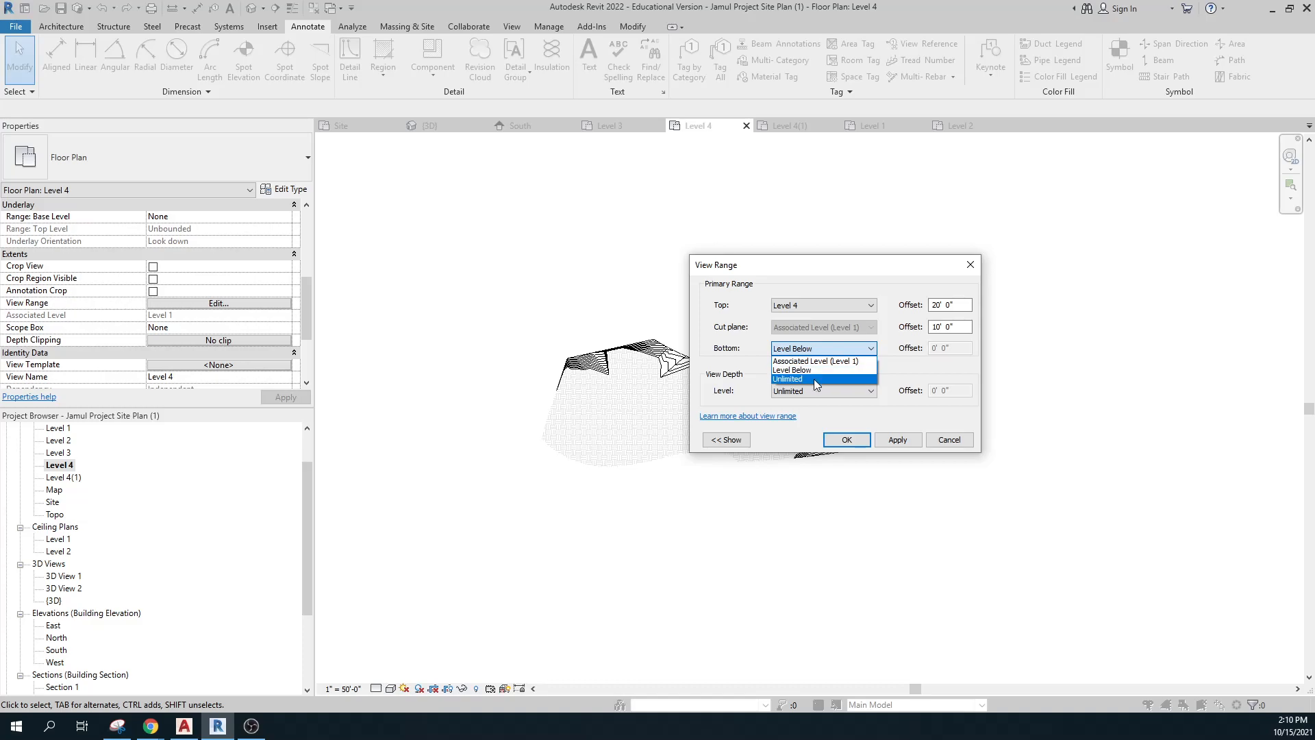
pyautogui.click(848, 307)
pyautogui.click(868, 307)
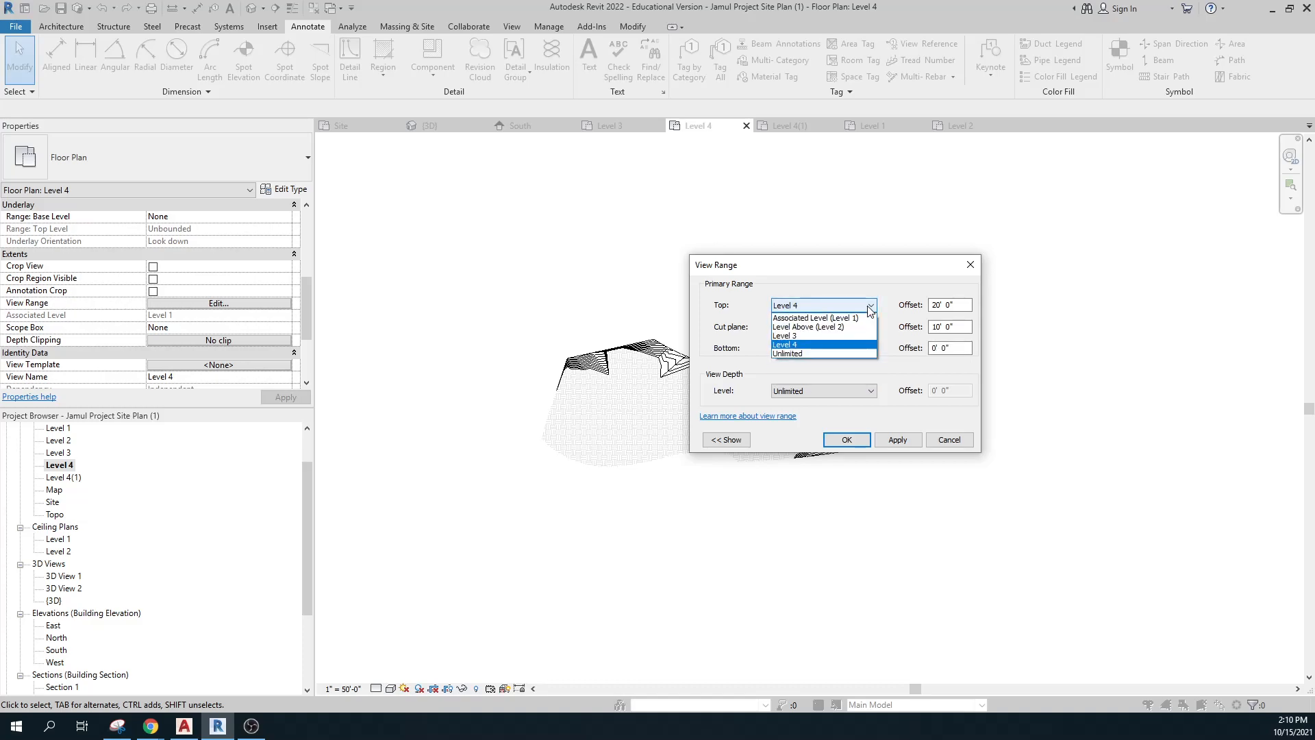
pyautogui.click(826, 353)
pyautogui.click(822, 350)
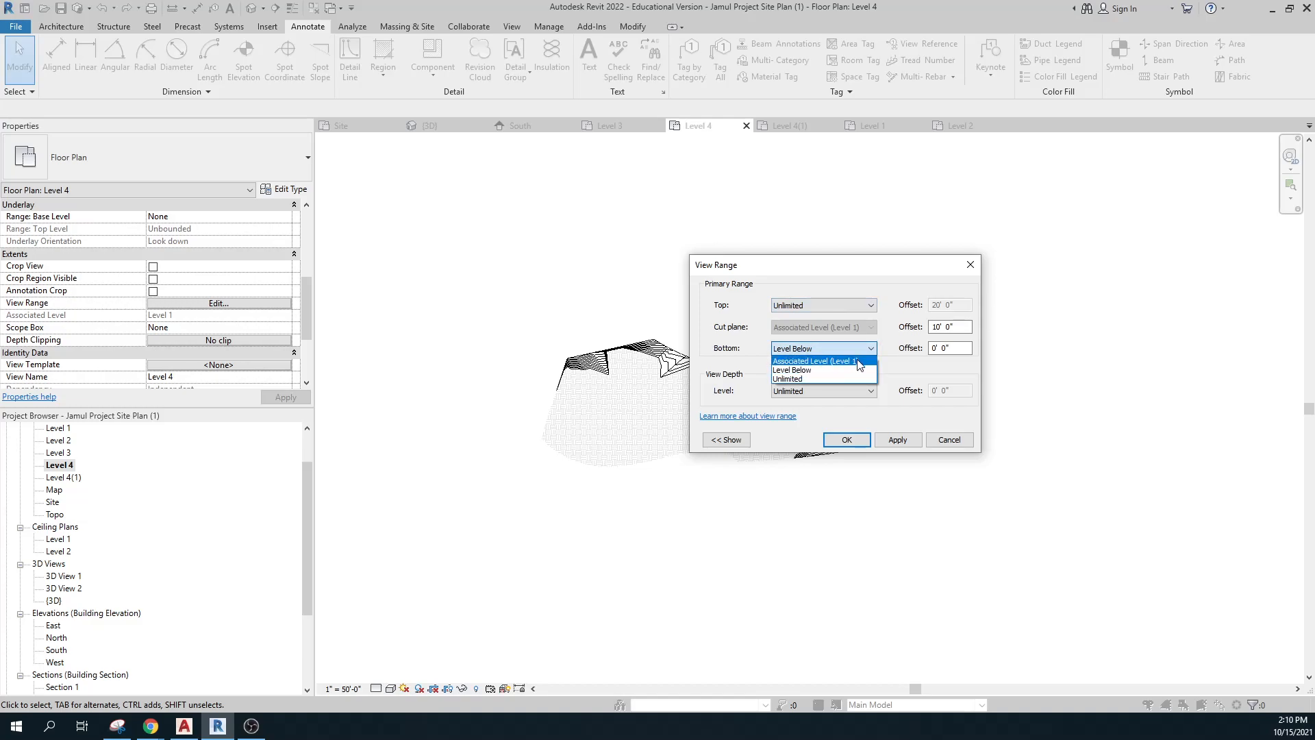
pyautogui.click(859, 362)
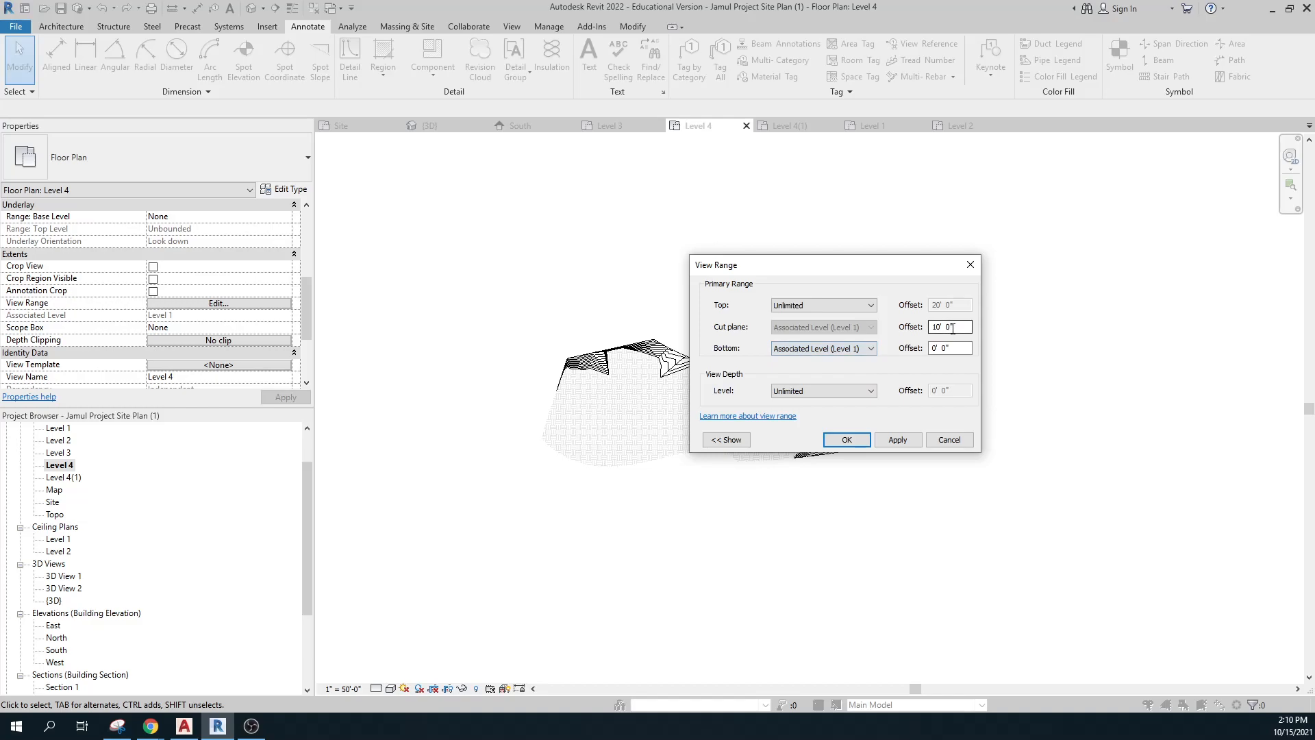
pyautogui.click(959, 346)
pyautogui.write('30')
pyautogui.hotkey('shift', 'Tab')
pyautogui.write('50')
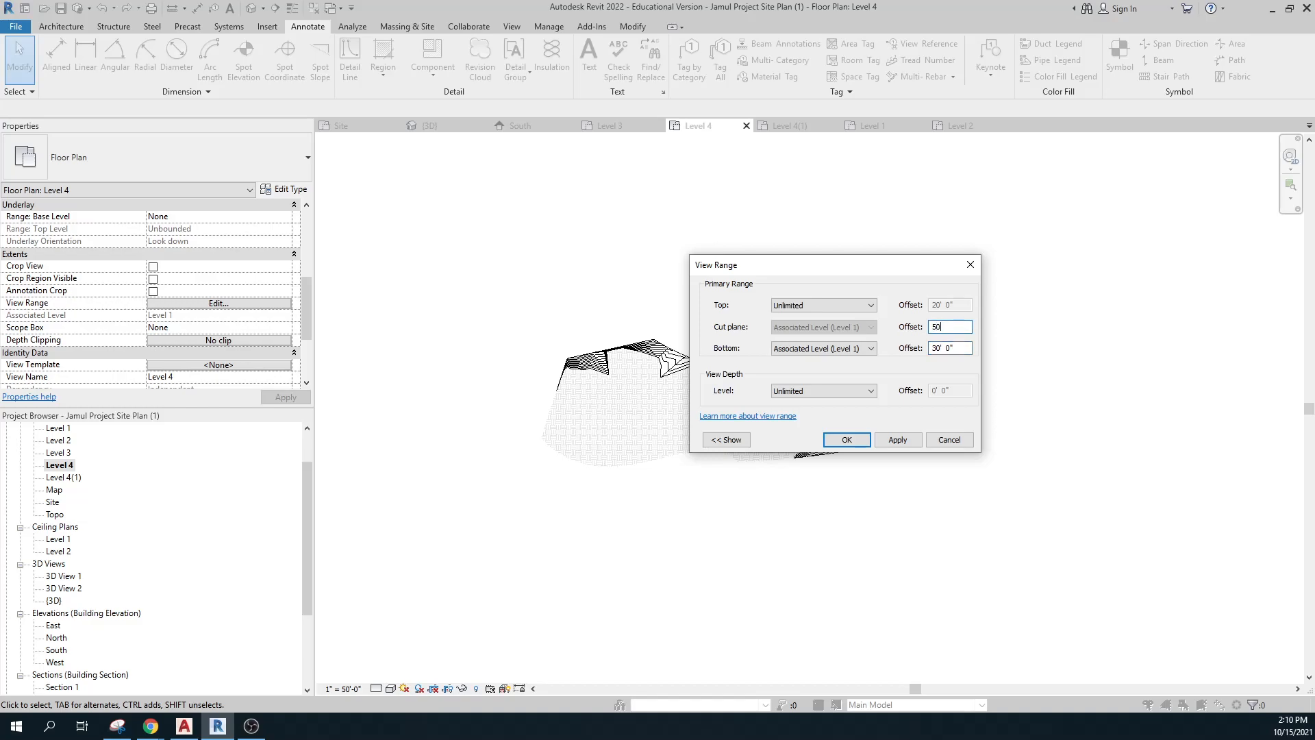
pyautogui.click(898, 439)
pyautogui.click(847, 439)
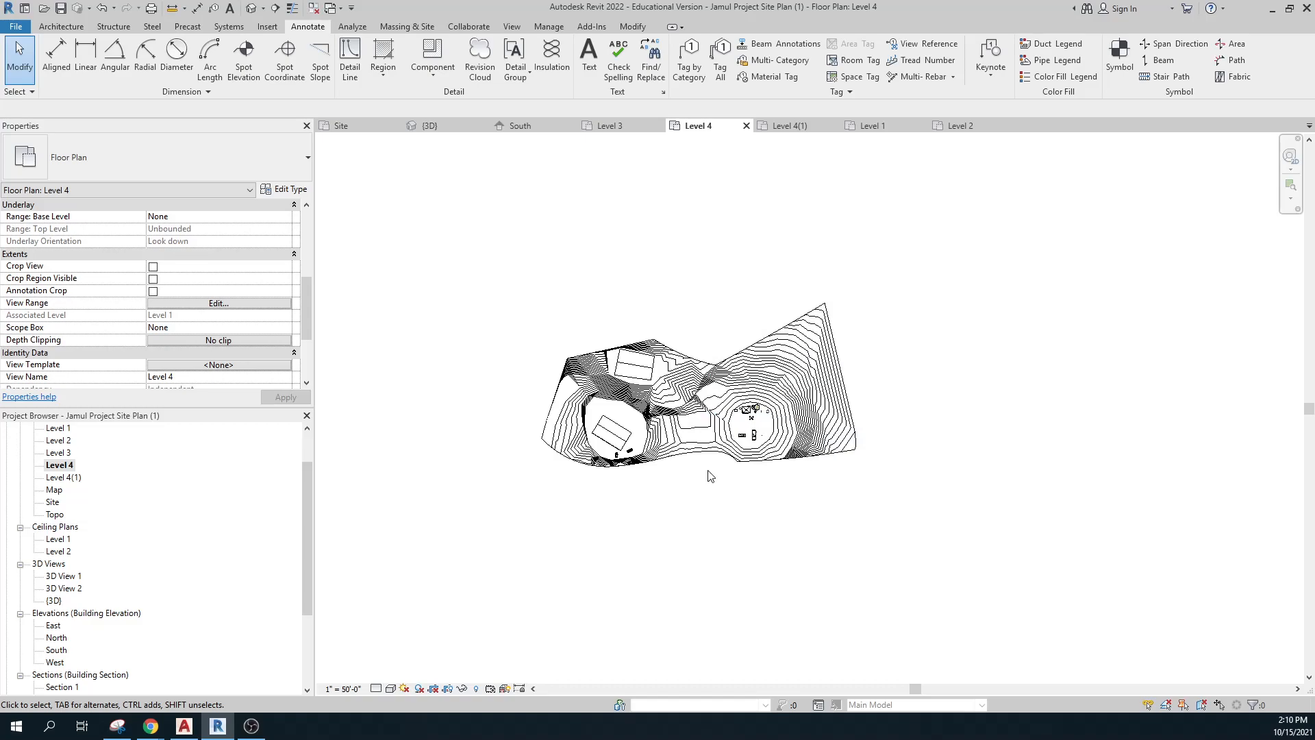
# Open the Topo floor plan to see the full contoured site with its dimensions.
pyautogui.scroll(3, 710, 476)
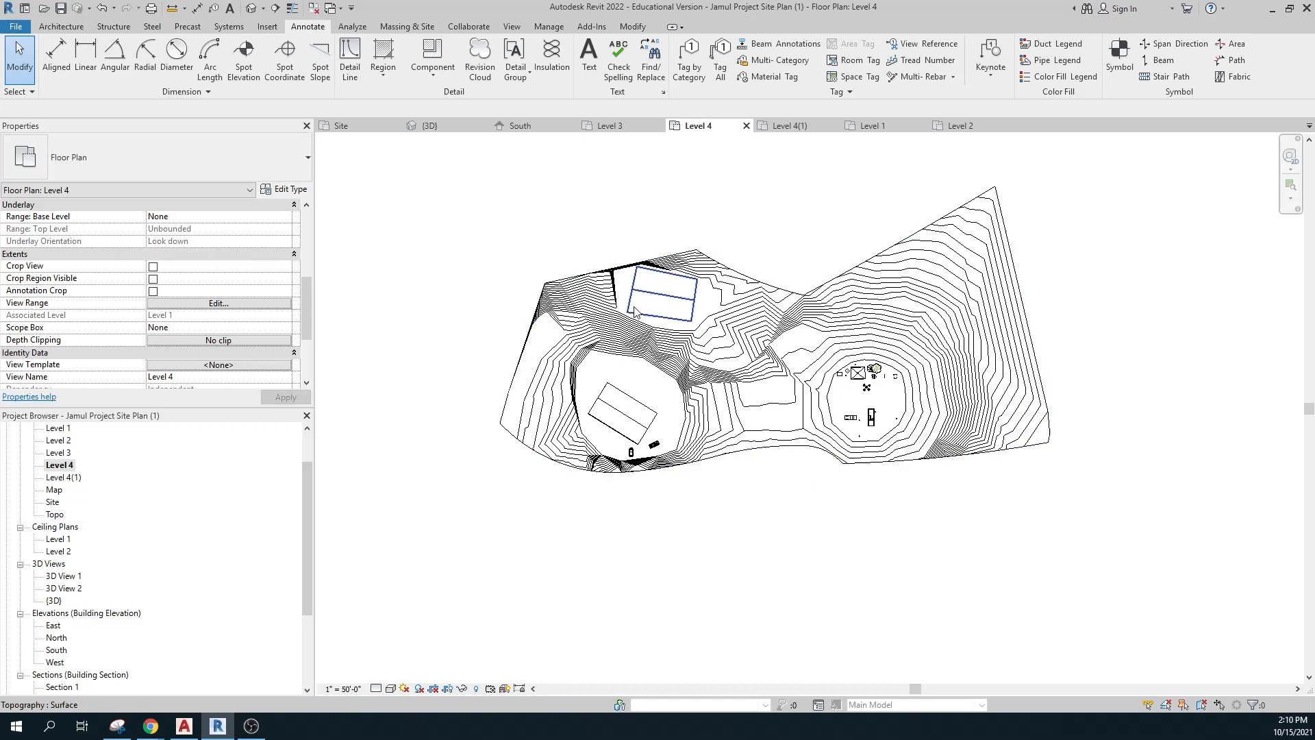
pyautogui.scroll(1, 730, 421)
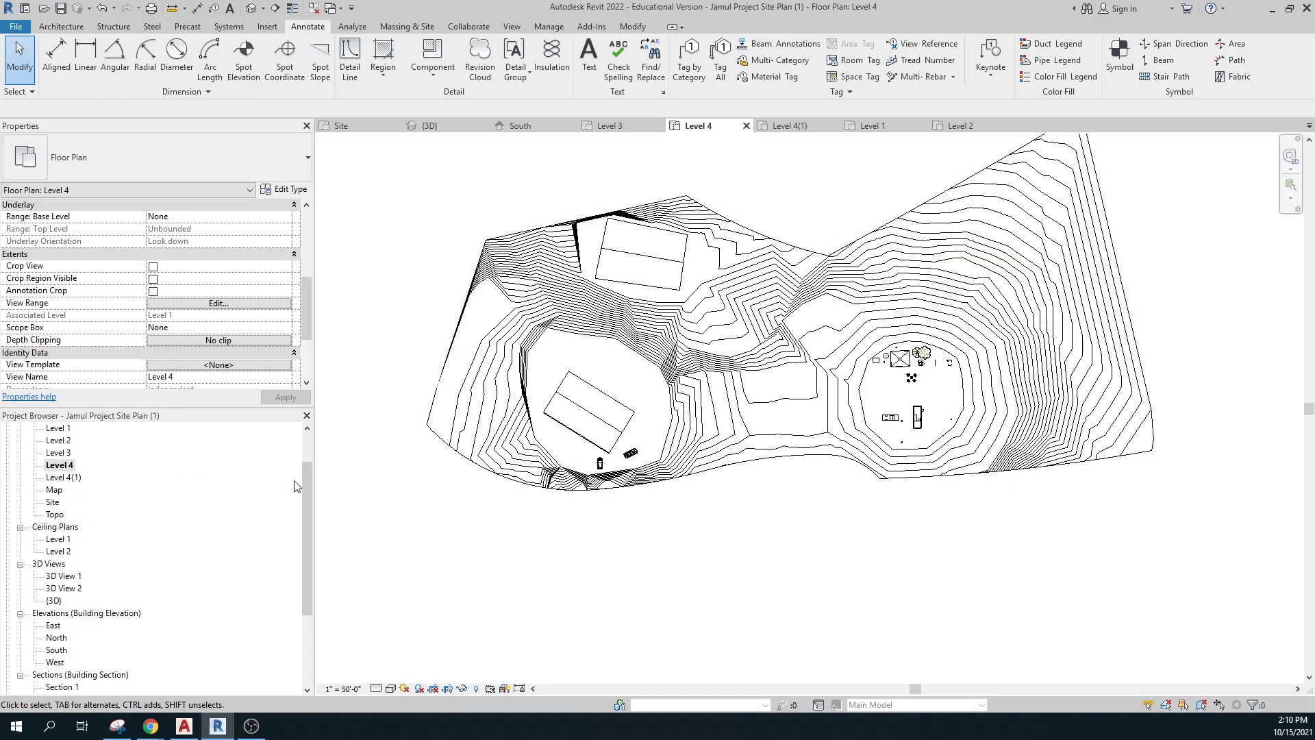
pyautogui.moveTo(307, 483); pyautogui.dragTo(306, 455)
pyautogui.click(62, 513)
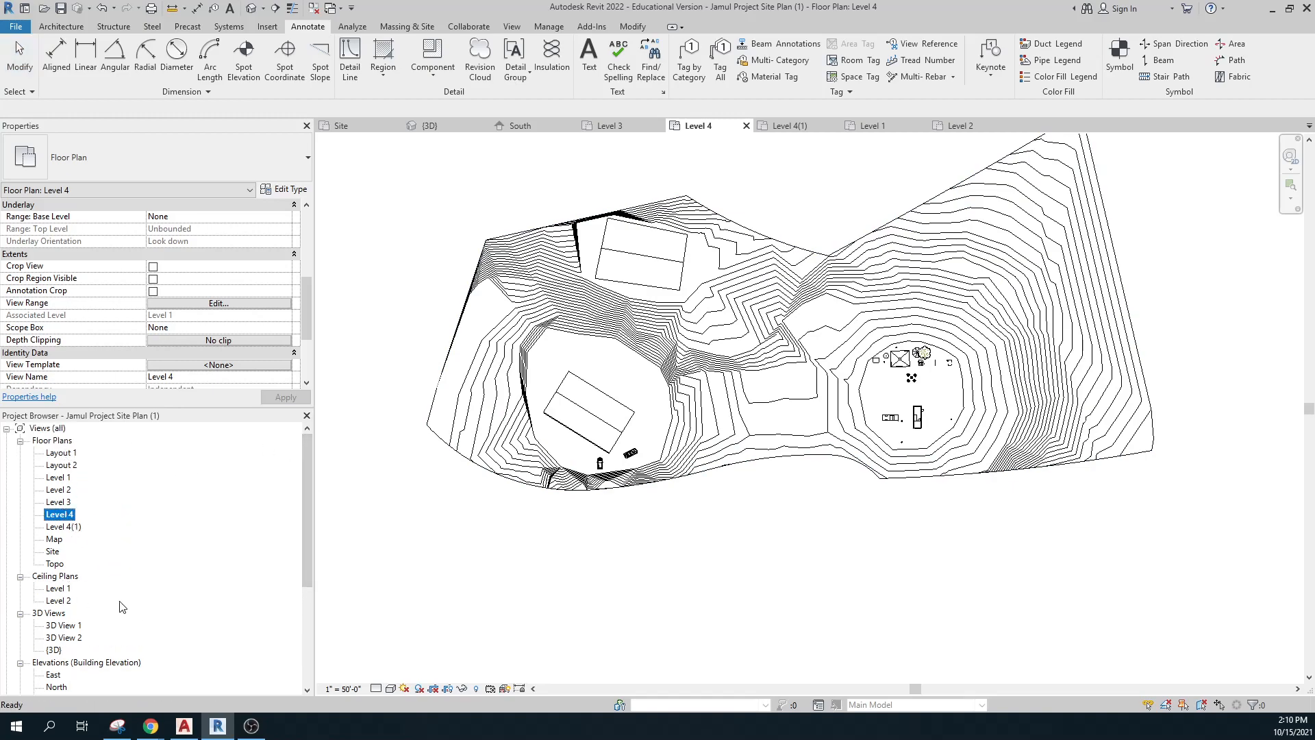
pyautogui.doubleClick(55, 563)
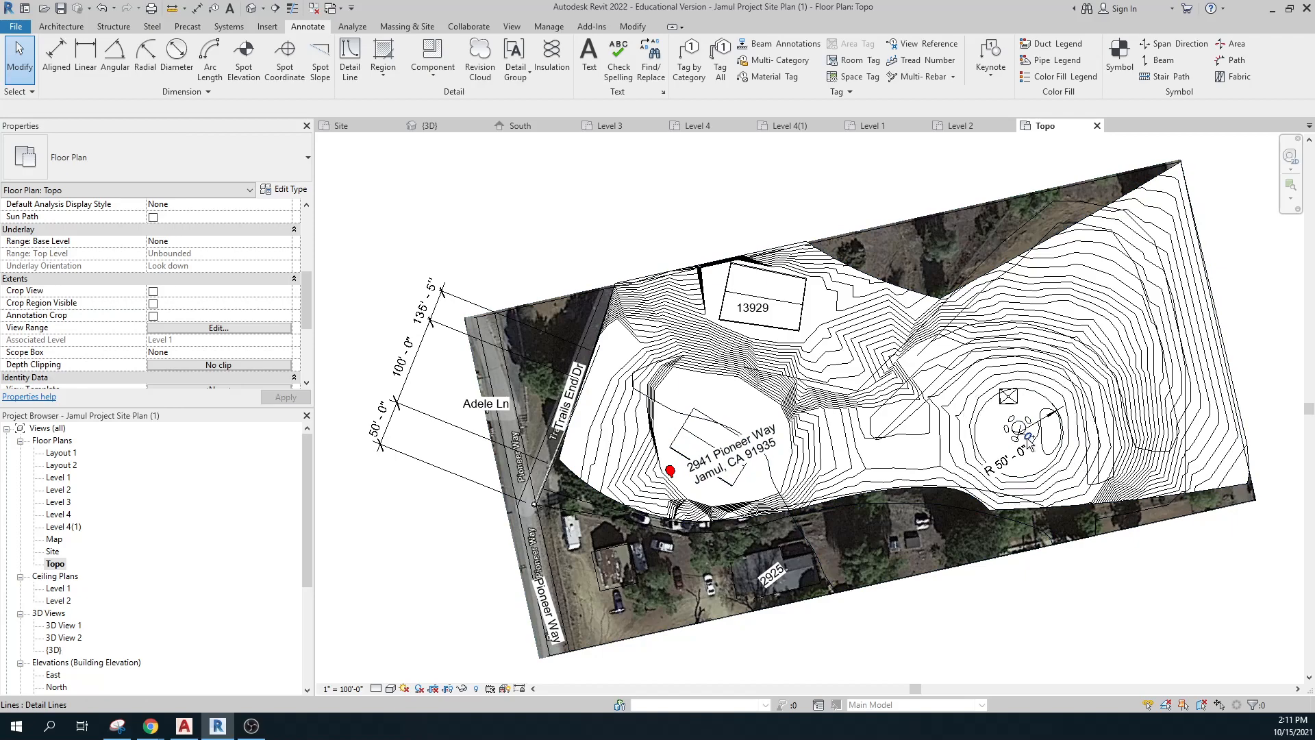
pyautogui.scroll(-2, 131, 631)
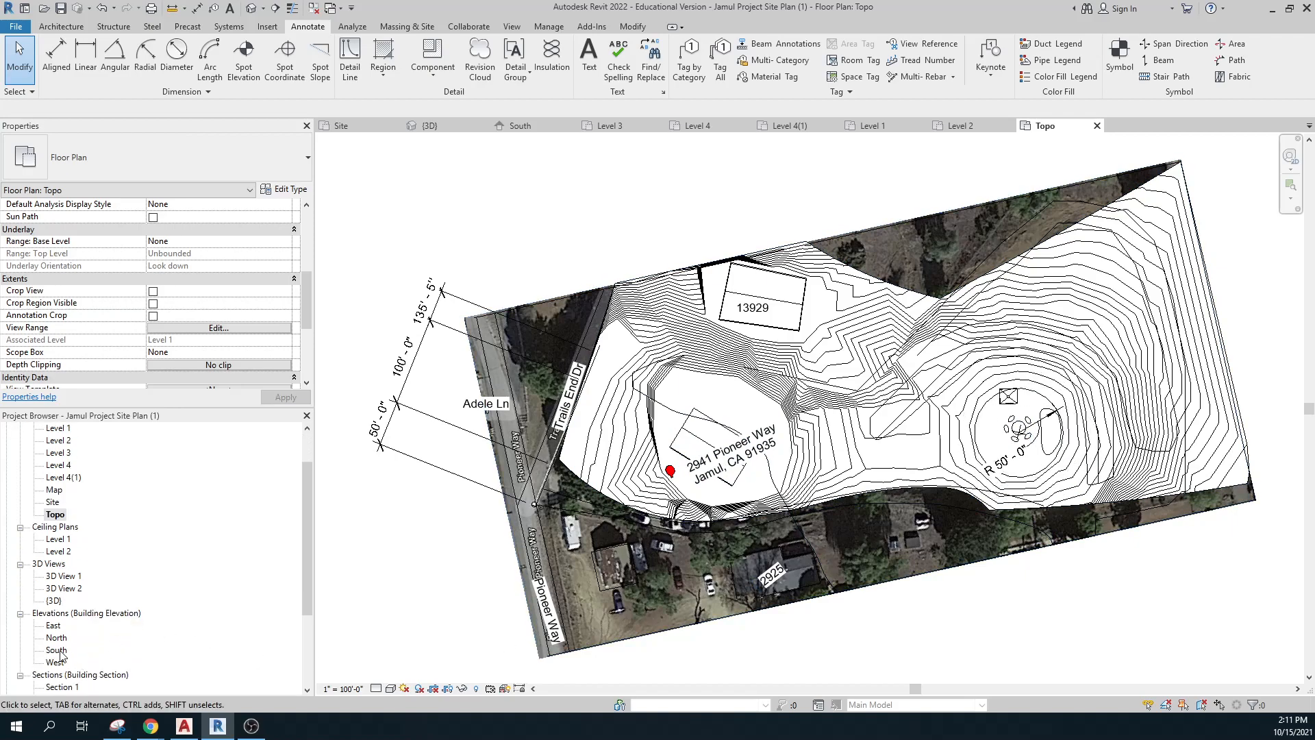
# Open the South elevation briefly, then switch back to the Level 3 floor plan.
pyautogui.doubleClick(59, 651)
pyautogui.scroll(3, 805, 397)
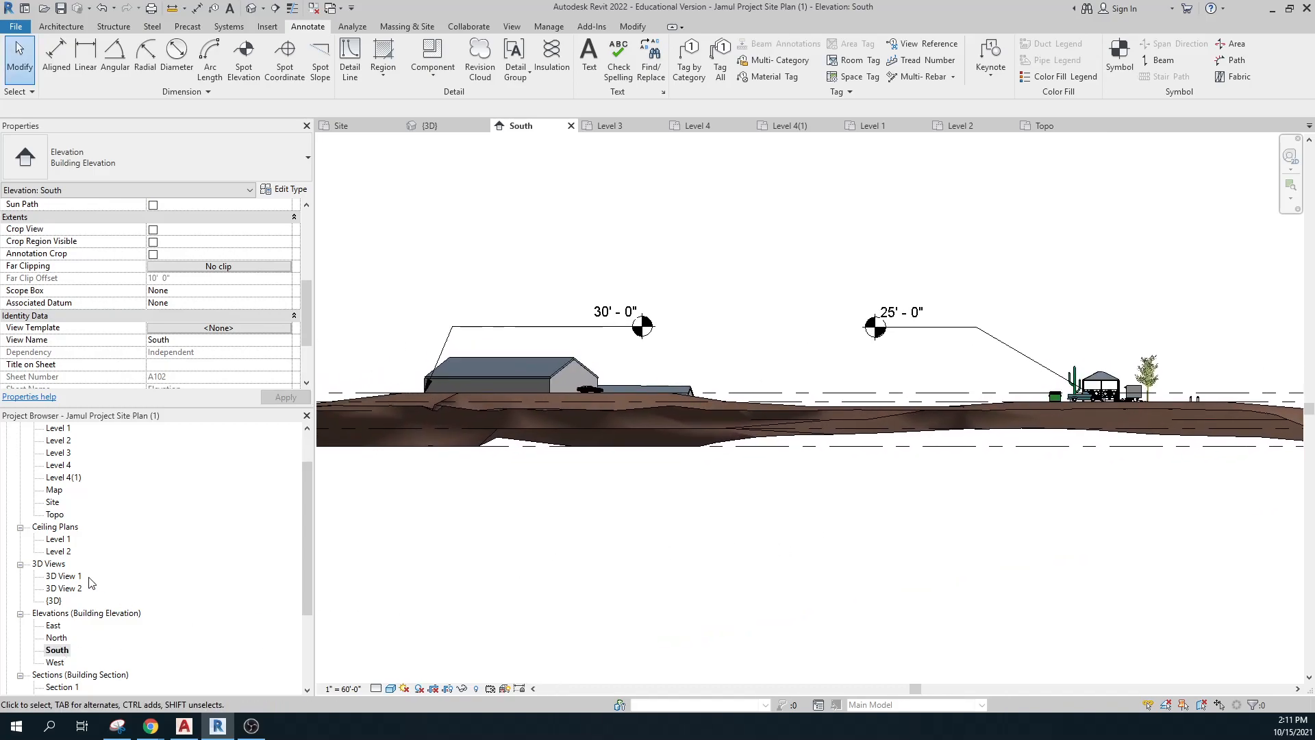
pyautogui.doubleClick(61, 453)
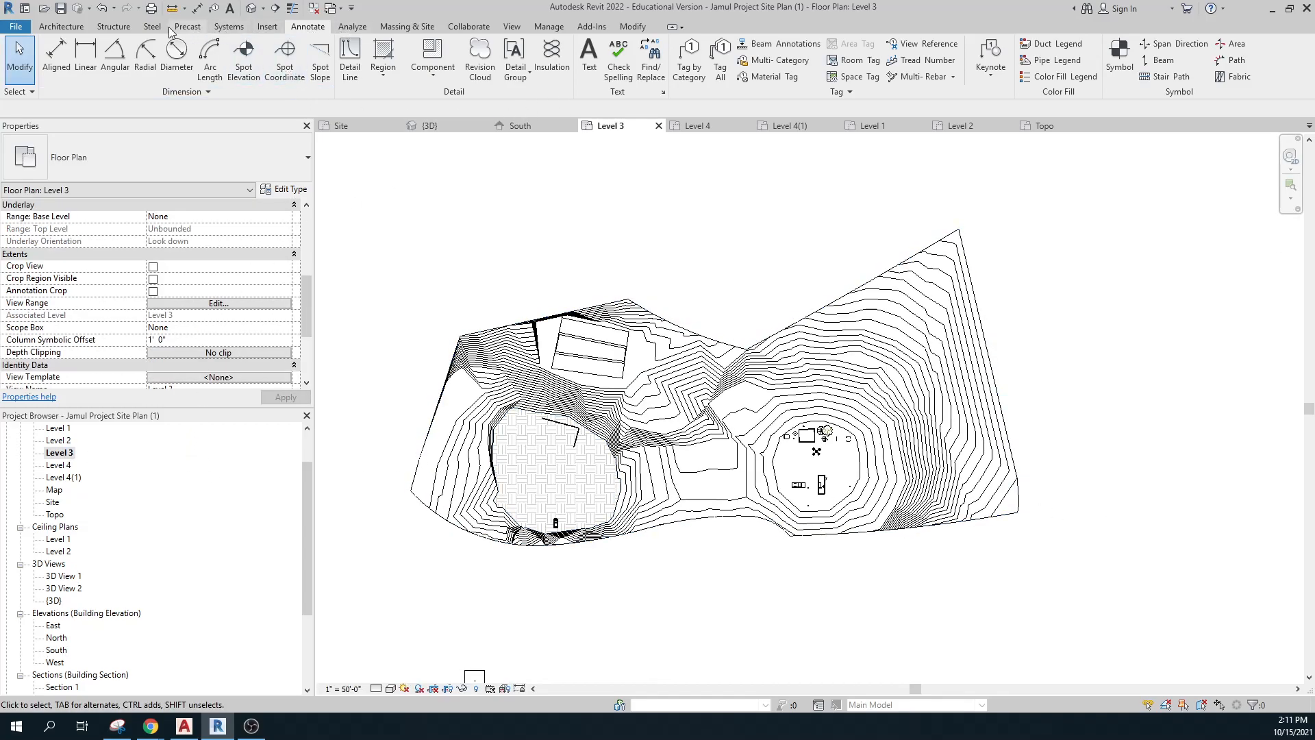
pyautogui.click(512, 27)
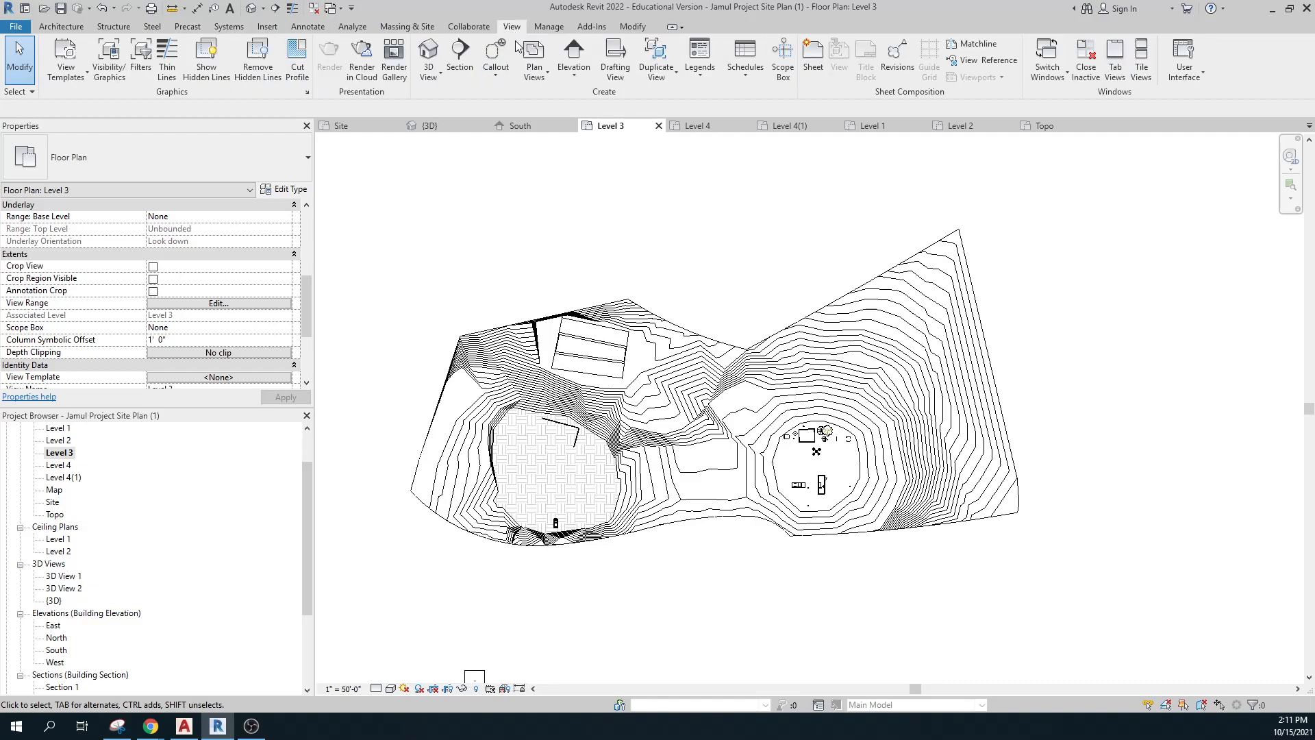
# Draw a new section across the site from east to west and extend its view depth.
pyautogui.click(455, 54)
pyautogui.click(1058, 437)
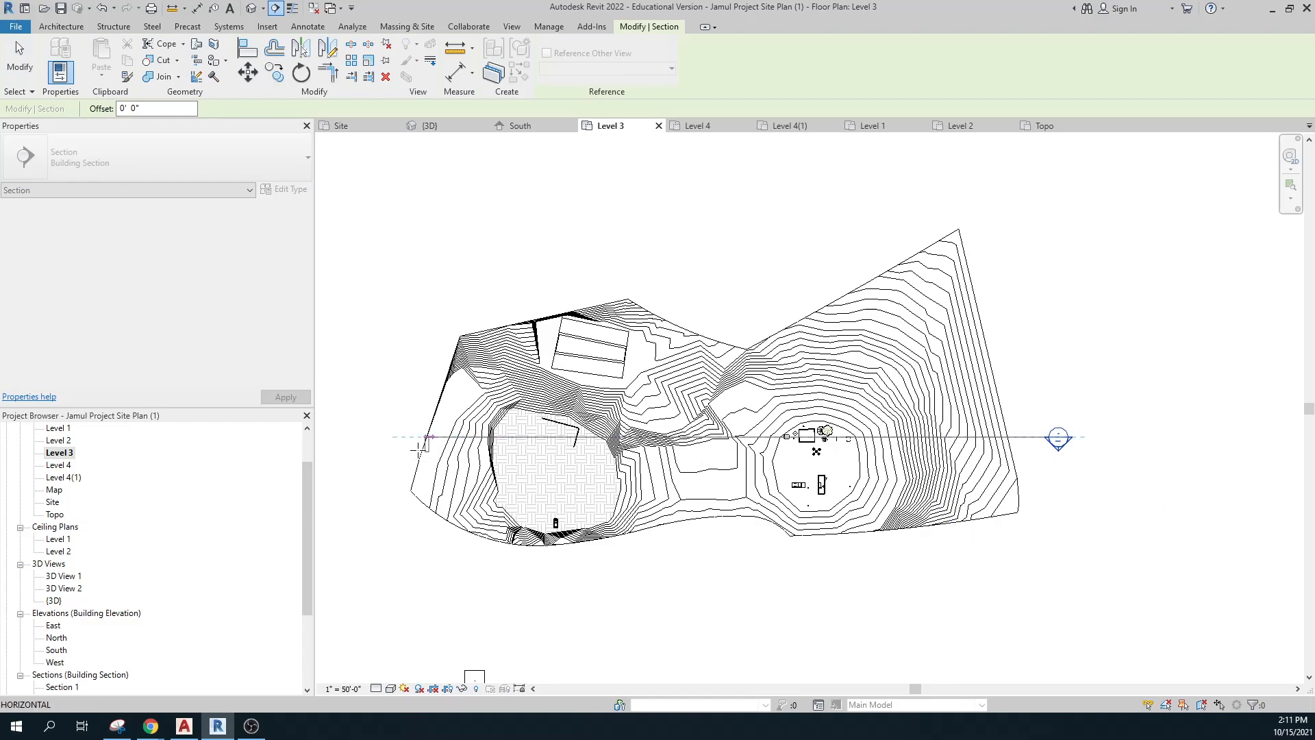
pyautogui.click(388, 471)
pyautogui.moveTo(720, 508); pyautogui.dragTo(721, 456)
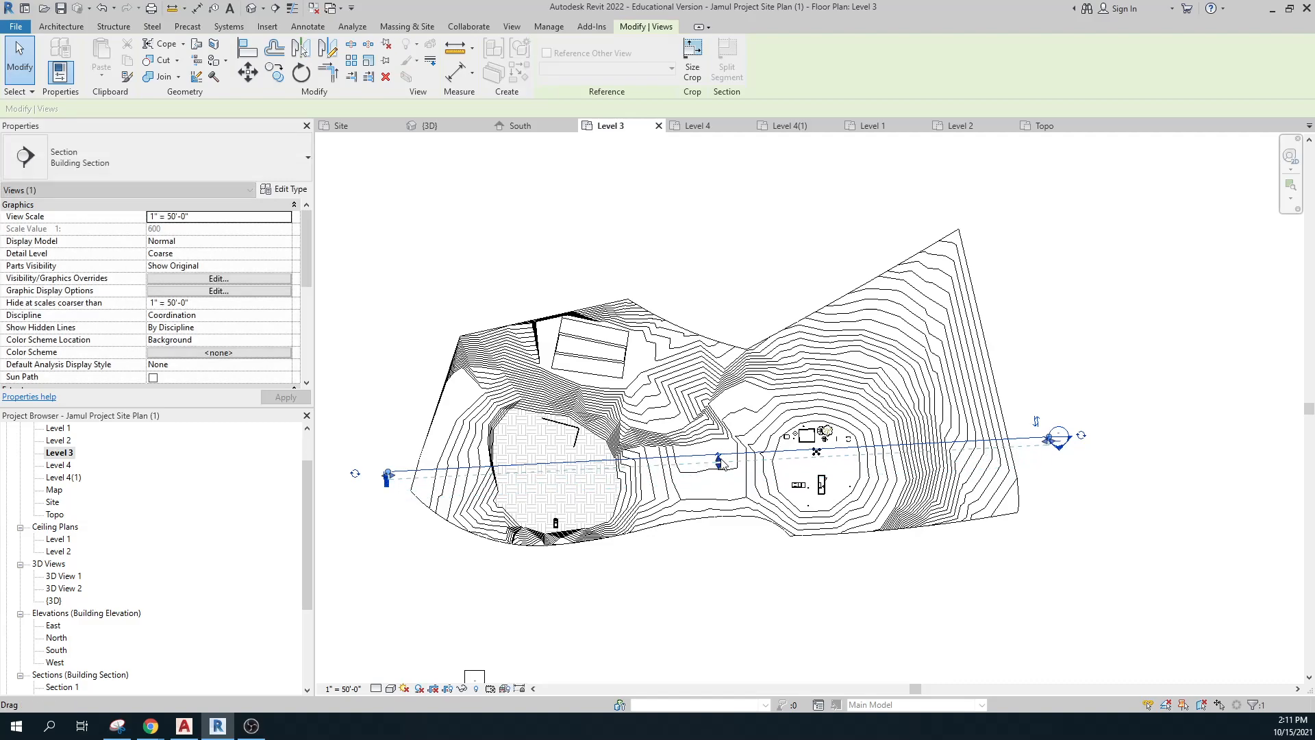
pyautogui.press('Escape')
# Open Section 3 and stretch its crop region down to include the ground.
pyautogui.scroll(-4, 205, 548)
pyautogui.doubleClick(73, 663)
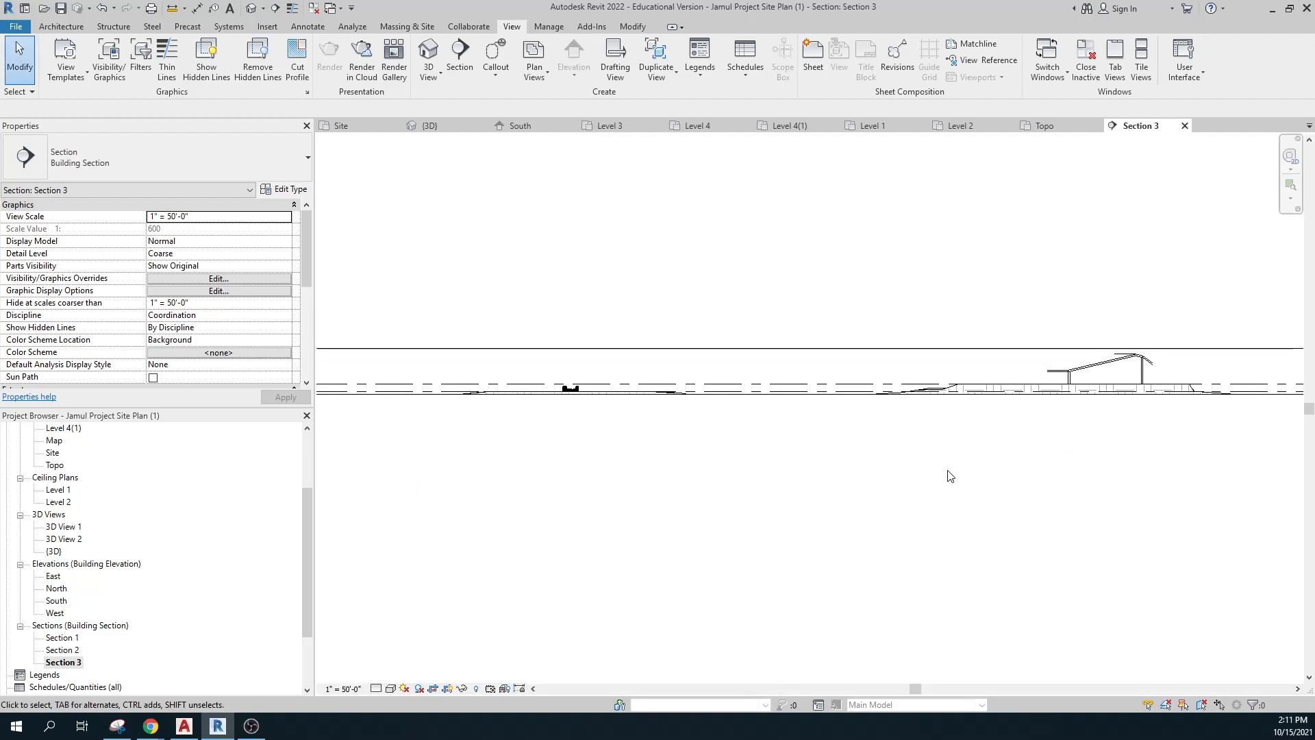
pyautogui.scroll(-1, 951, 476)
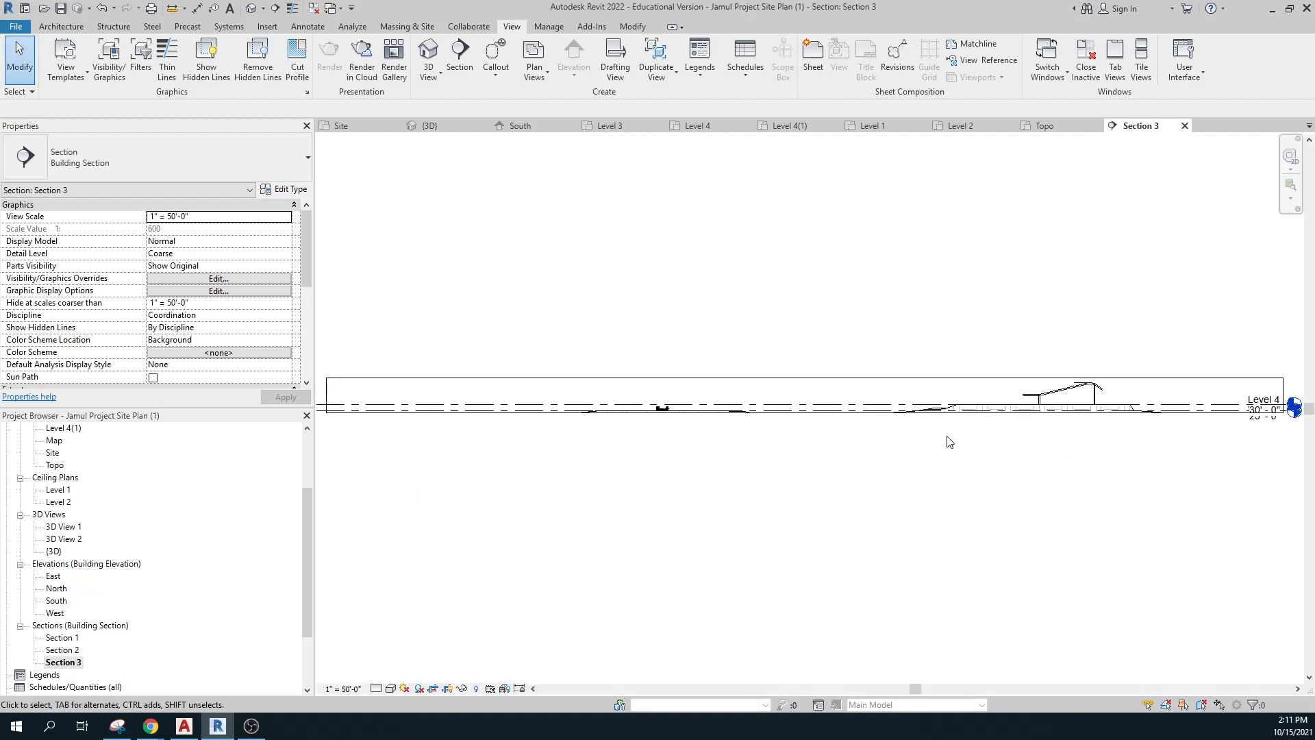
pyautogui.click(927, 414)
pyautogui.moveTo(805, 412); pyautogui.dragTo(805, 494)
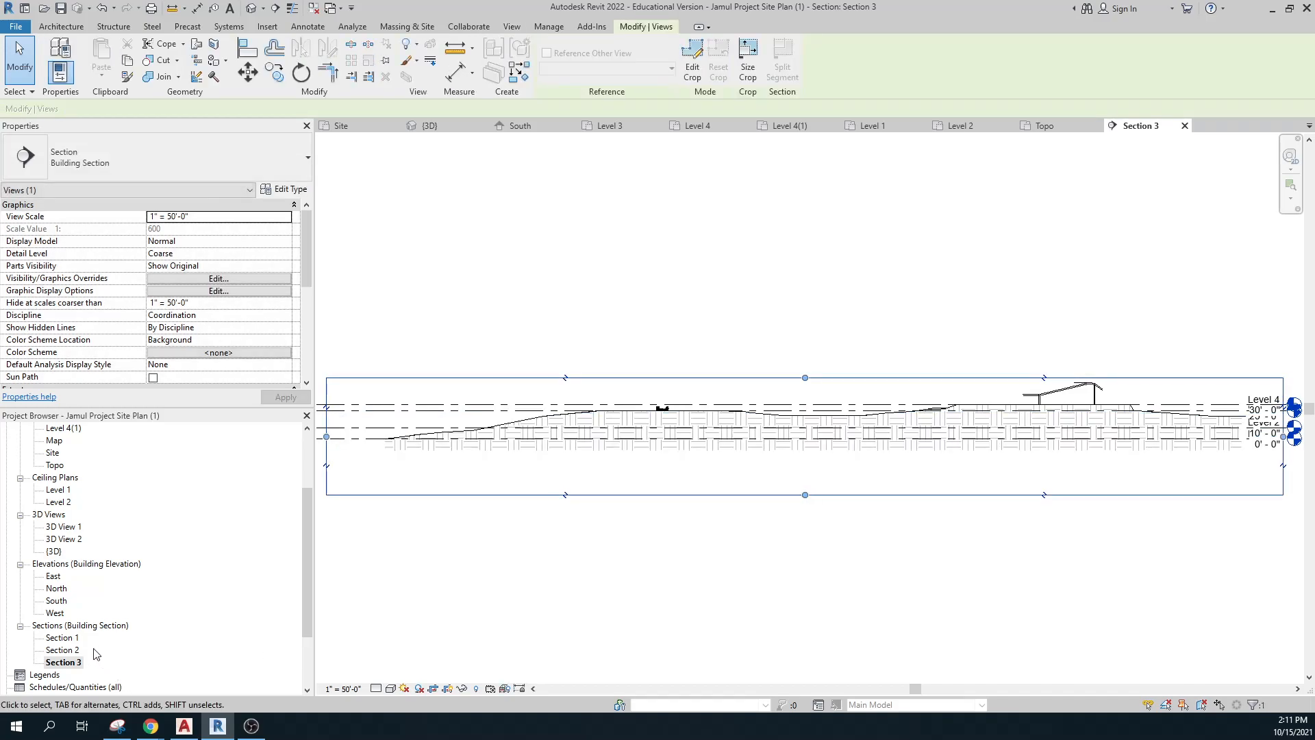
# On the Level 4 plan, flip Section 3 to look the other way and adjust its cut line.
pyautogui.doubleClick(65, 428)
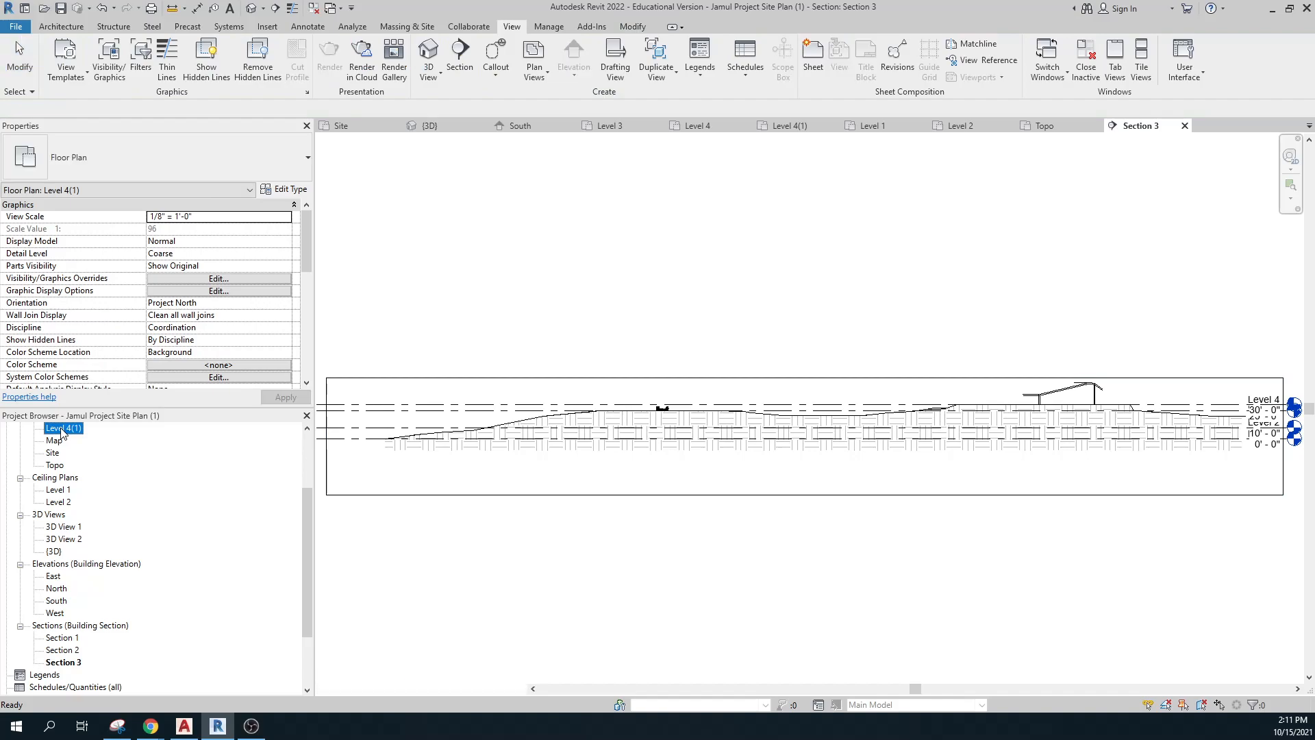
pyautogui.scroll(2, 144, 479)
pyautogui.click(65, 466)
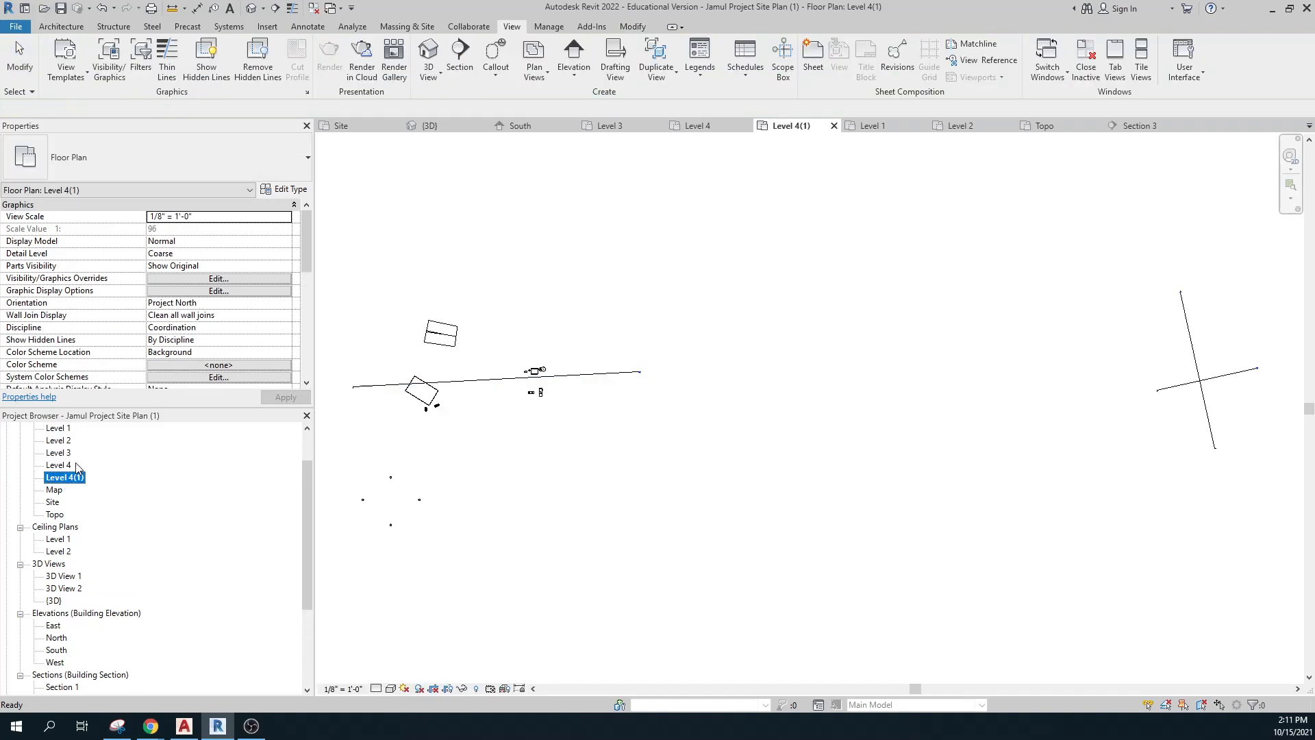
pyautogui.doubleClick(64, 466)
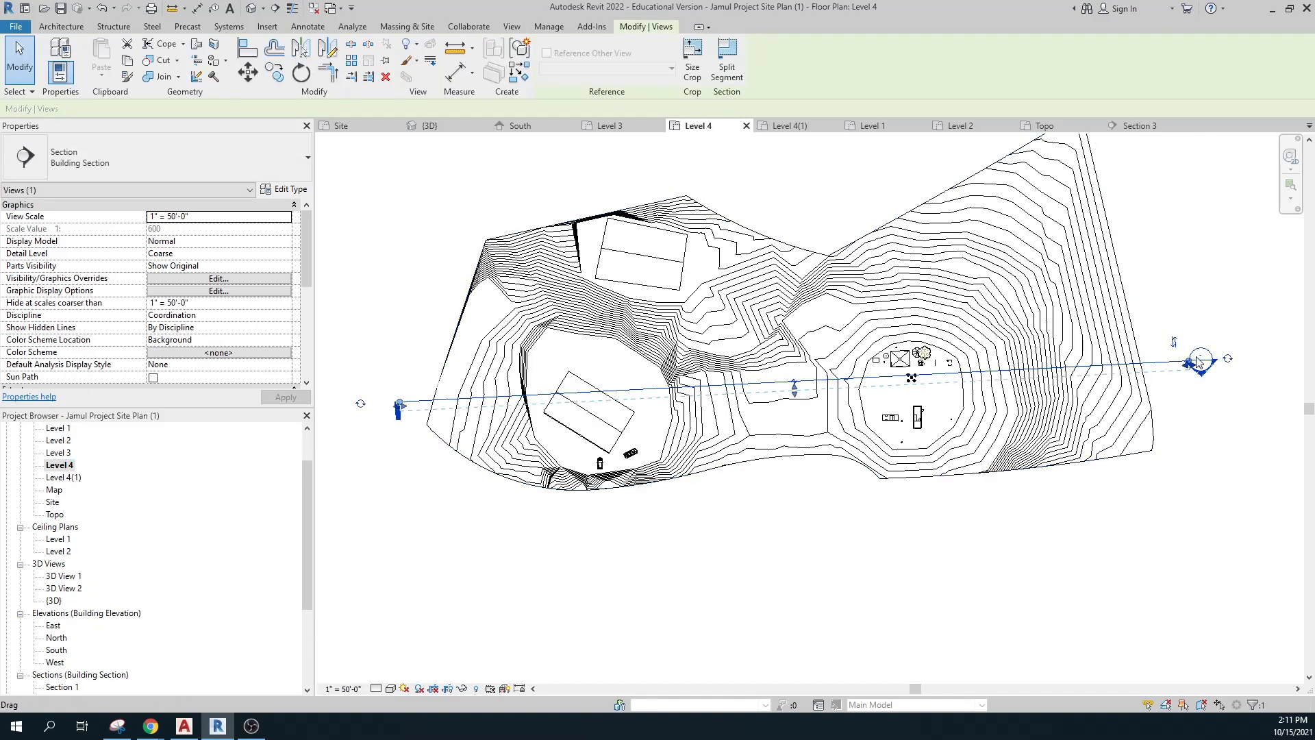
pyautogui.click(1176, 344)
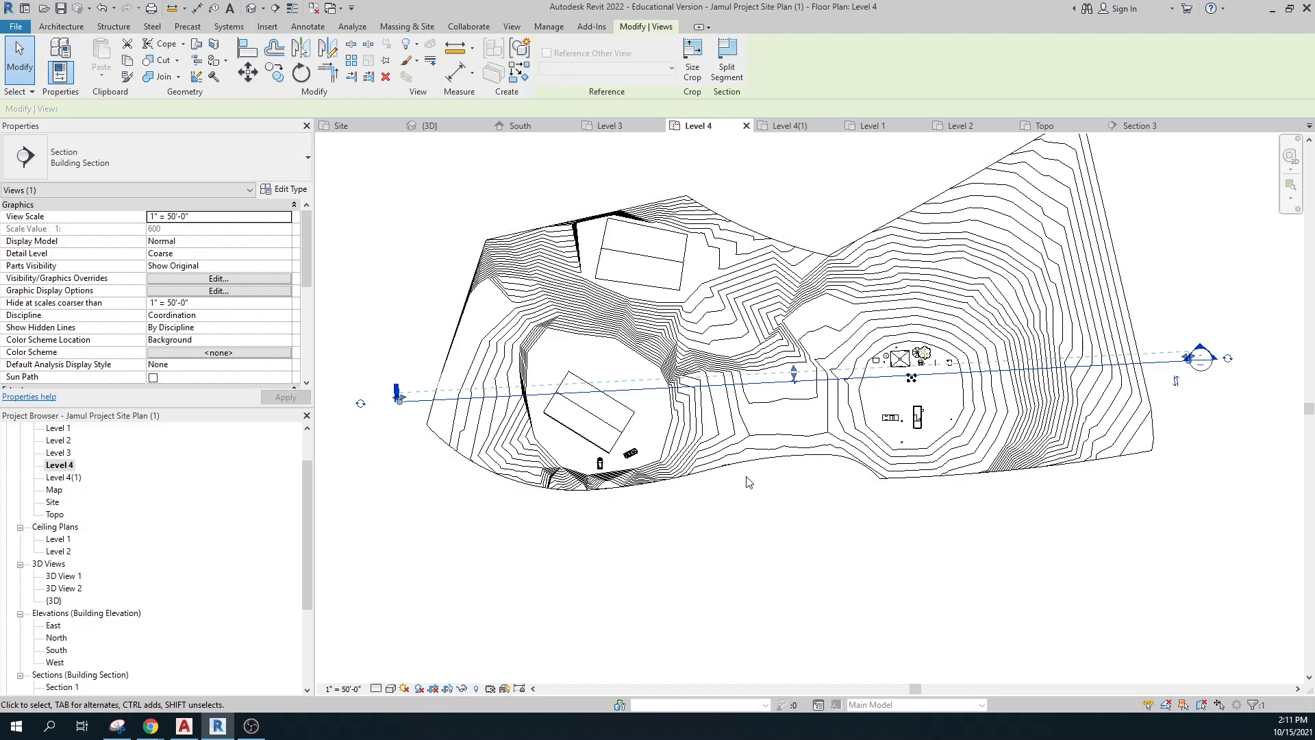
pyautogui.scroll(1, 767, 431)
pyautogui.scroll(2, 766, 429)
pyautogui.moveTo(810, 352); pyautogui.dragTo(810, 353)
pyautogui.scroll(-1, 83, 616)
pyautogui.scroll(-1, 83, 615)
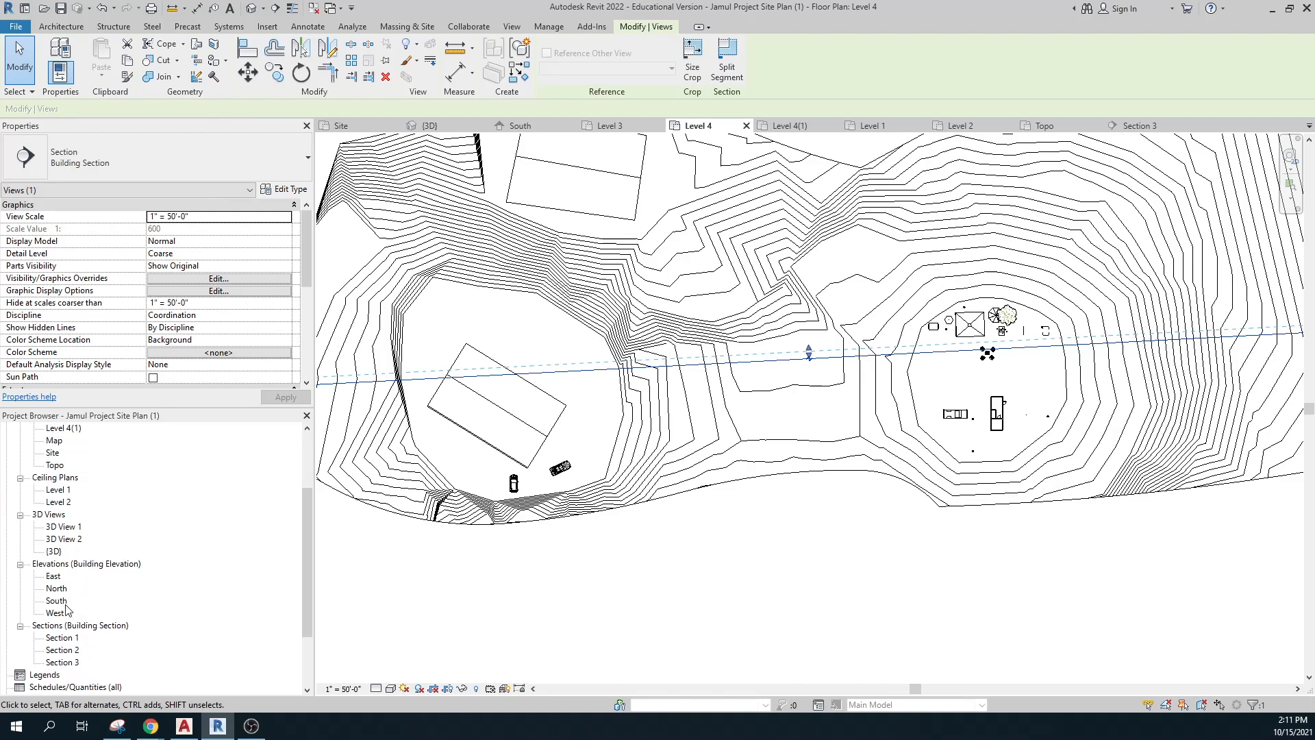
pyautogui.doubleClick(72, 662)
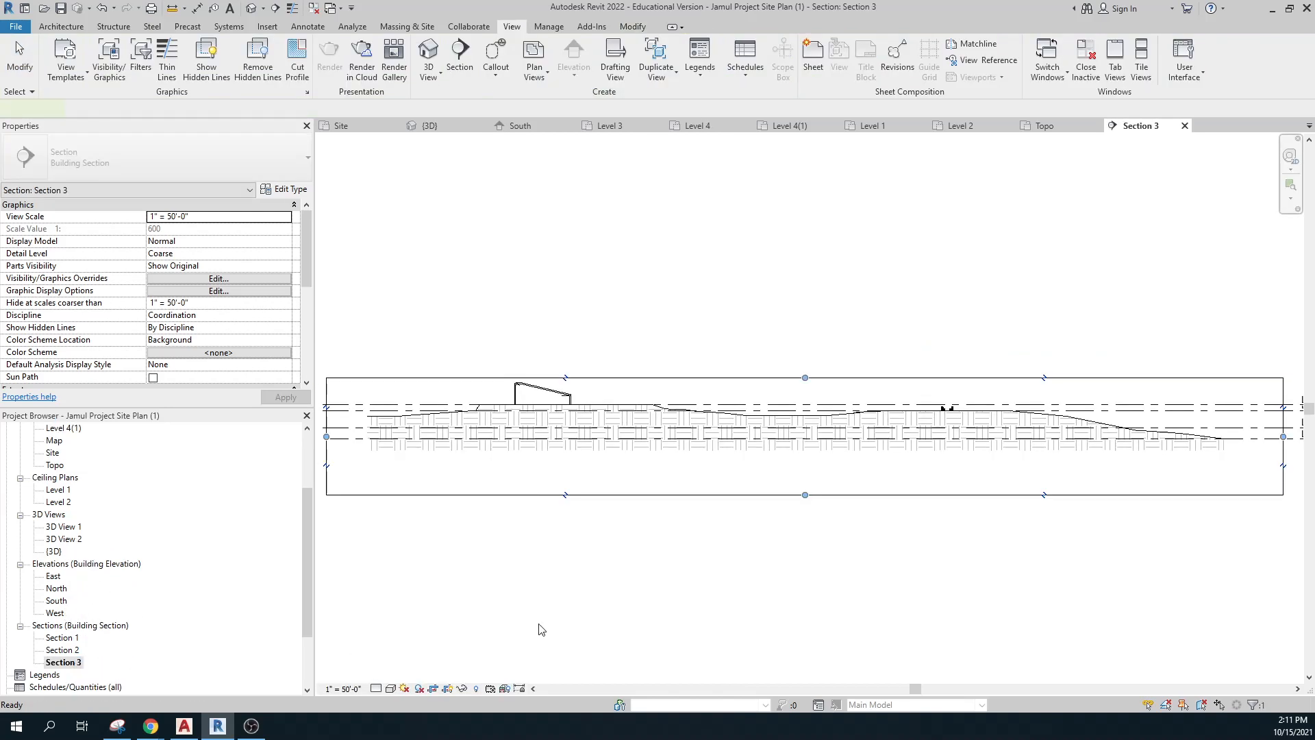
pyautogui.scroll(2, 907, 449)
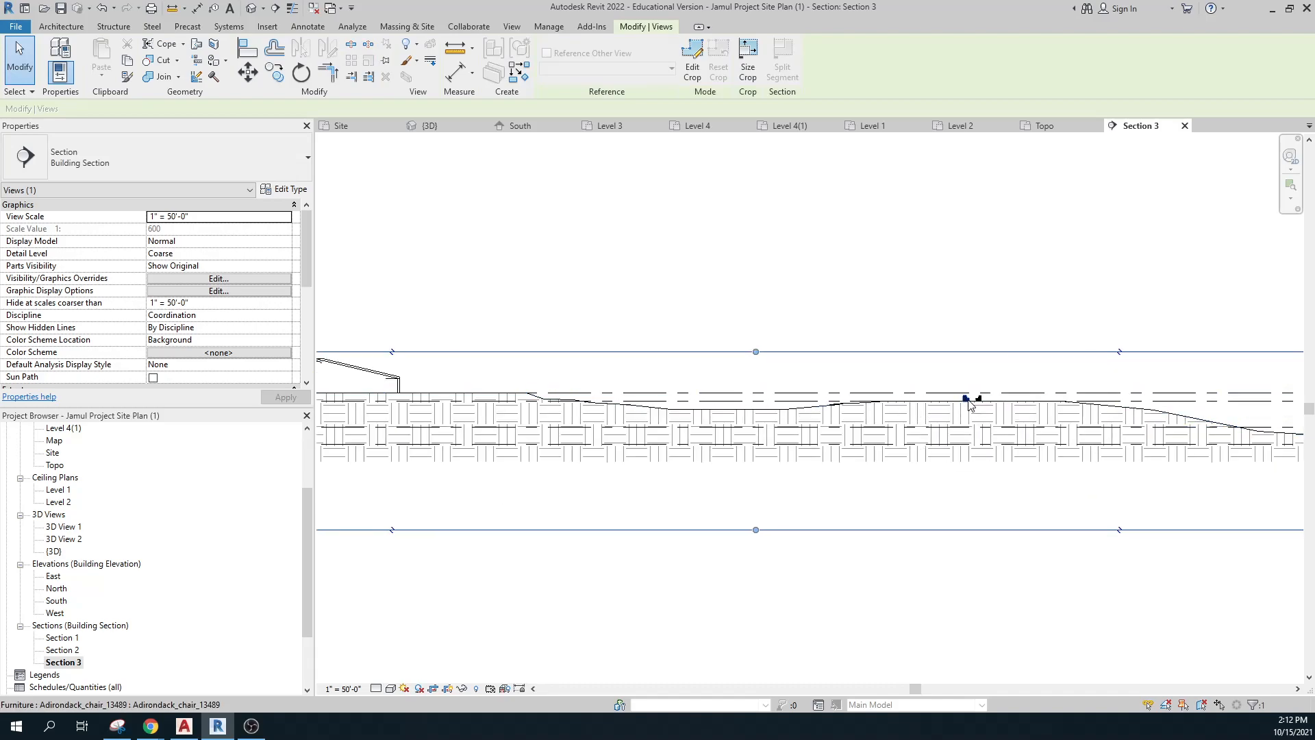
pyautogui.scroll(-2, 970, 403)
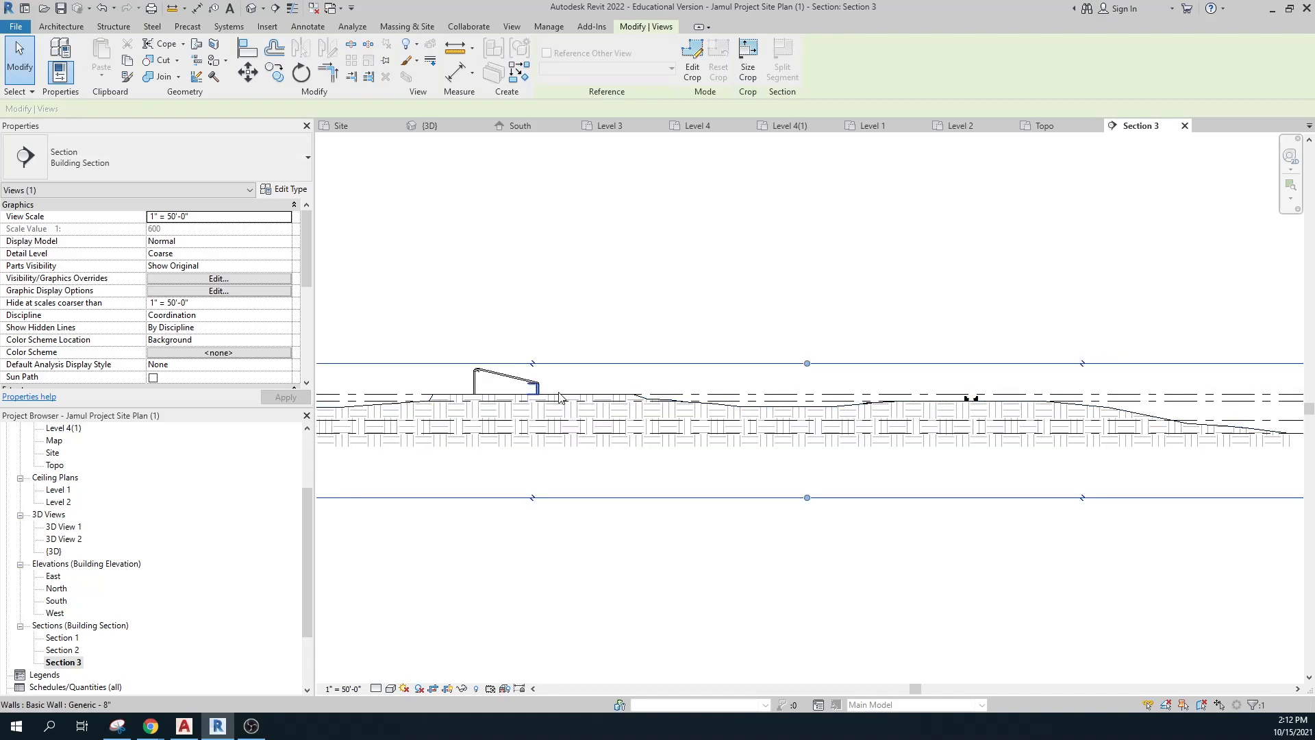
pyautogui.press('ctrl')
pyautogui.press('ctrl')
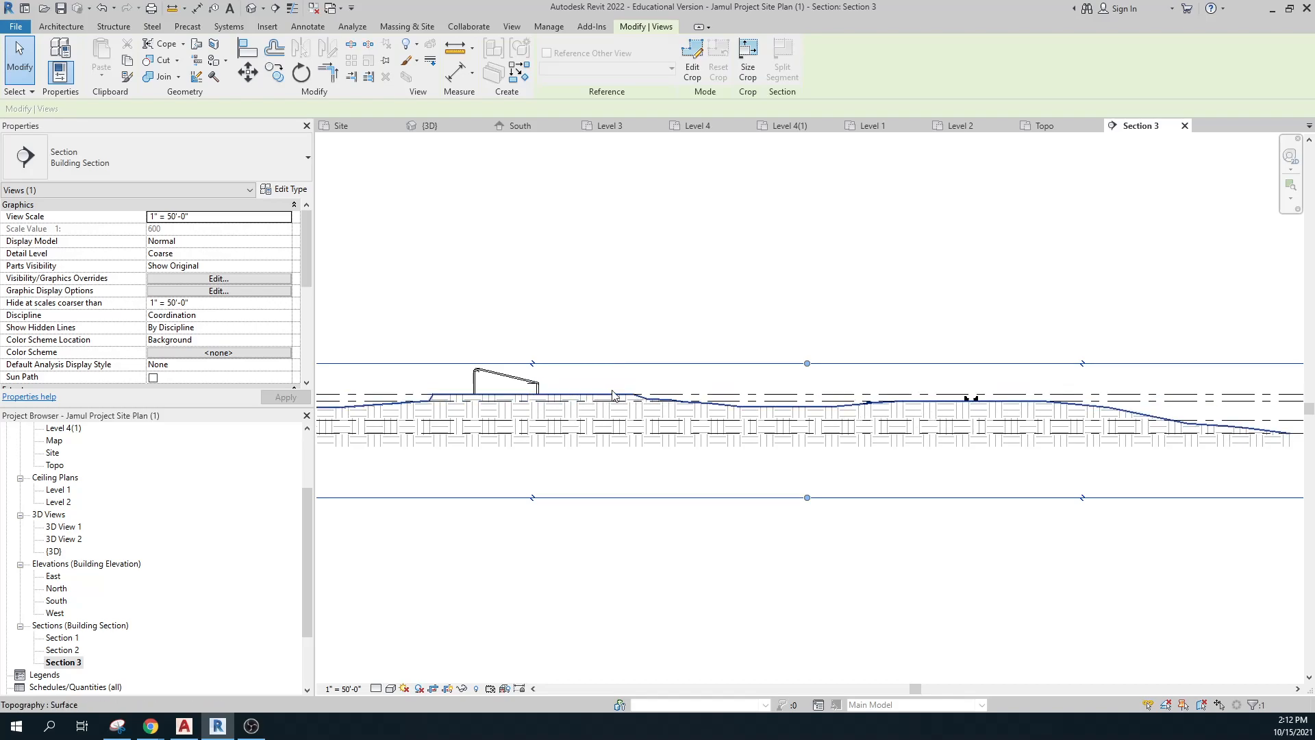
pyautogui.scroll(-1, 790, 427)
pyautogui.moveTo(791, 442); pyautogui.dragTo(852, 470, button='middle')
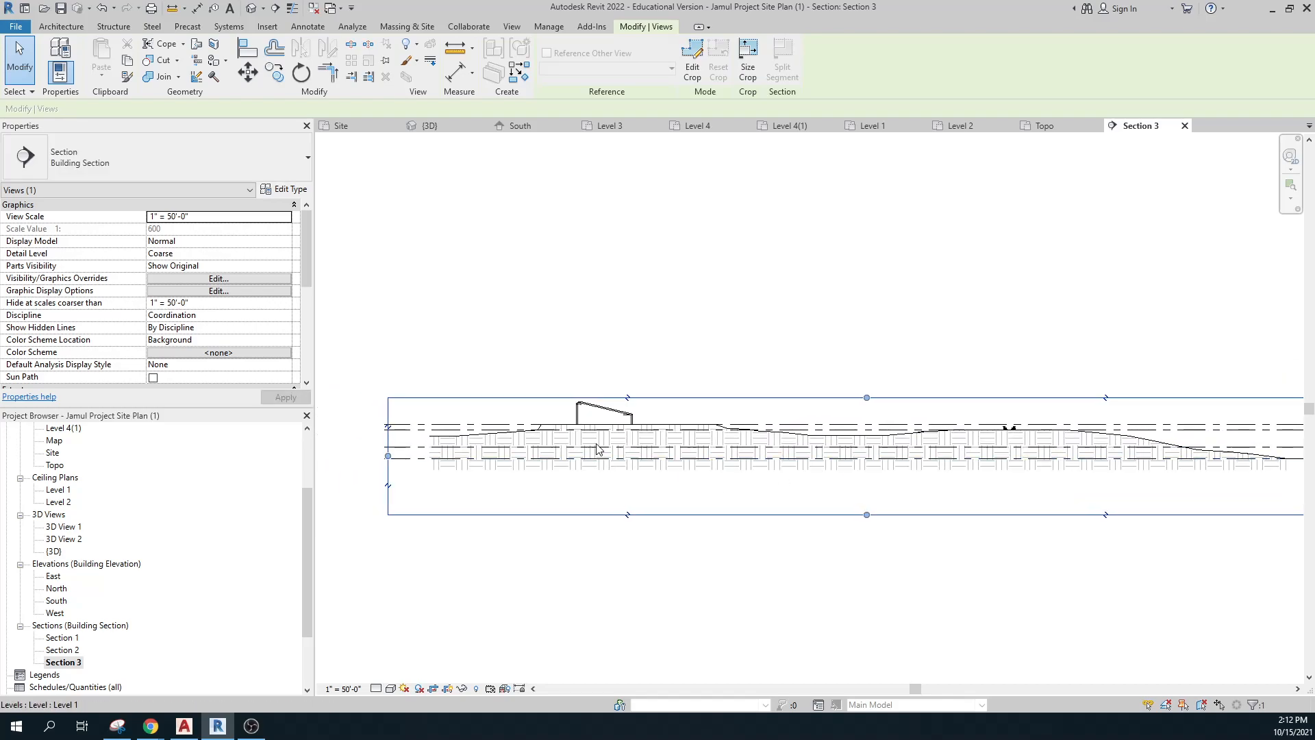
pyautogui.click(697, 428)
# Override the topography's graphics in this view with a black surface pattern foreground.
pyautogui.rightClick(696, 424)
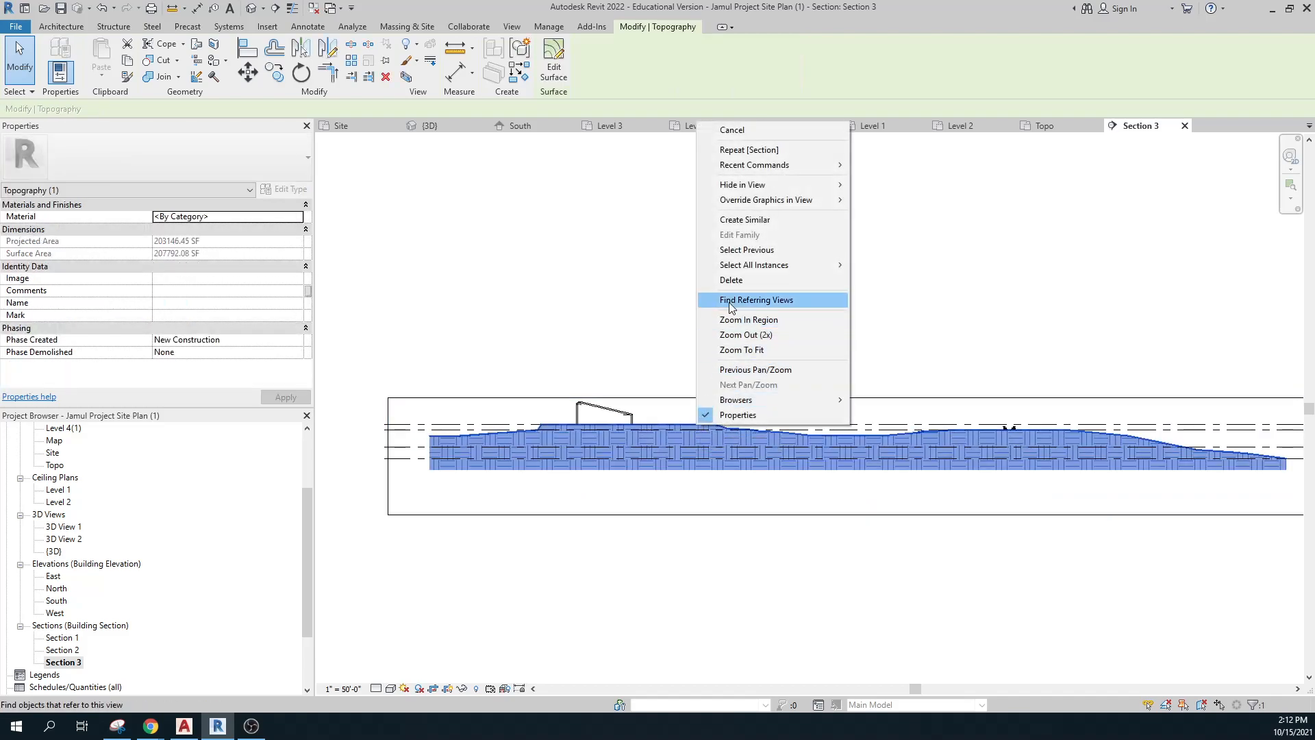
pyautogui.moveTo(784, 199)
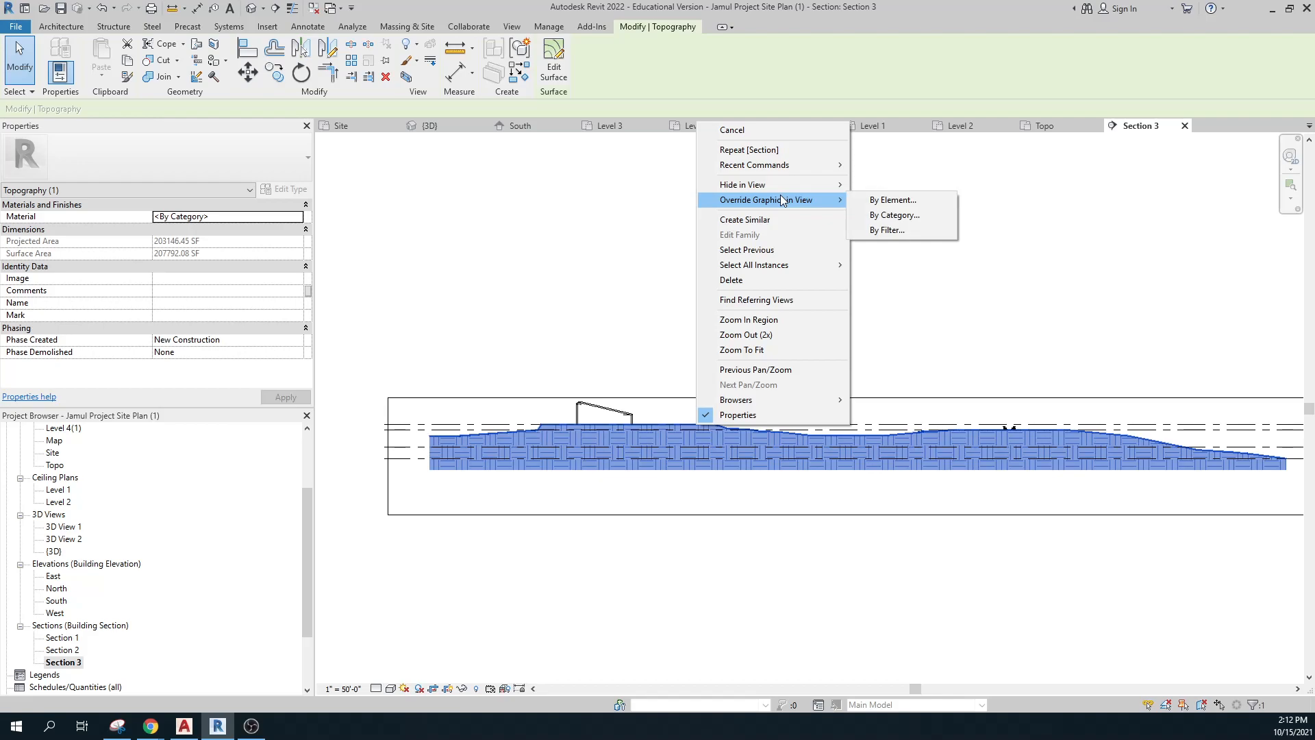
pyautogui.click(865, 200)
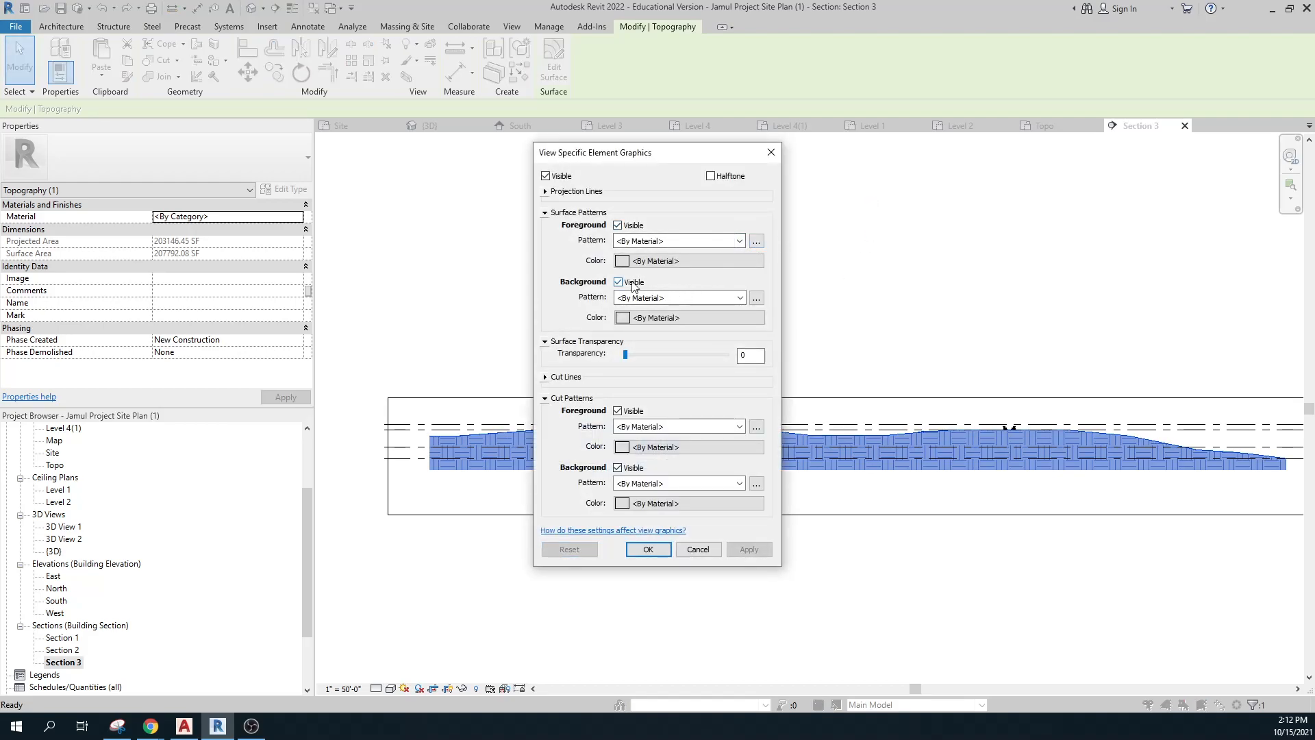
pyautogui.click(623, 261)
pyautogui.click(514, 371)
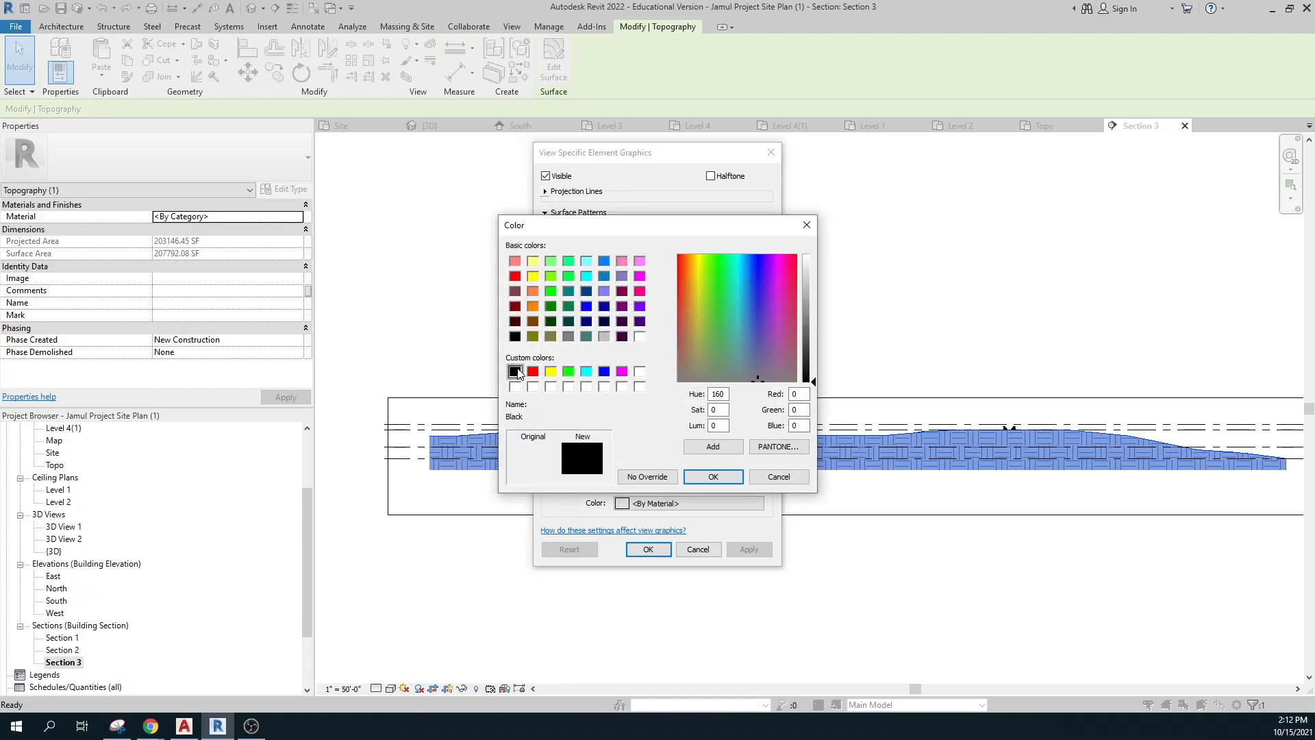
pyautogui.click(713, 477)
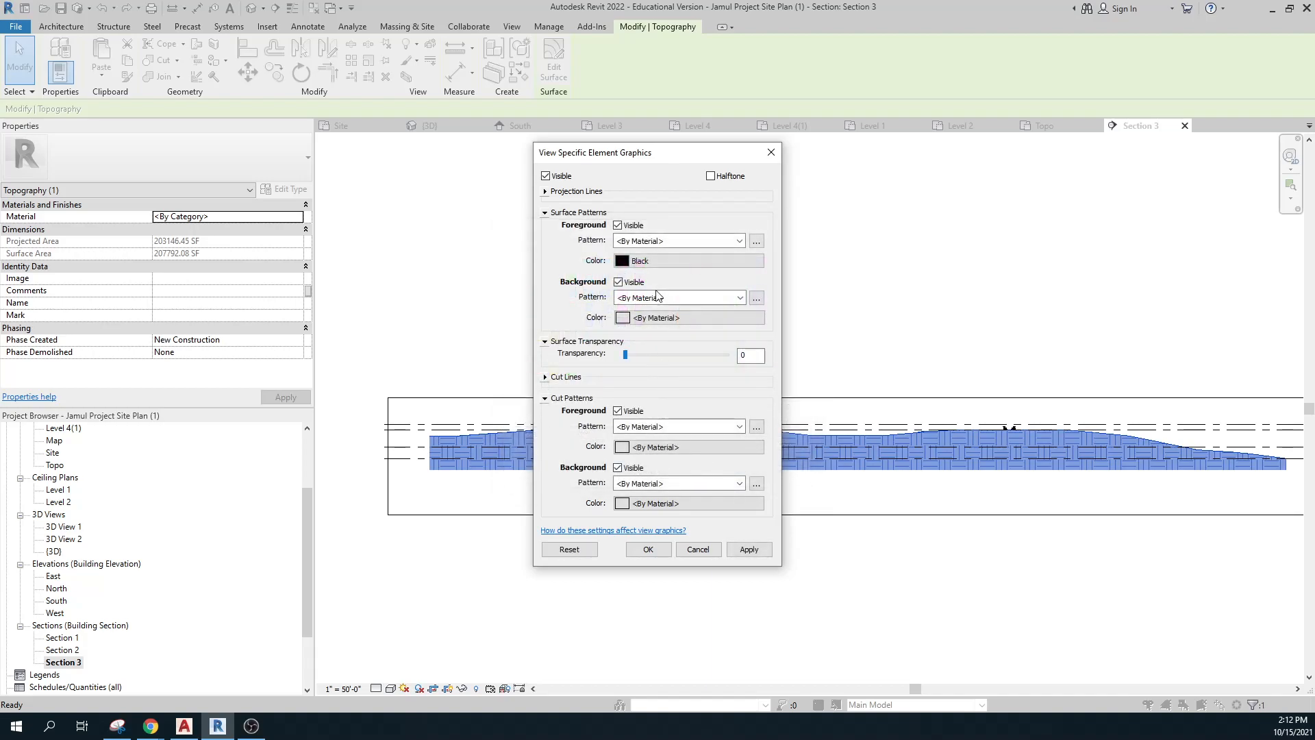
# Give the topography's projection lines a near-black colour and weight 8, and apply.
pyautogui.click(544, 192)
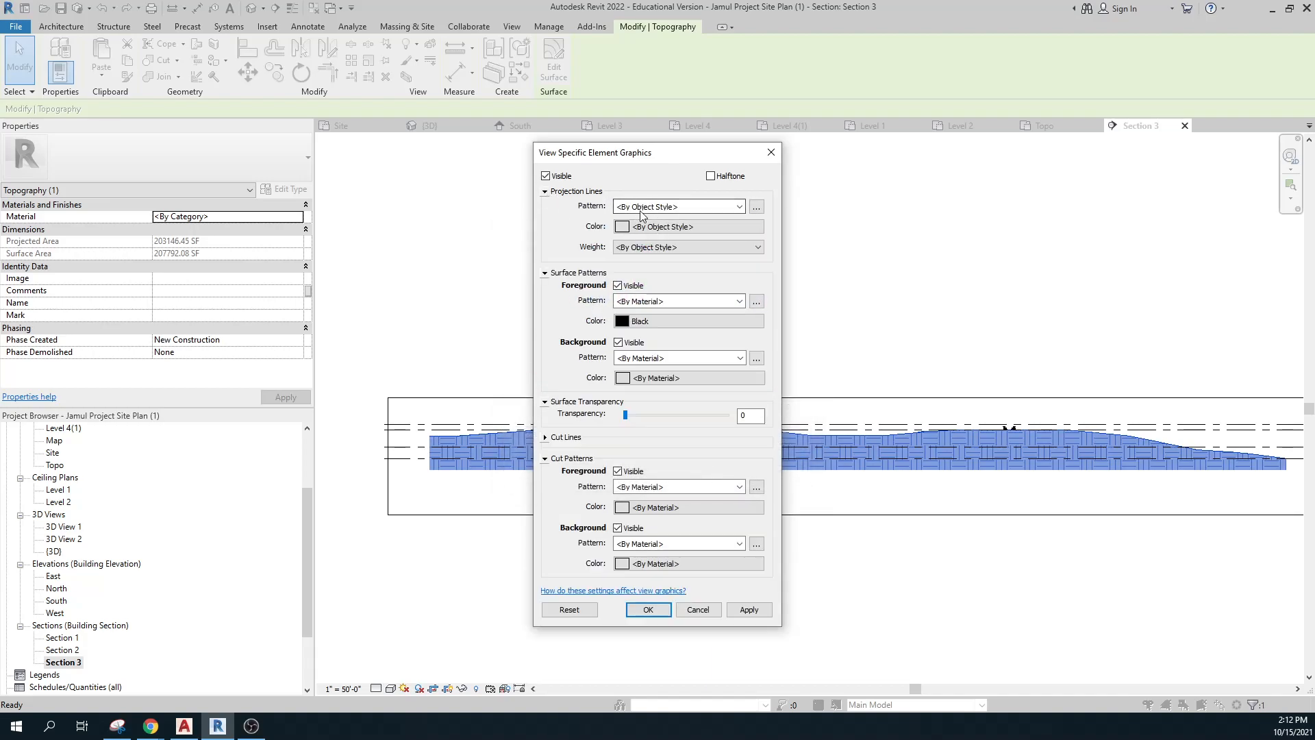
pyautogui.click(625, 228)
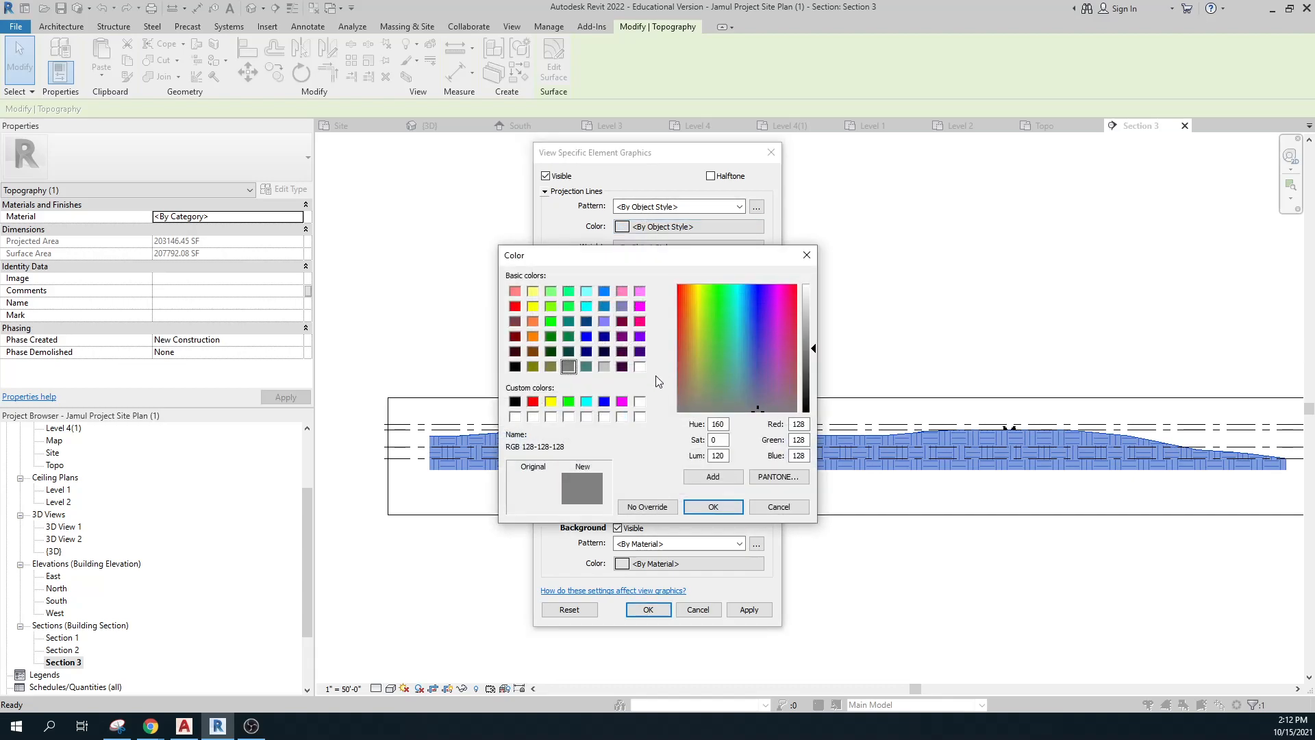
pyautogui.click(807, 407)
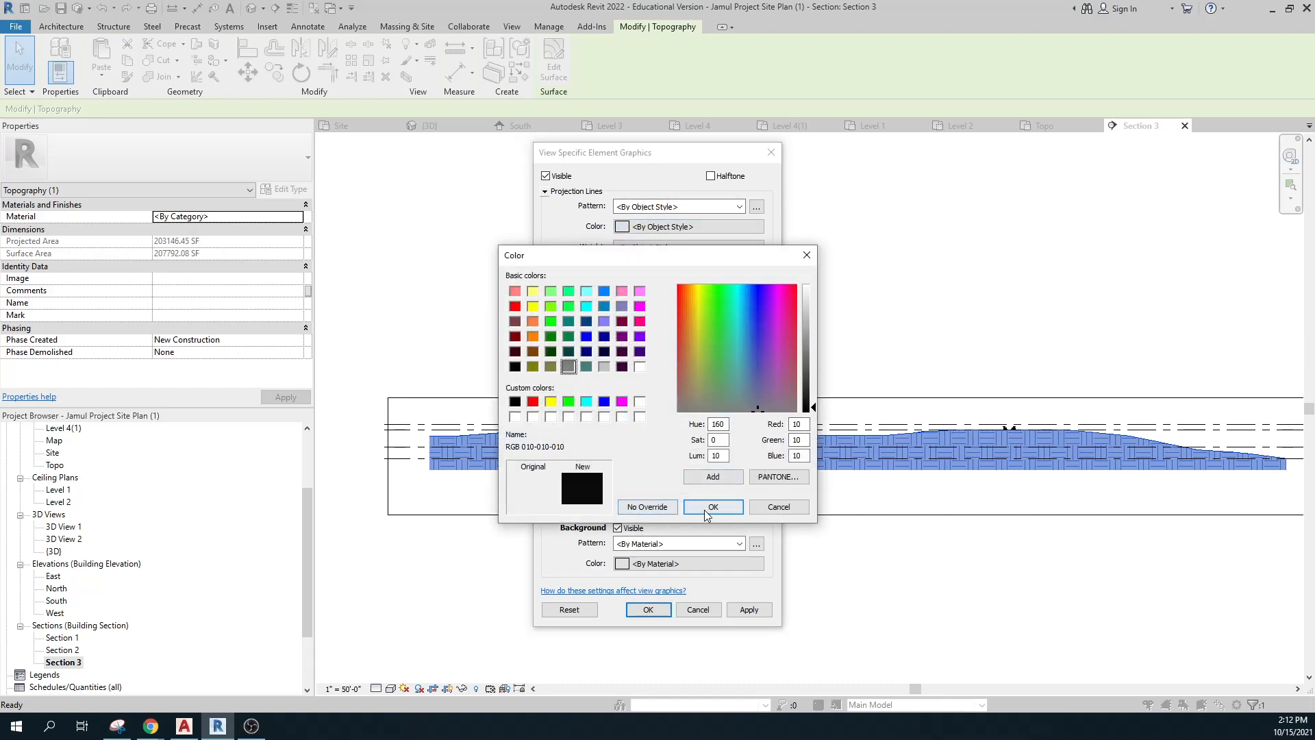
pyautogui.click(713, 506)
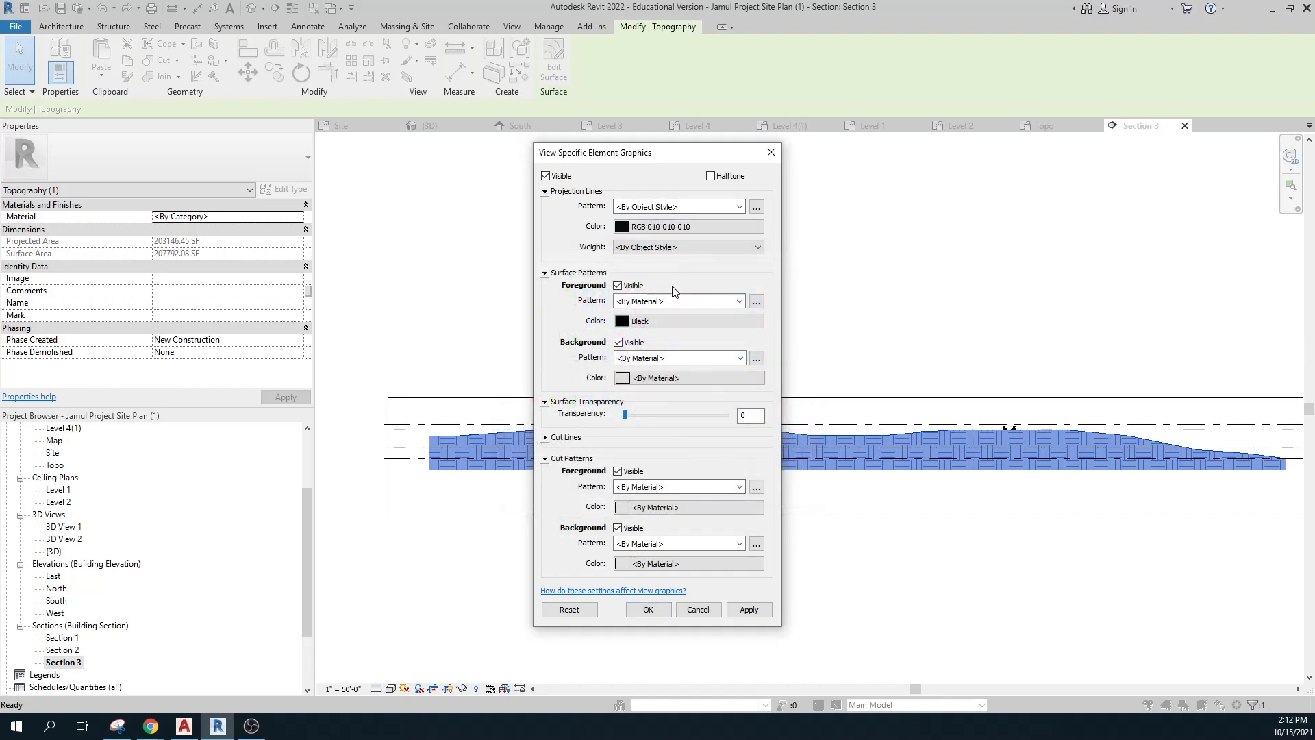
pyautogui.click(668, 248)
pyautogui.click(635, 332)
pyautogui.click(748, 610)
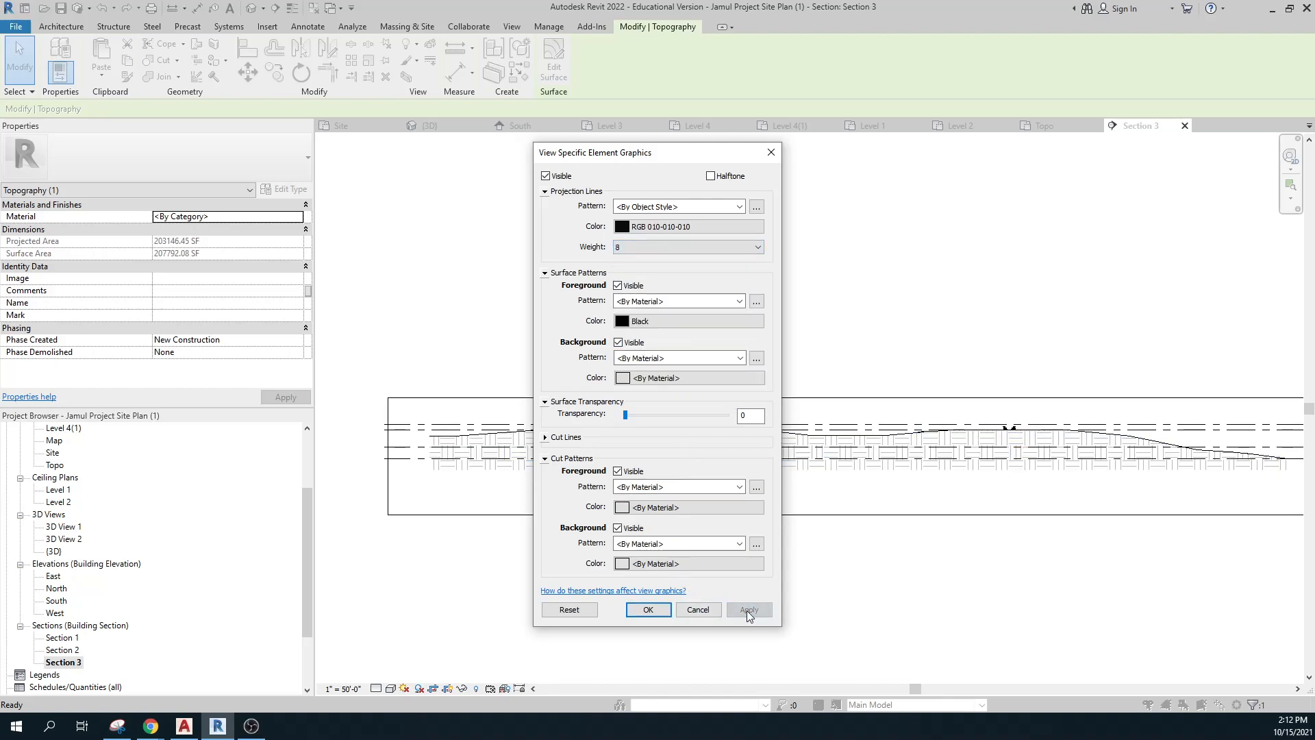
# Raise the topography's projection line weight to 13, confirm, and deselect it.
pyautogui.click(640, 247)
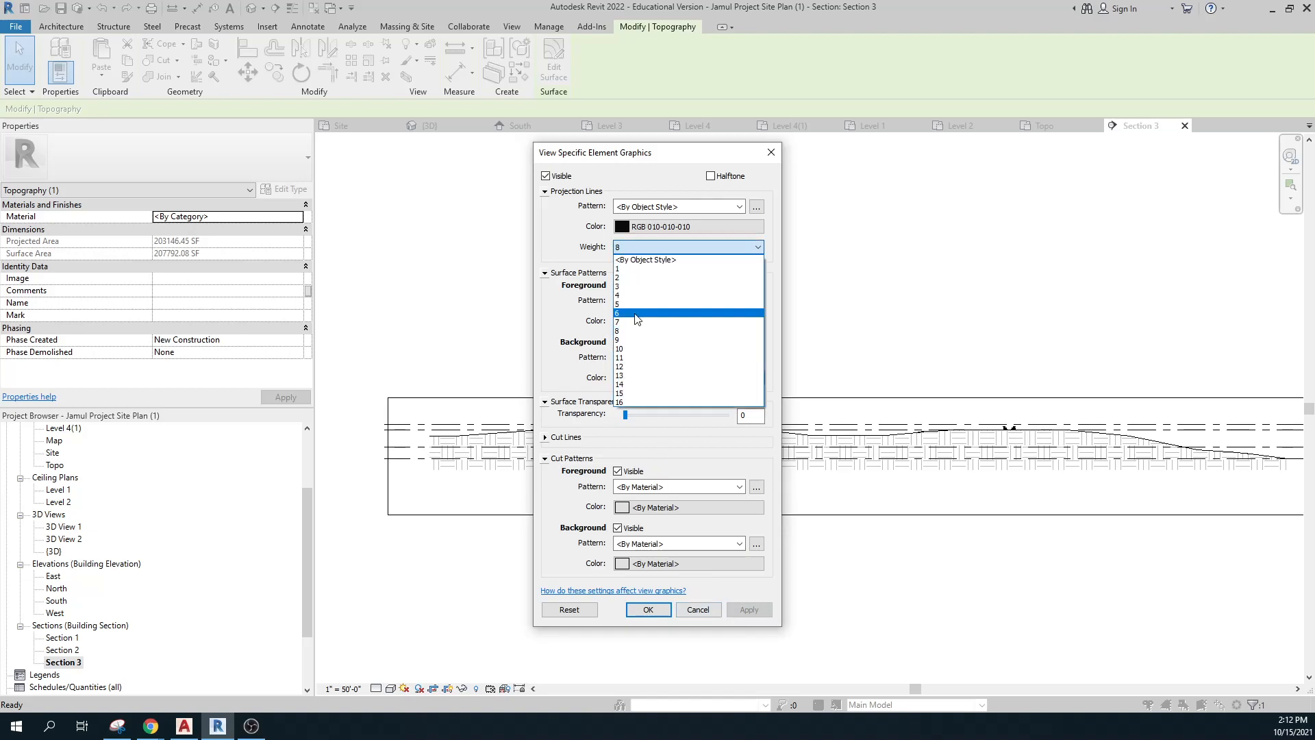
pyautogui.click(632, 375)
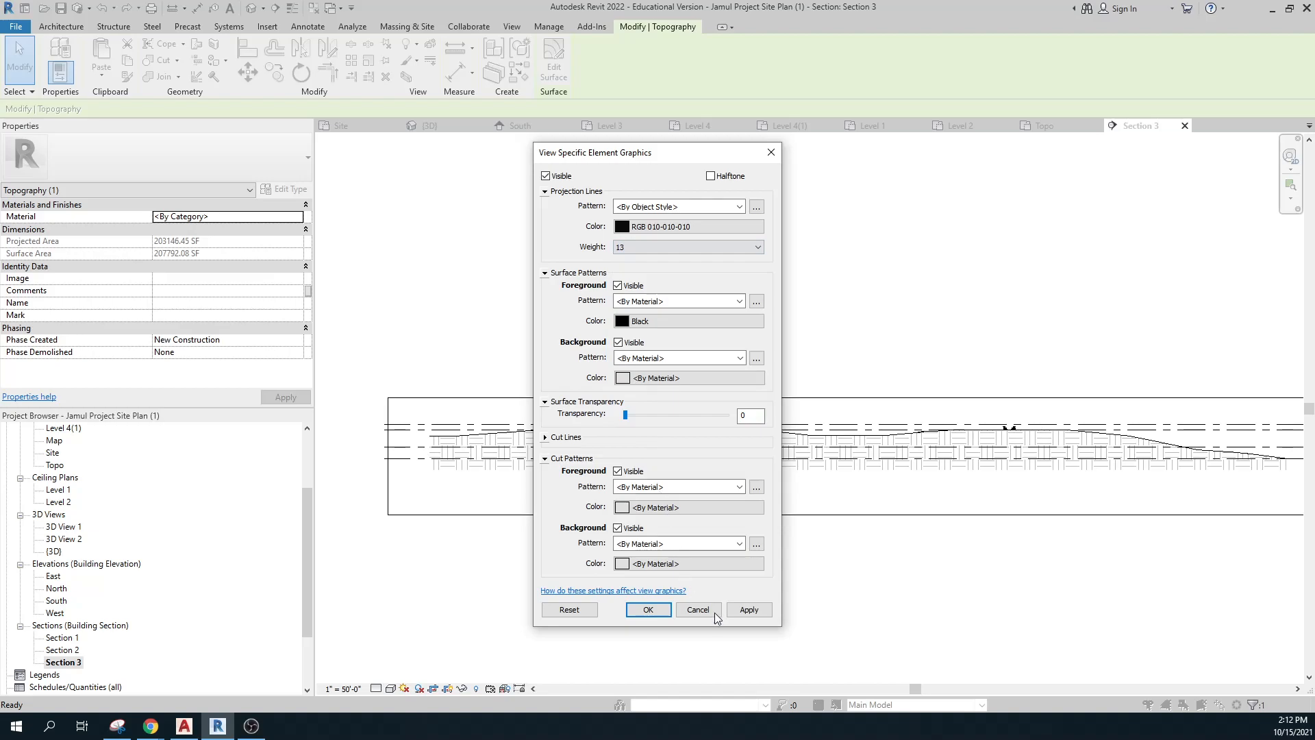
pyautogui.click(749, 610)
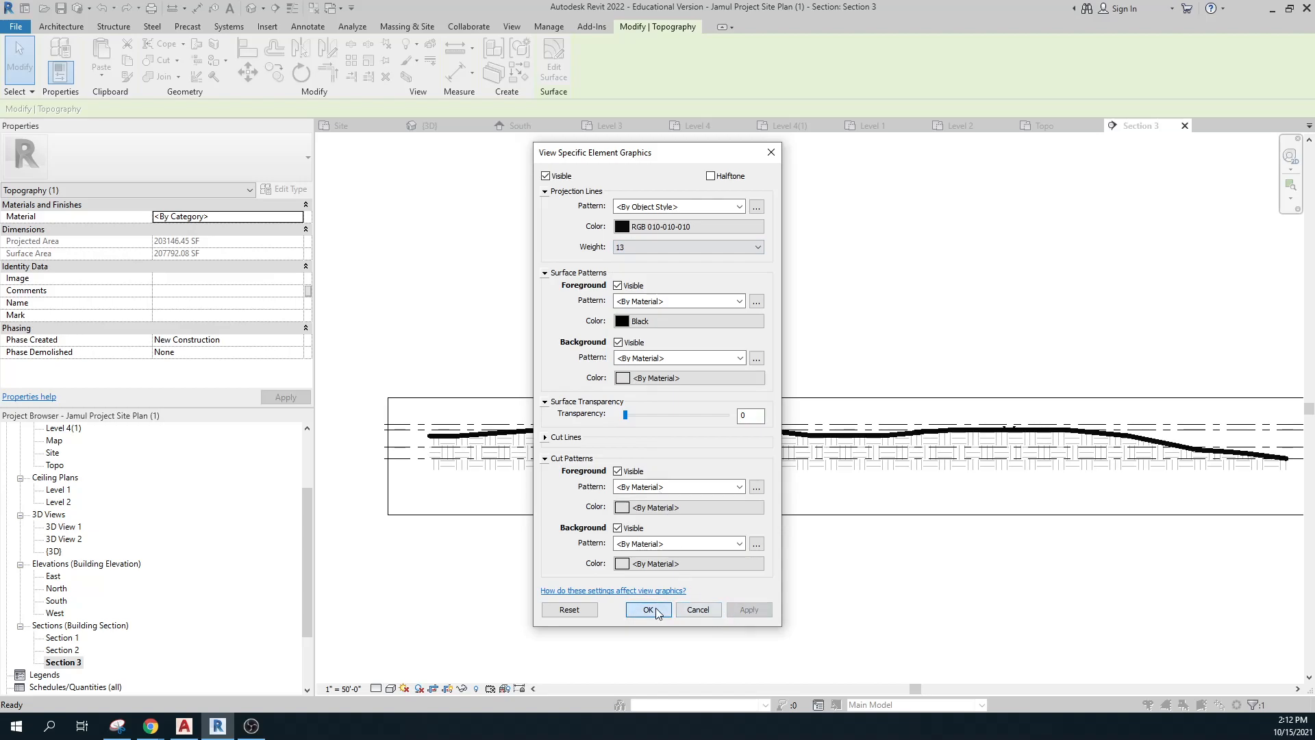
pyautogui.click(648, 609)
pyautogui.click(885, 636)
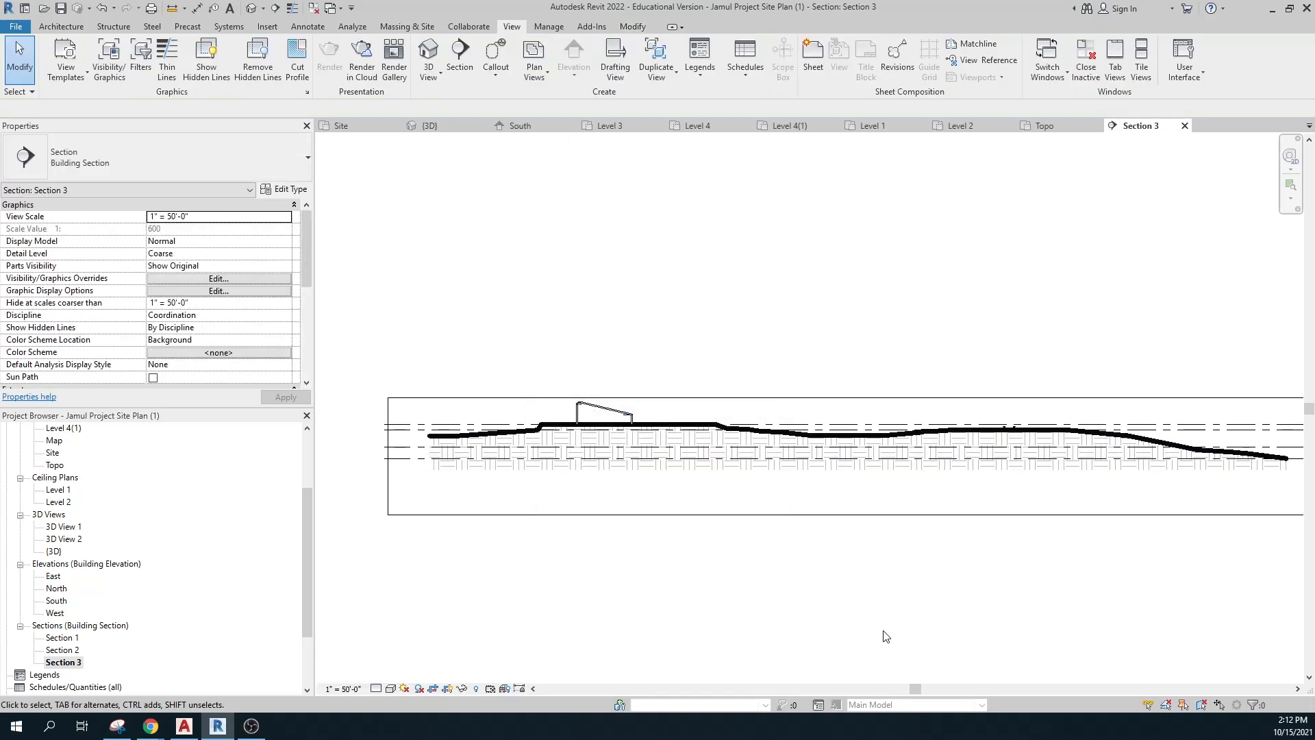
pyautogui.moveTo(902, 529); pyautogui.dragTo(864, 562, button='middle')
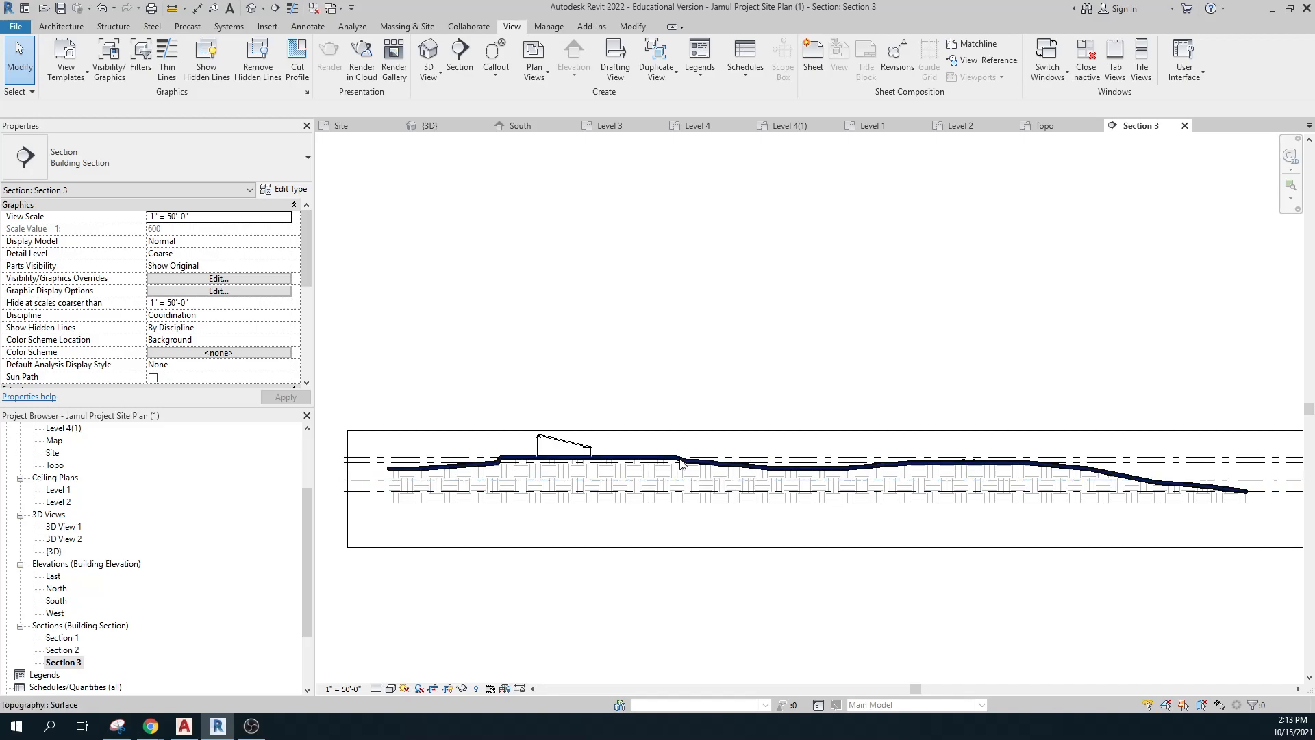
pyautogui.scroll(5, 584, 450)
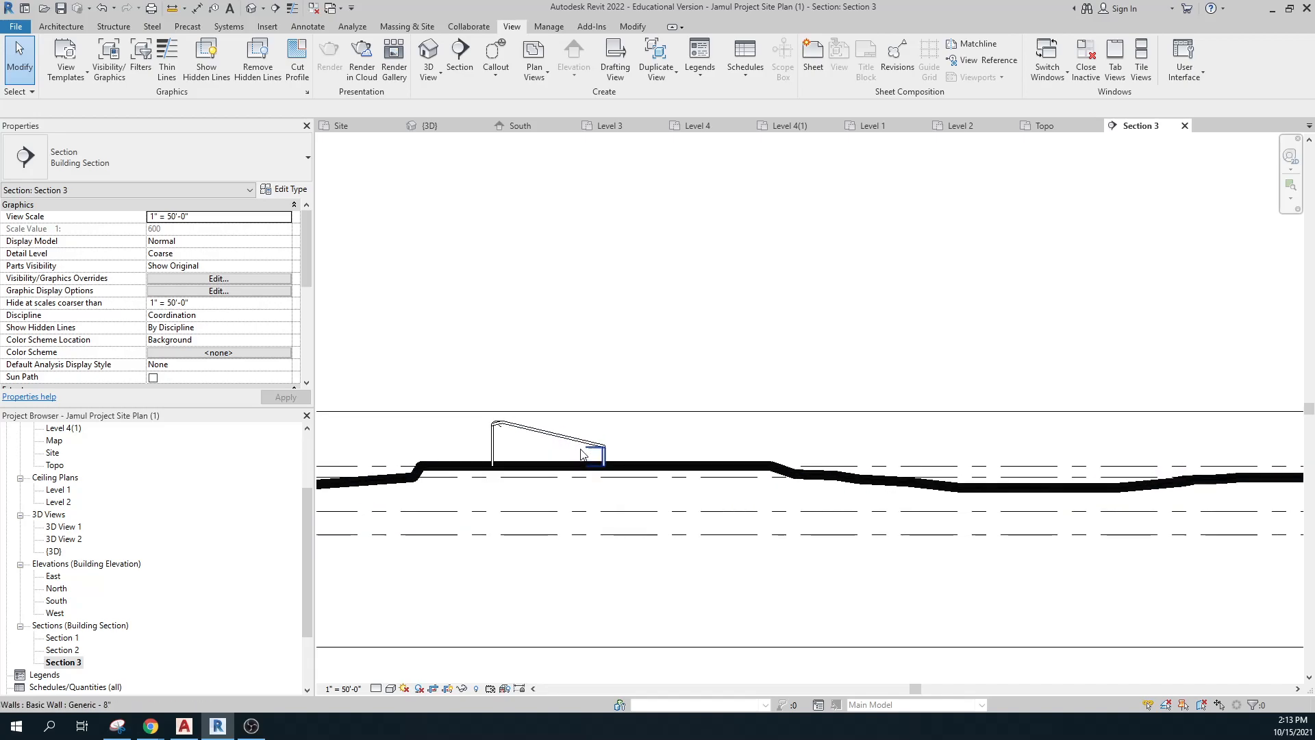
pyautogui.click(591, 439)
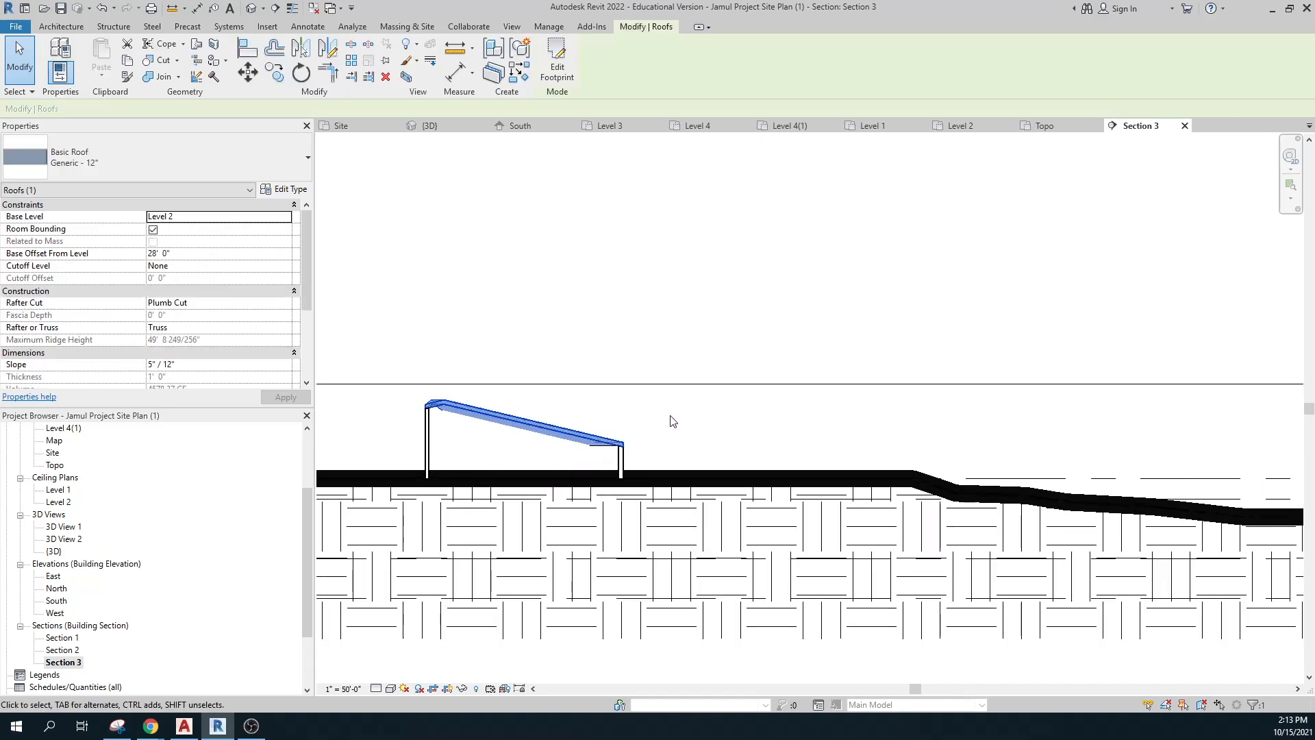
pyautogui.scroll(-1, 630, 446)
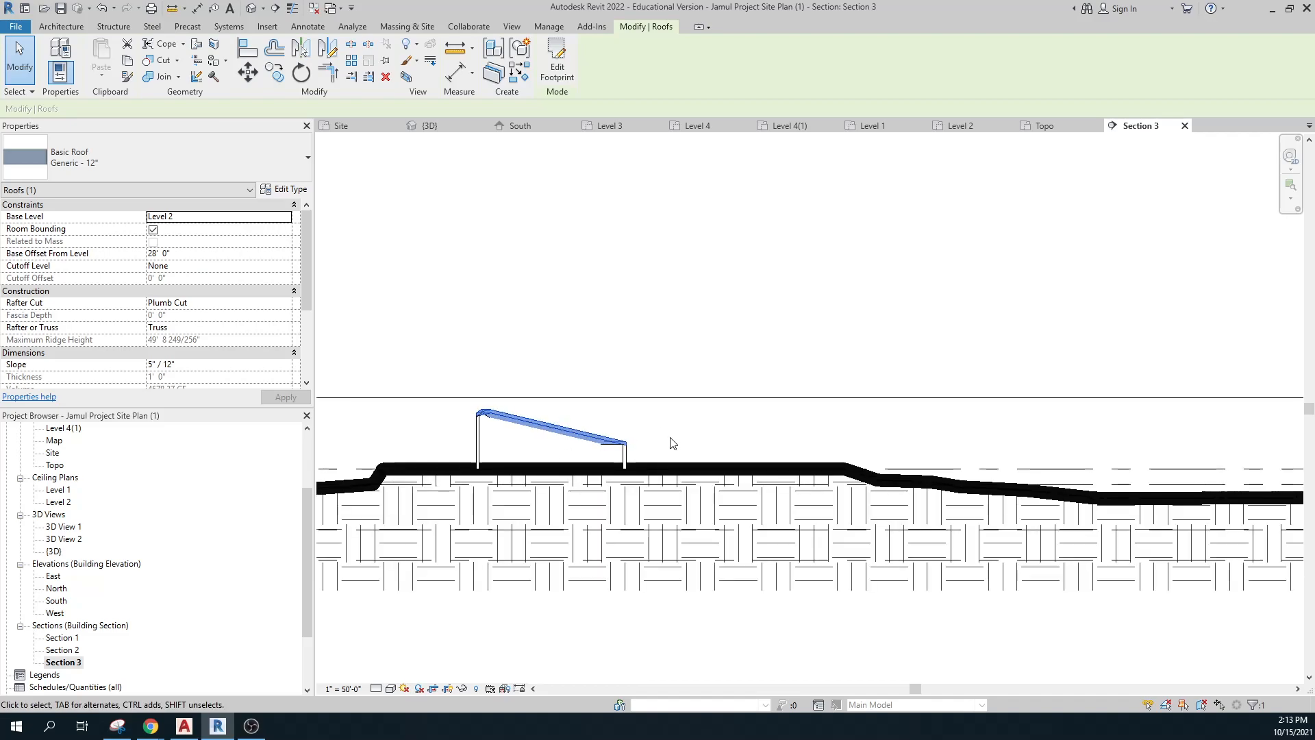
pyautogui.scroll(-1, 678, 451)
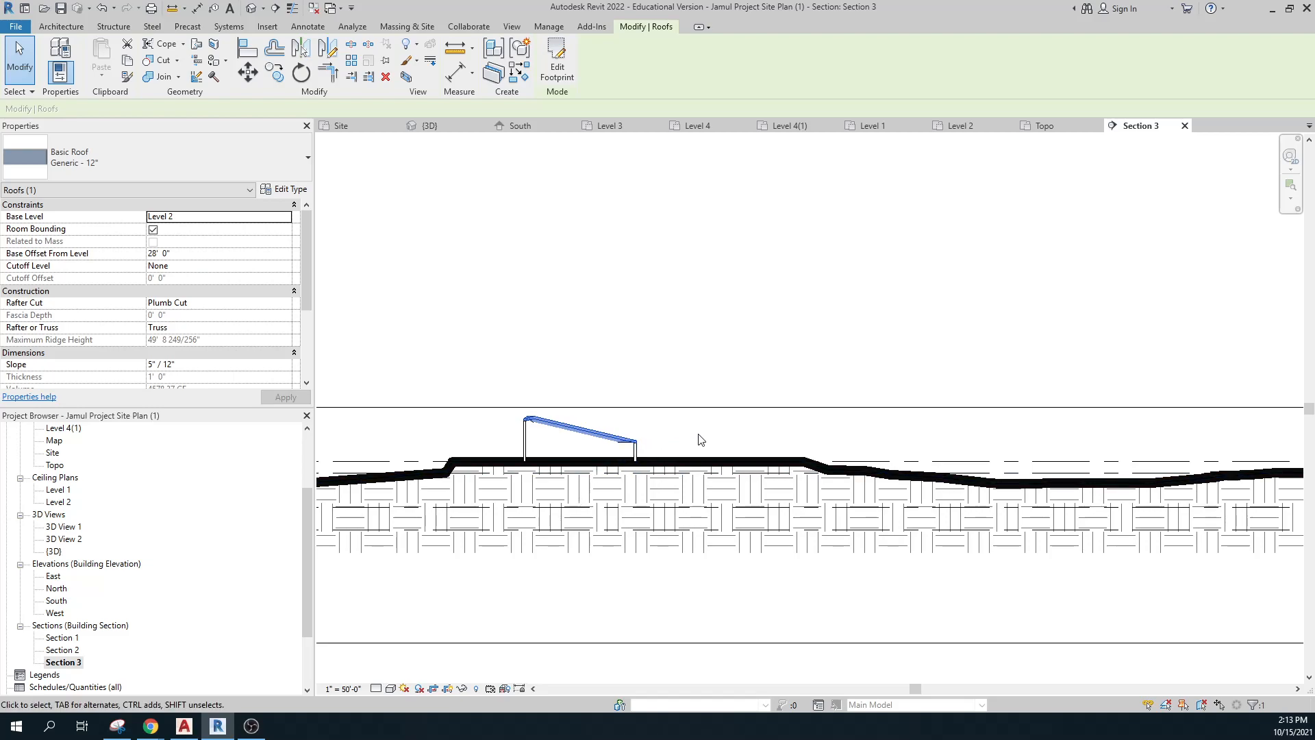
pyautogui.scroll(-1, 699, 438)
pyautogui.scroll(-1, 919, 446)
pyautogui.moveTo(1039, 537); pyautogui.dragTo(943, 504, button='middle')
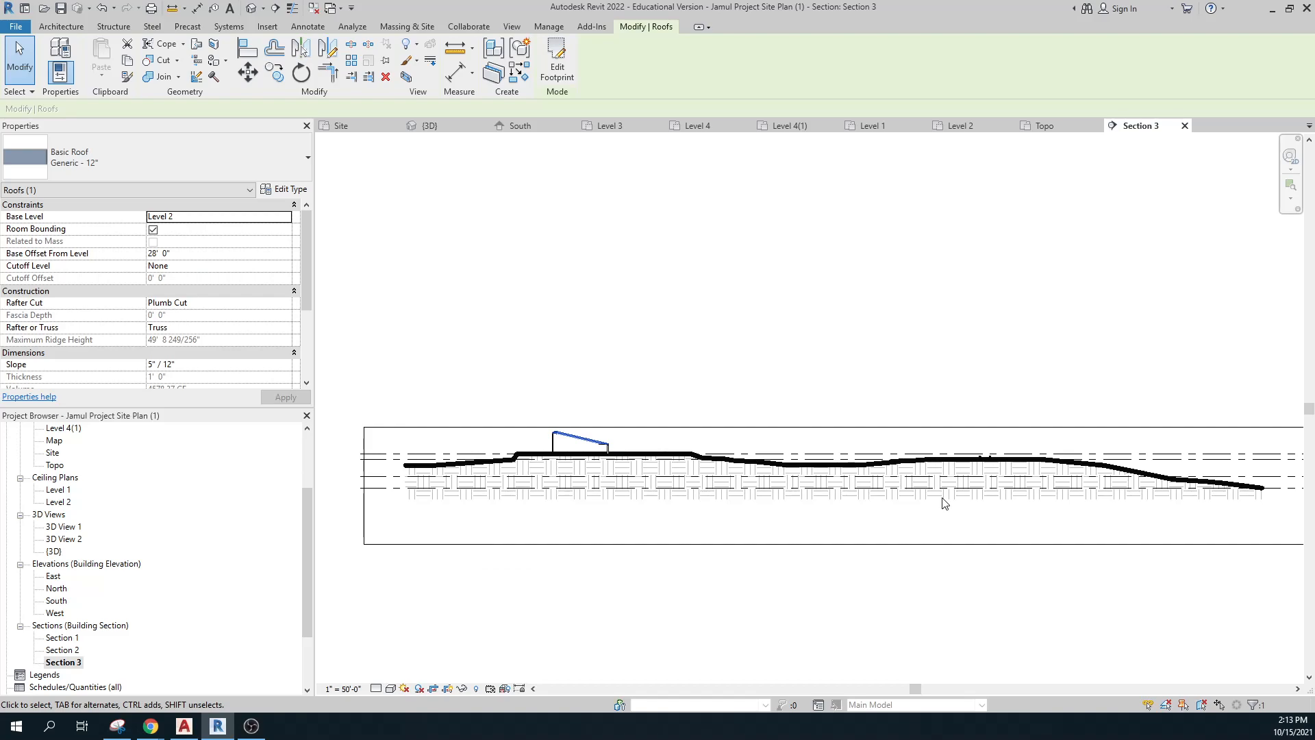
pyautogui.click(869, 561)
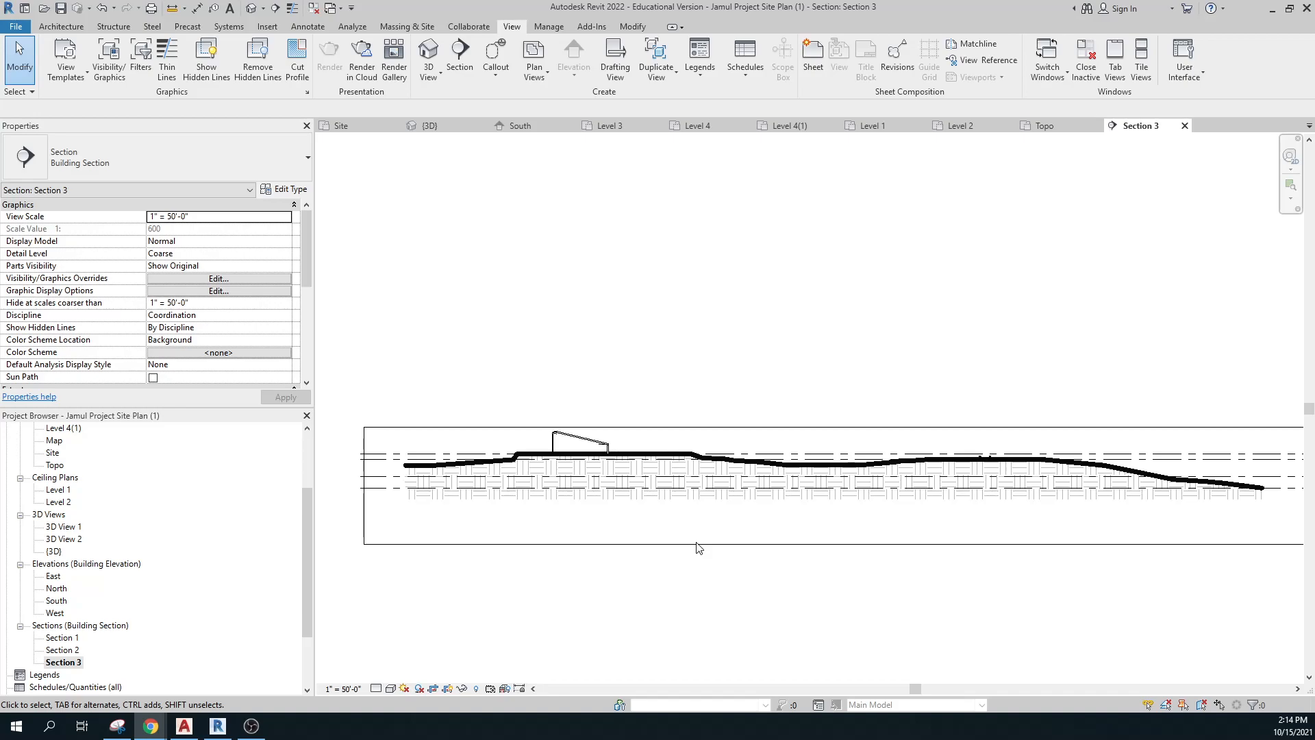
# Zoom in on the Level 3 and Level 4 heads at the right end of Section 3.
pyautogui.scroll(2, 568, 537)
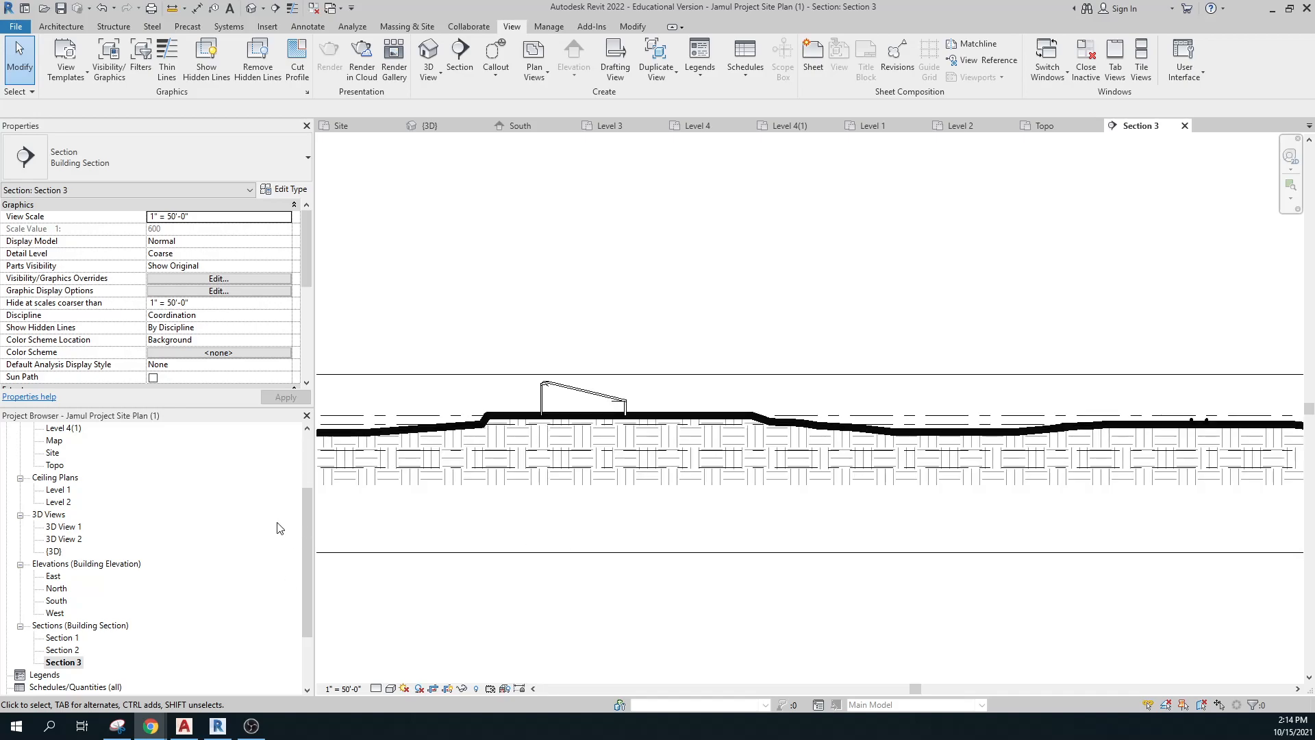
pyautogui.moveTo(309, 548); pyautogui.dragTo(308, 488)
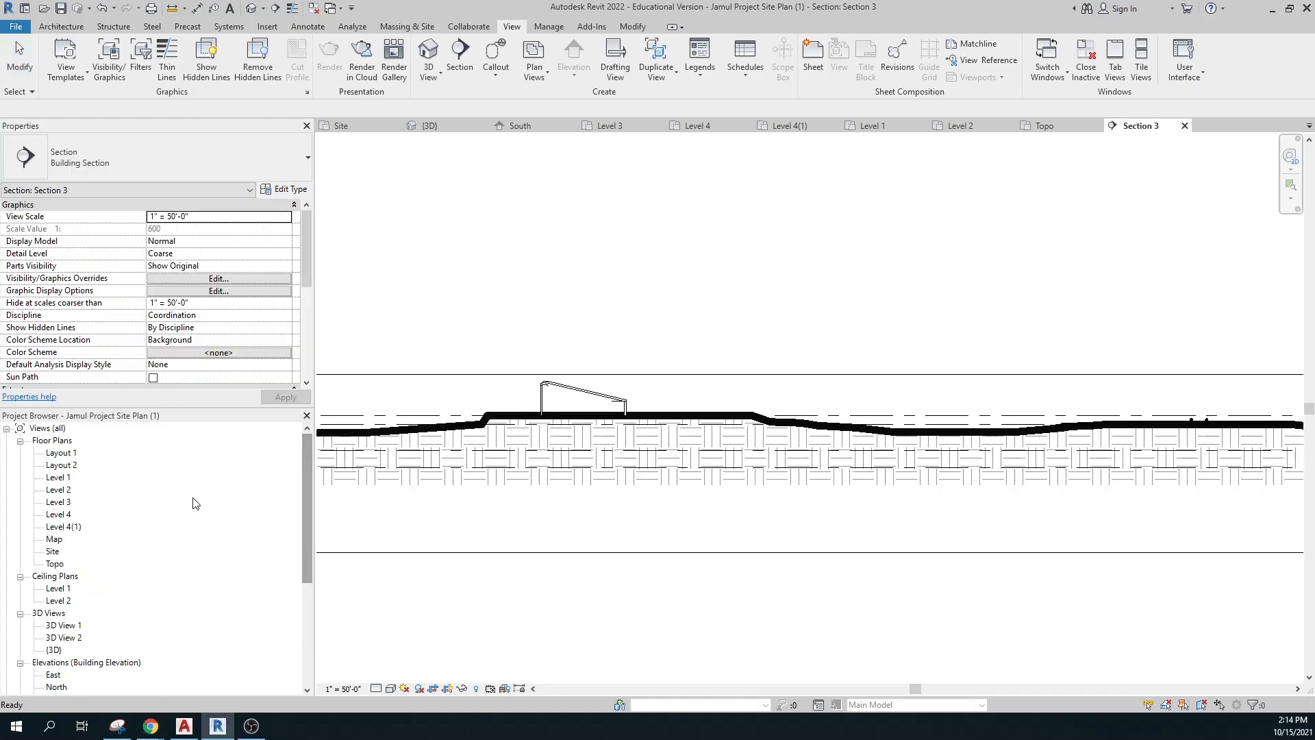
pyautogui.scroll(-3, 75, 647)
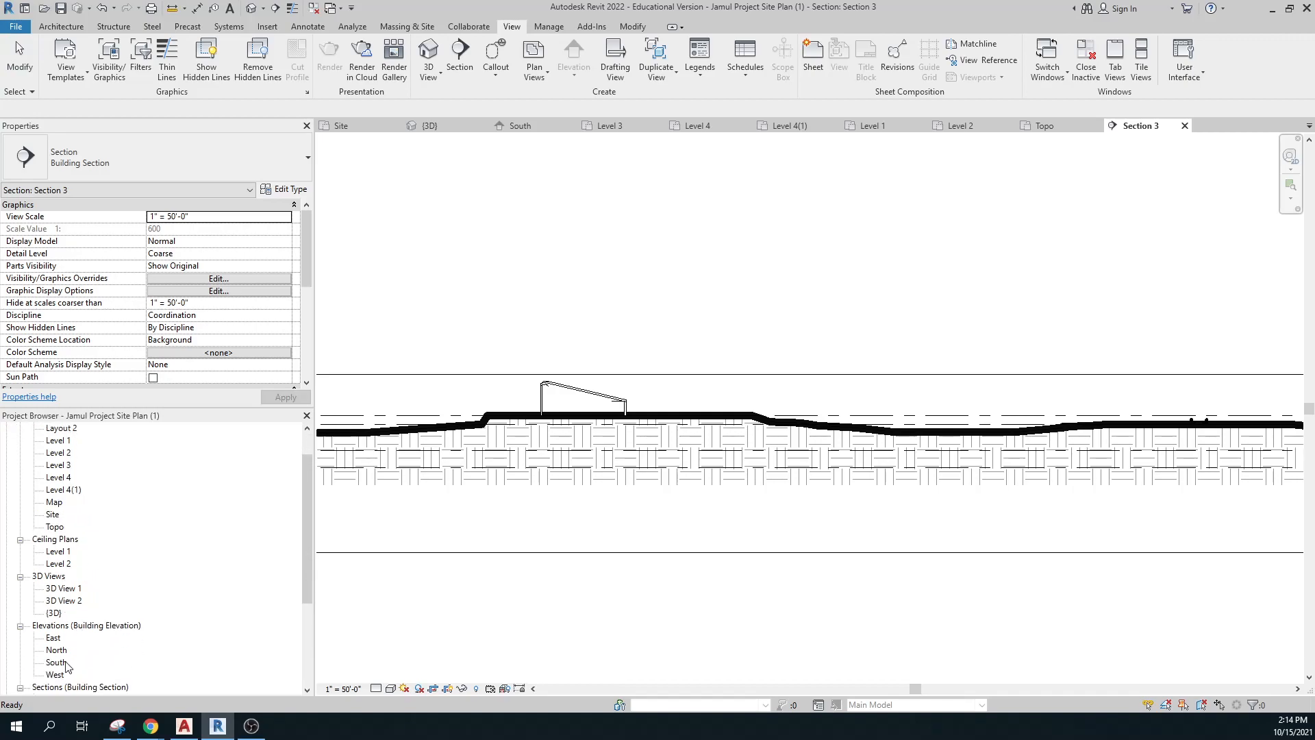
pyautogui.scroll(-3, 760, 640)
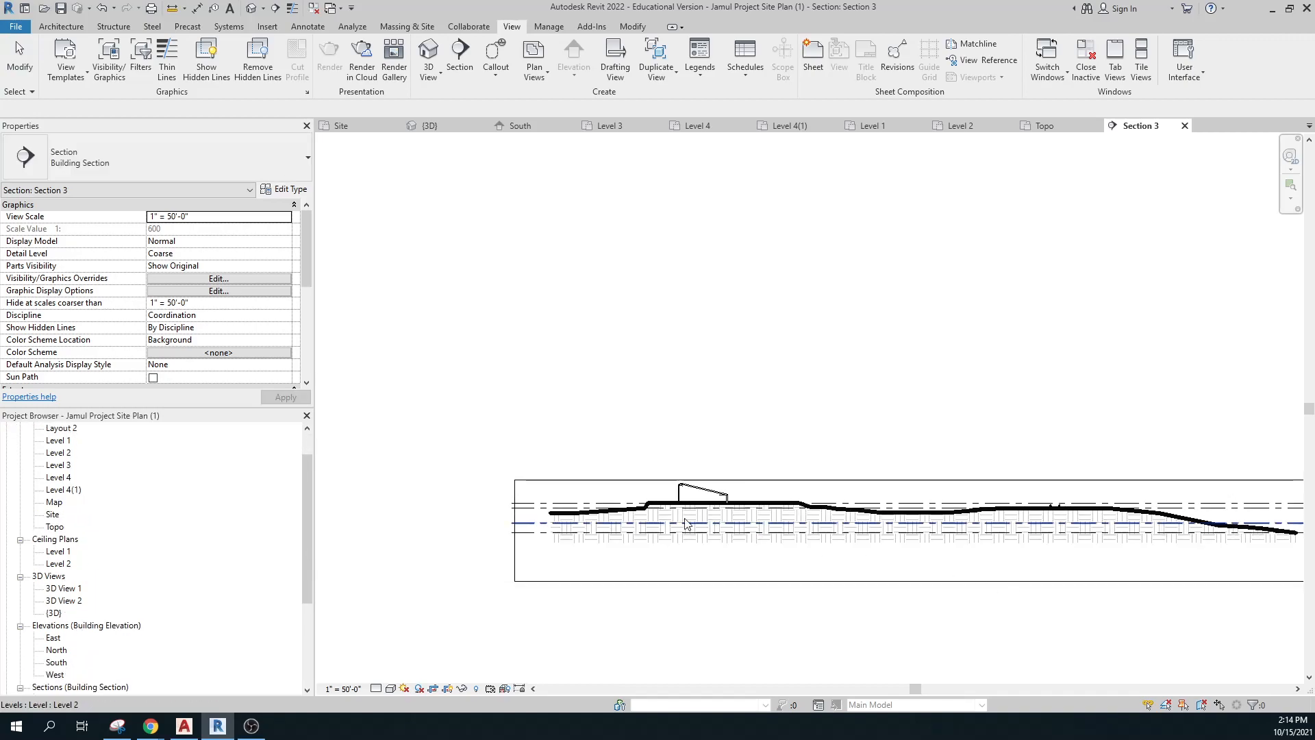
pyautogui.moveTo(910, 390); pyautogui.dragTo(573, 326, button='middle')
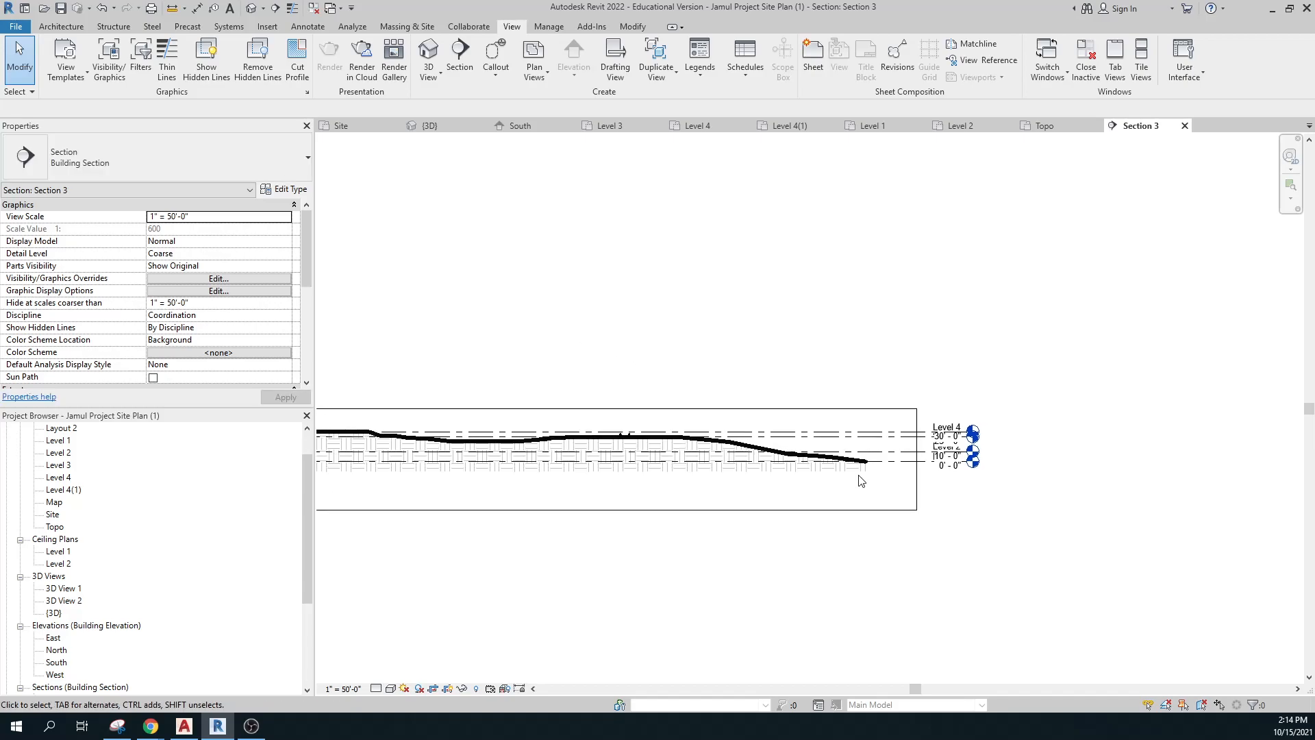
pyautogui.scroll(3, 967, 450)
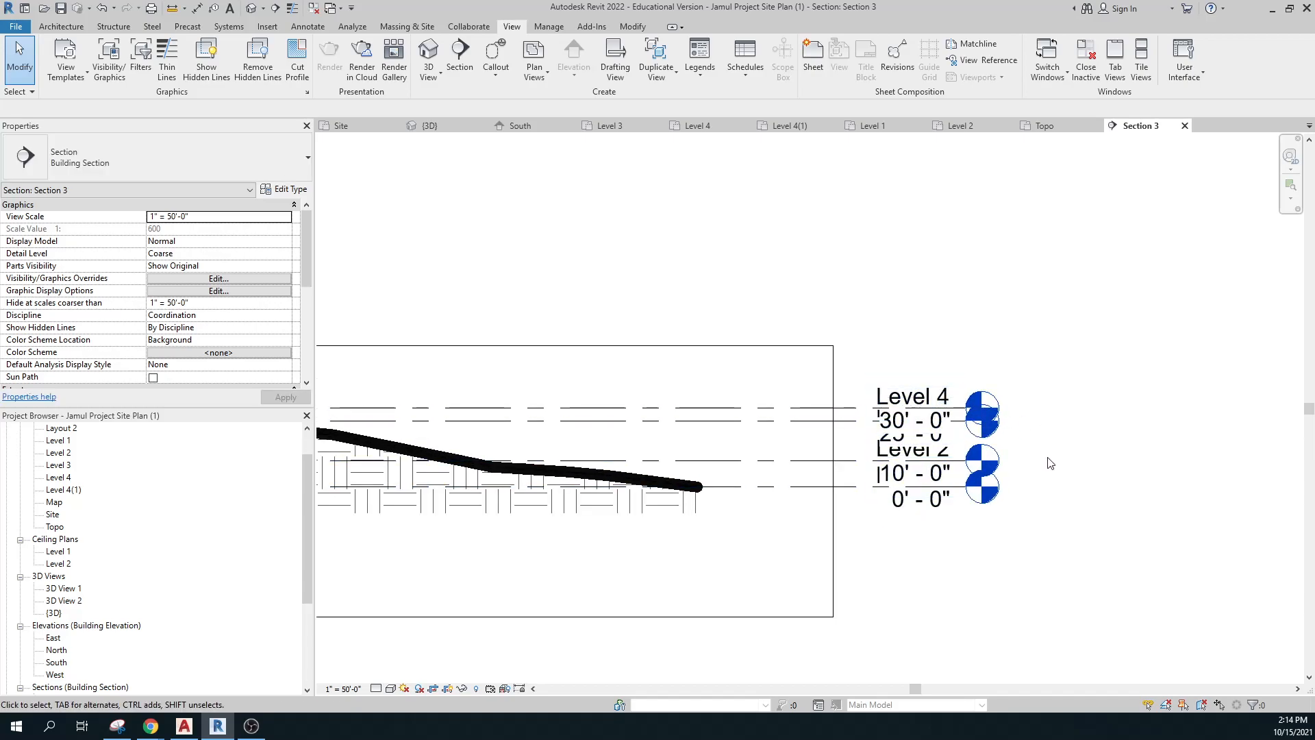
pyautogui.click(928, 430)
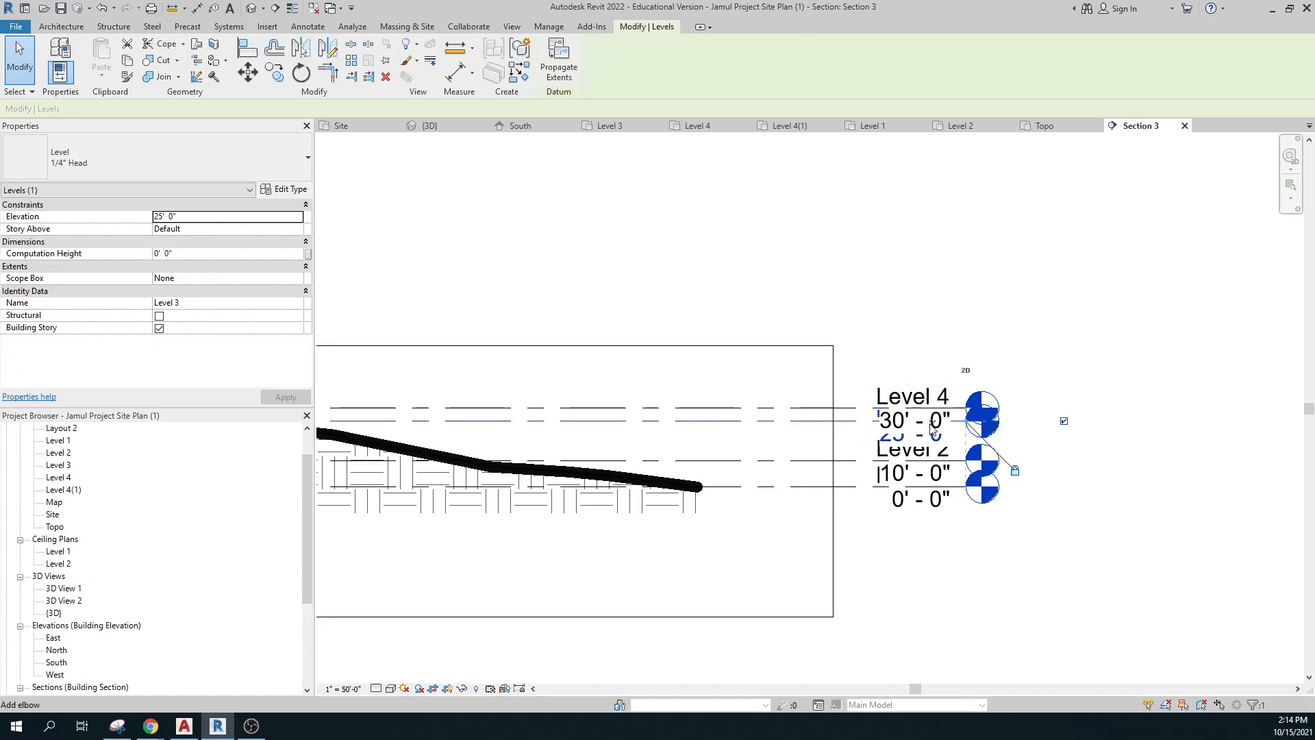
pyautogui.click(1114, 421)
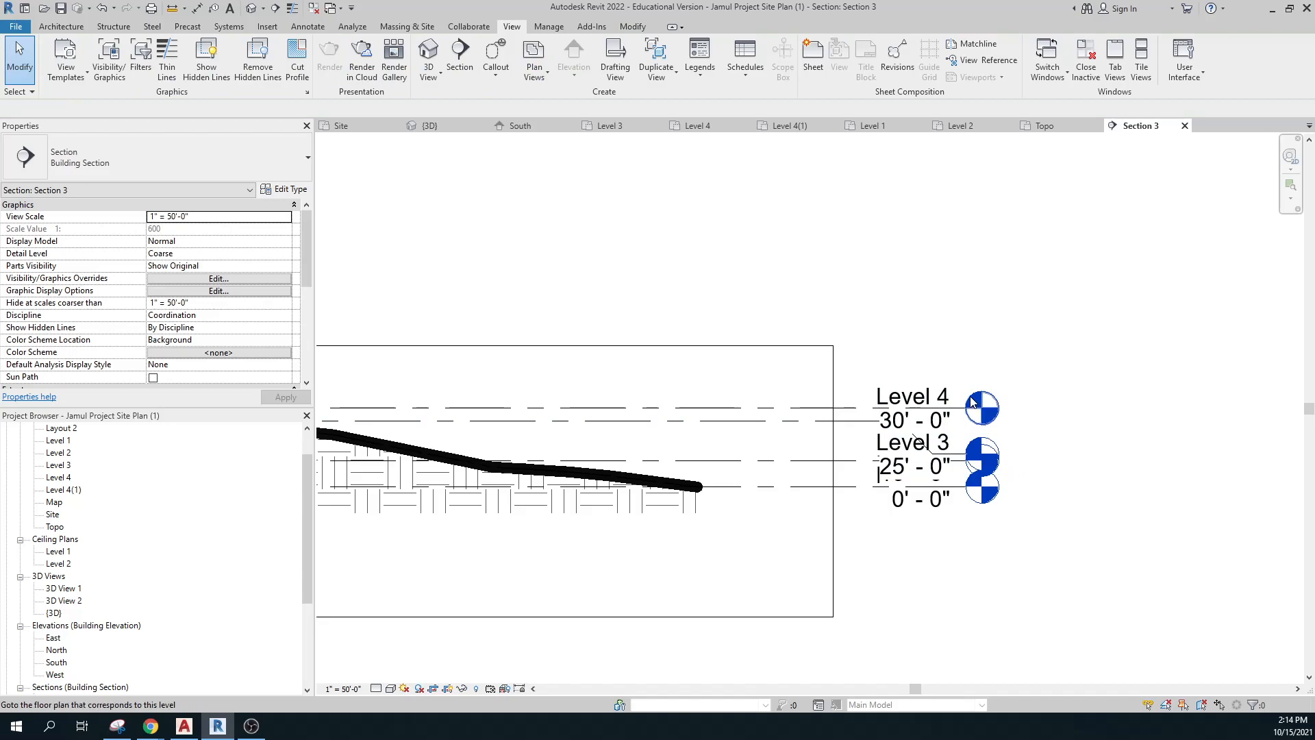
# Add an elbow to the Level 4 head and raise its label above the line.
pyautogui.click(959, 401)
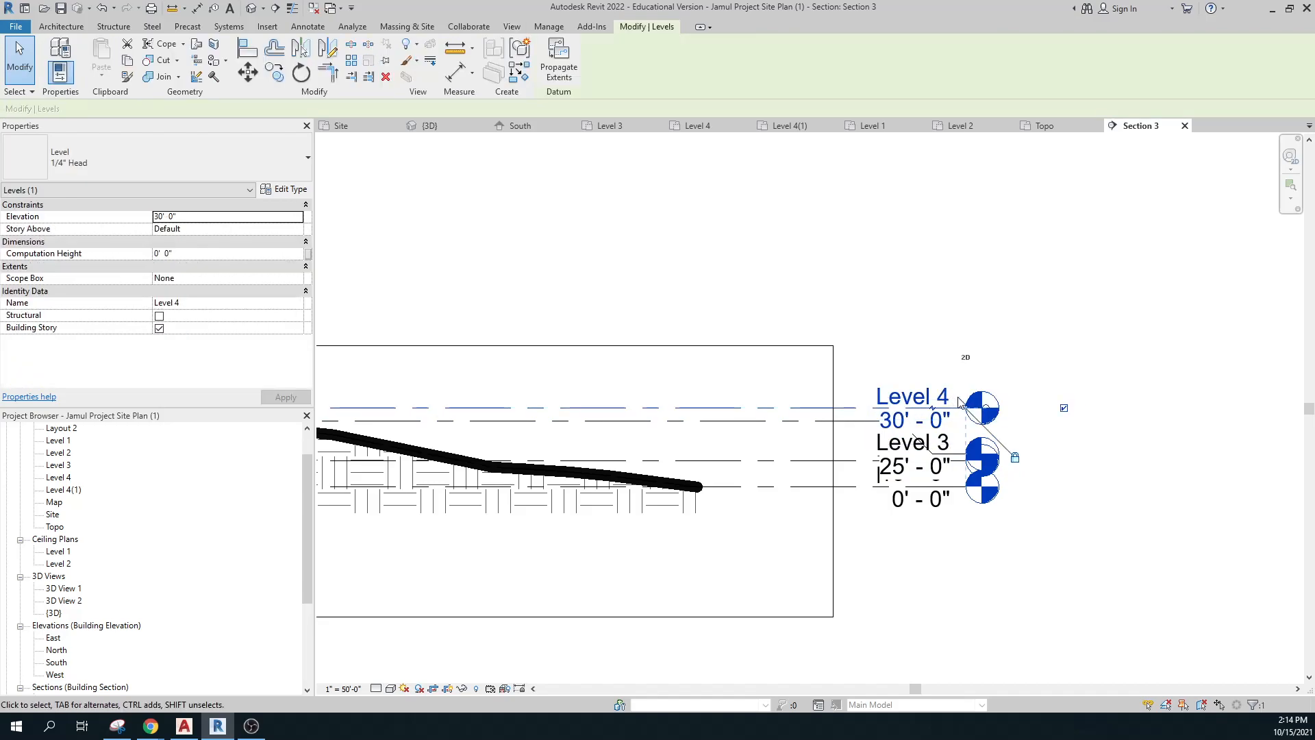
pyautogui.click(933, 411)
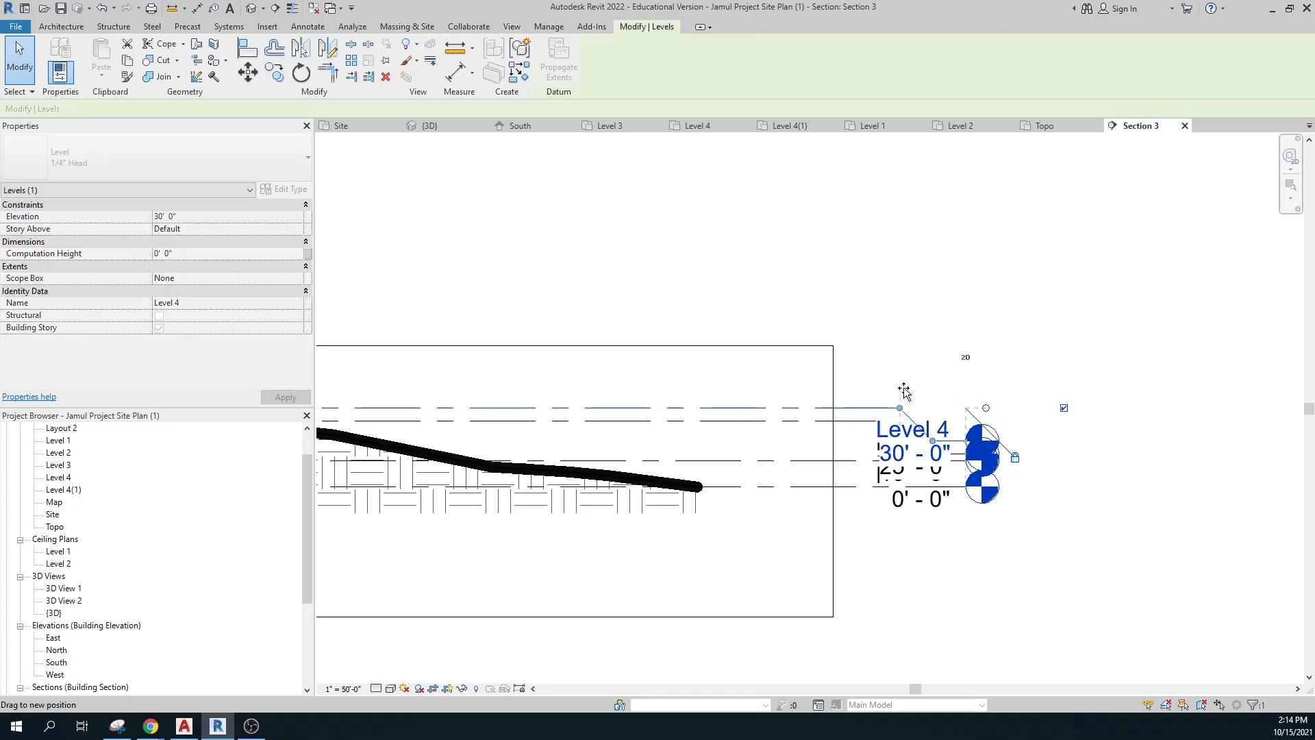
pyautogui.moveTo(909, 352); pyautogui.dragTo(951, 308)
pyautogui.click(1033, 376)
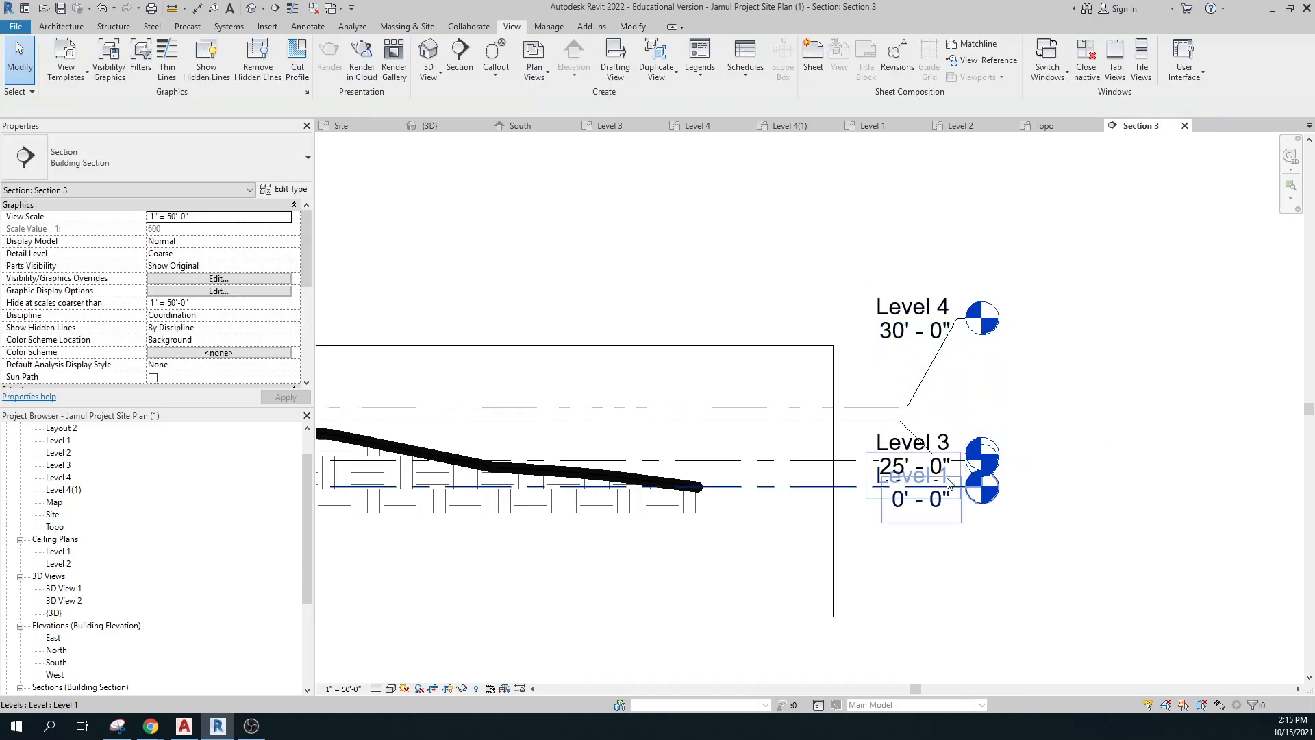
# Raise the Level 3 head so its 25' - 0" label clears Level 2's.
pyautogui.click(925, 443)
pyautogui.moveTo(1020, 454); pyautogui.dragTo(1030, 381)
pyautogui.click(899, 587)
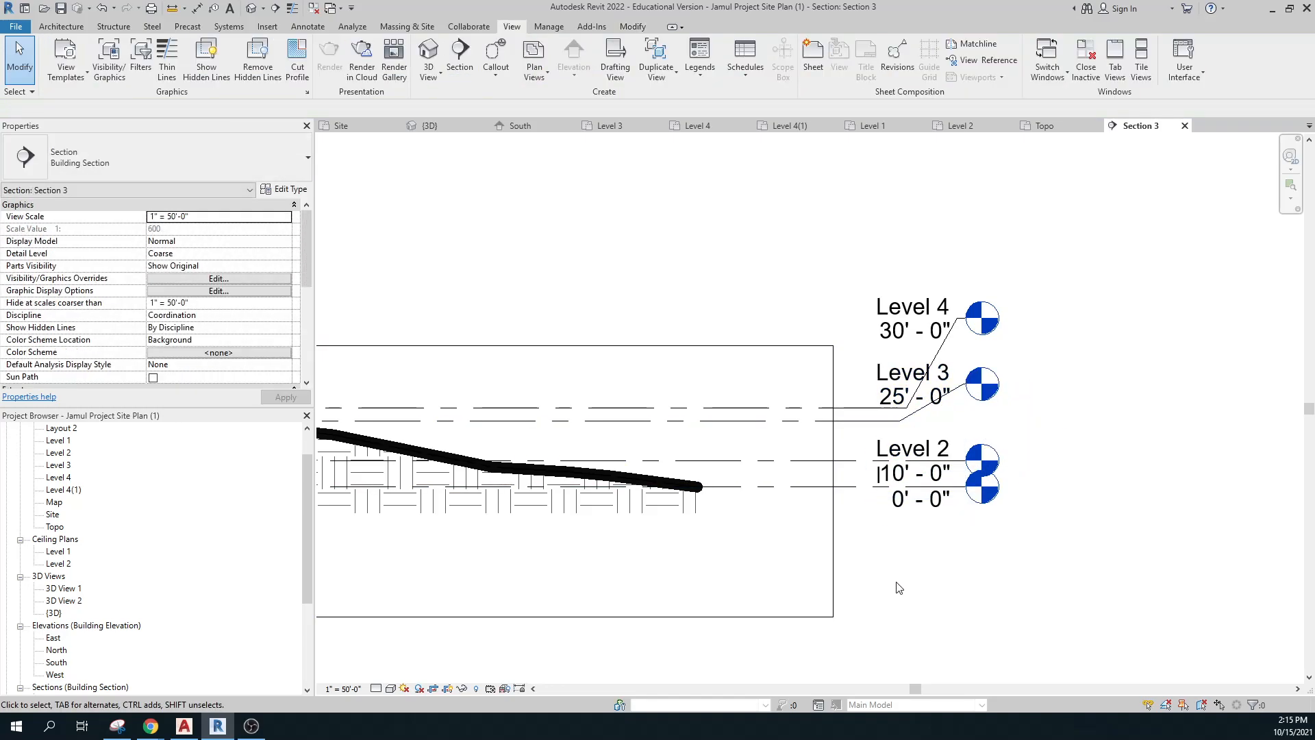
pyautogui.scroll(-3, 854, 584)
pyautogui.moveTo(854, 584); pyautogui.dragTo(1137, 593, button='middle')
pyautogui.click(1089, 487)
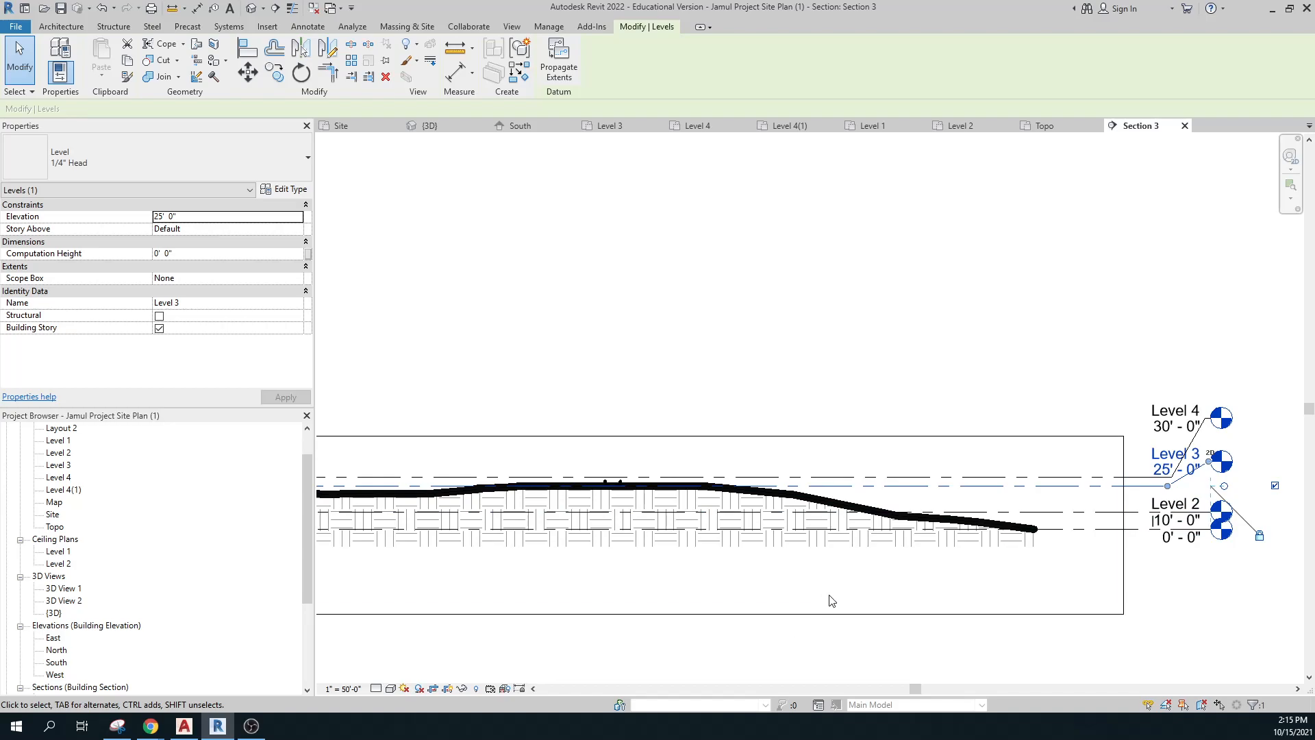
# Review Section 3's staggered Level 1–4 heads at 0', 10', 25' and 30', checking the Level 2 line.
pyautogui.press('ctrl')
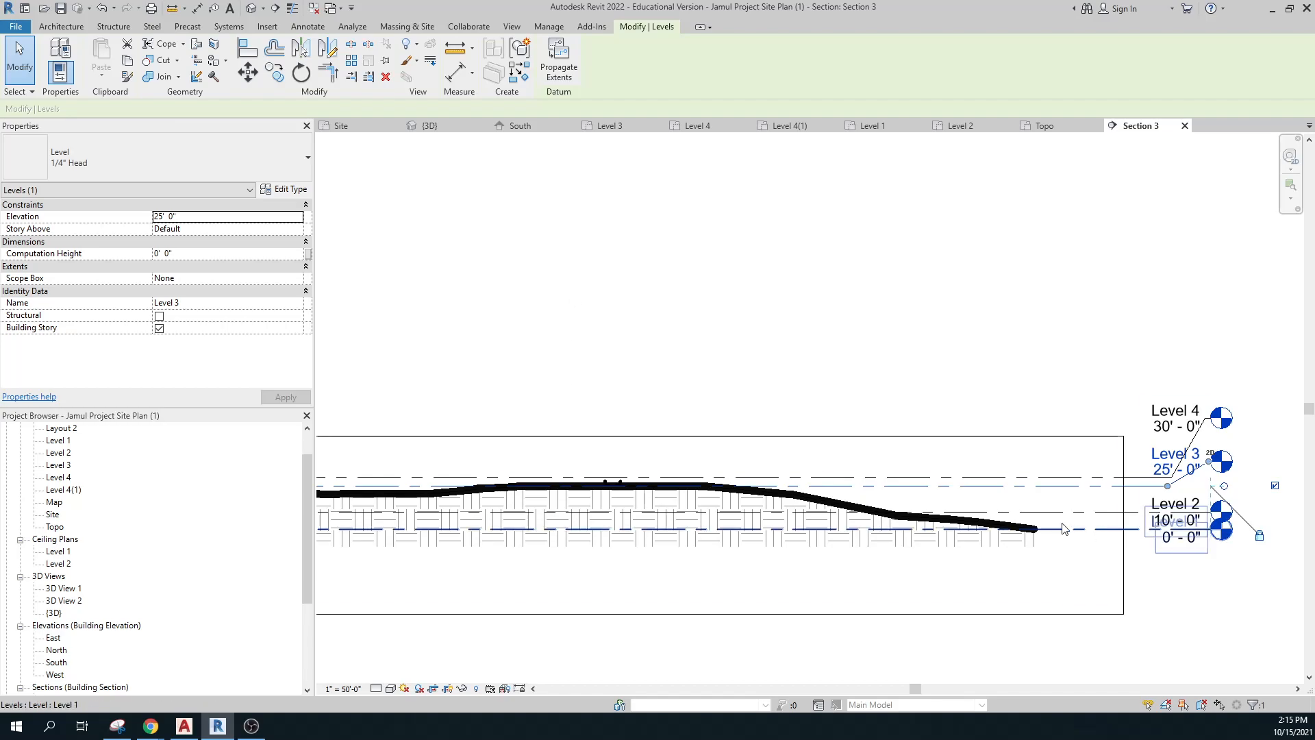
pyautogui.scroll(-1, 733, 518)
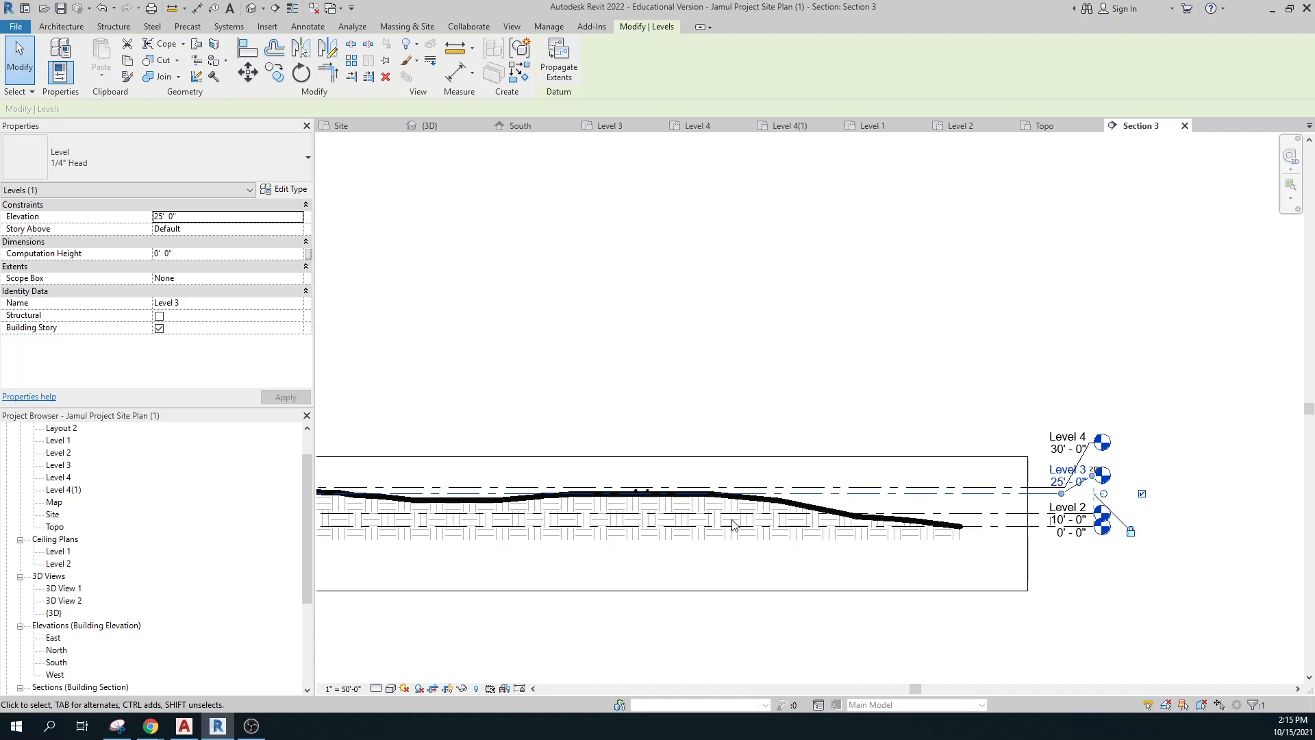
pyautogui.moveTo(732, 519); pyautogui.dragTo(1035, 531, button='middle')
pyautogui.scroll(1, 623, 545)
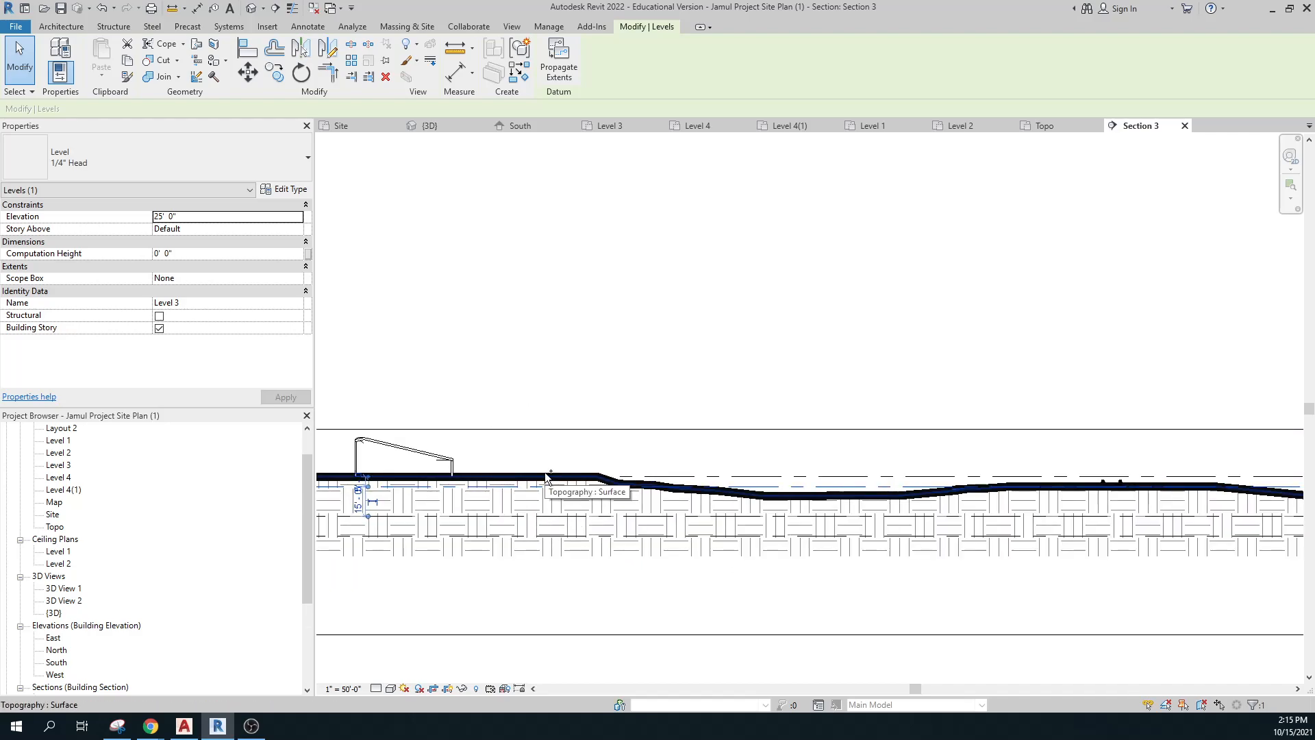
pyautogui.press('ctrl')
pyautogui.moveTo(884, 614); pyautogui.dragTo(839, 560, button='middle')
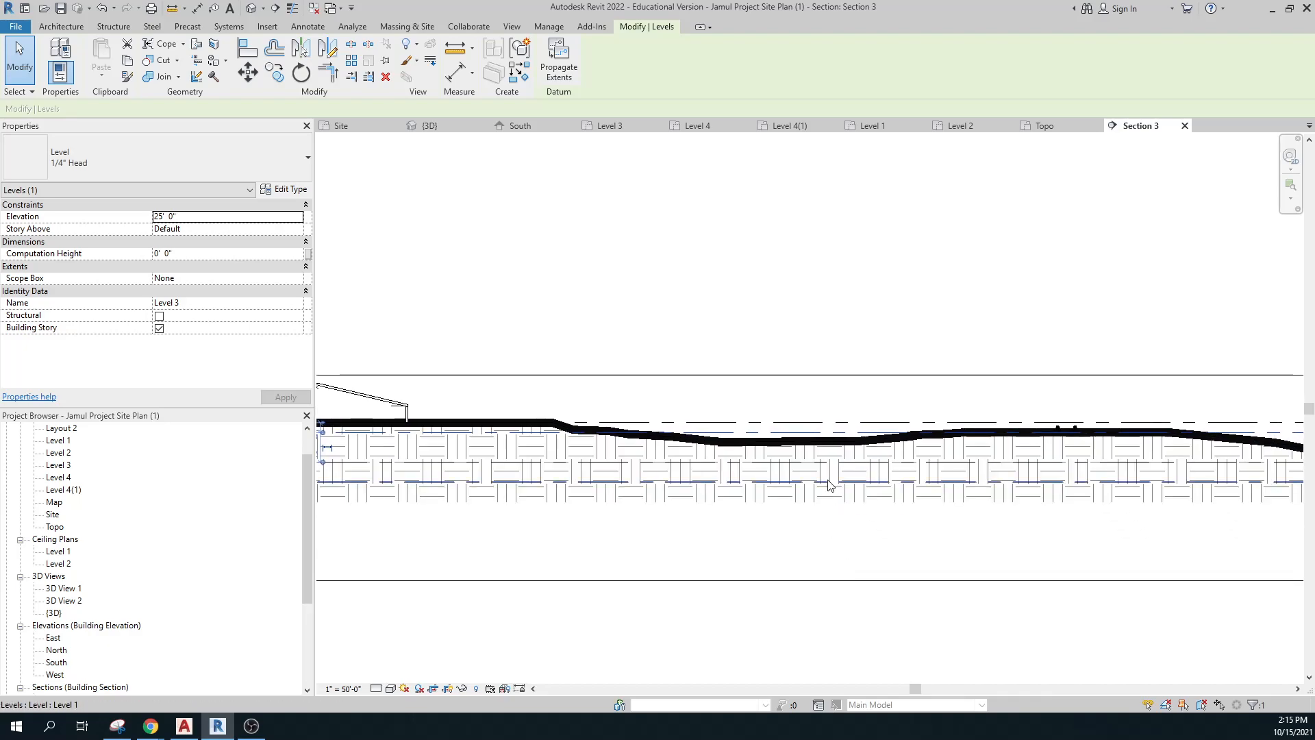
pyautogui.click(830, 461)
pyautogui.scroll(-1, 870, 526)
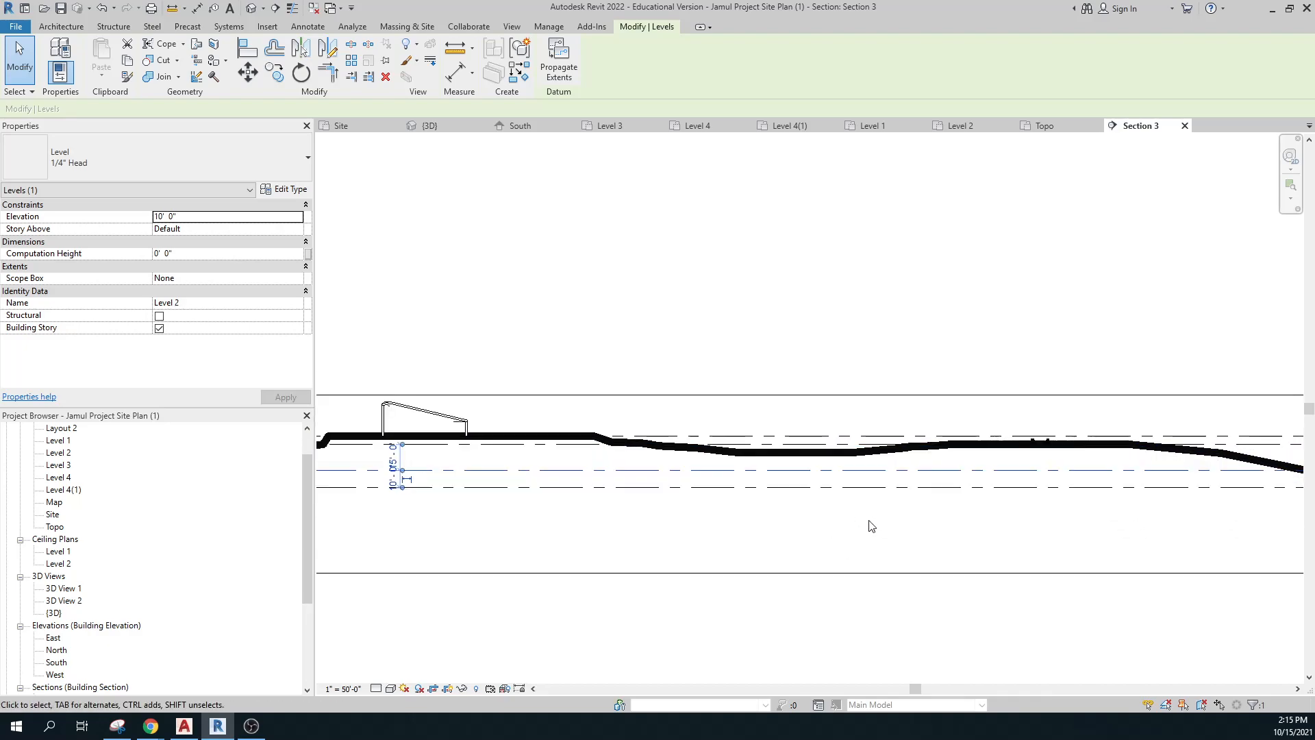
pyautogui.press('ctrl')
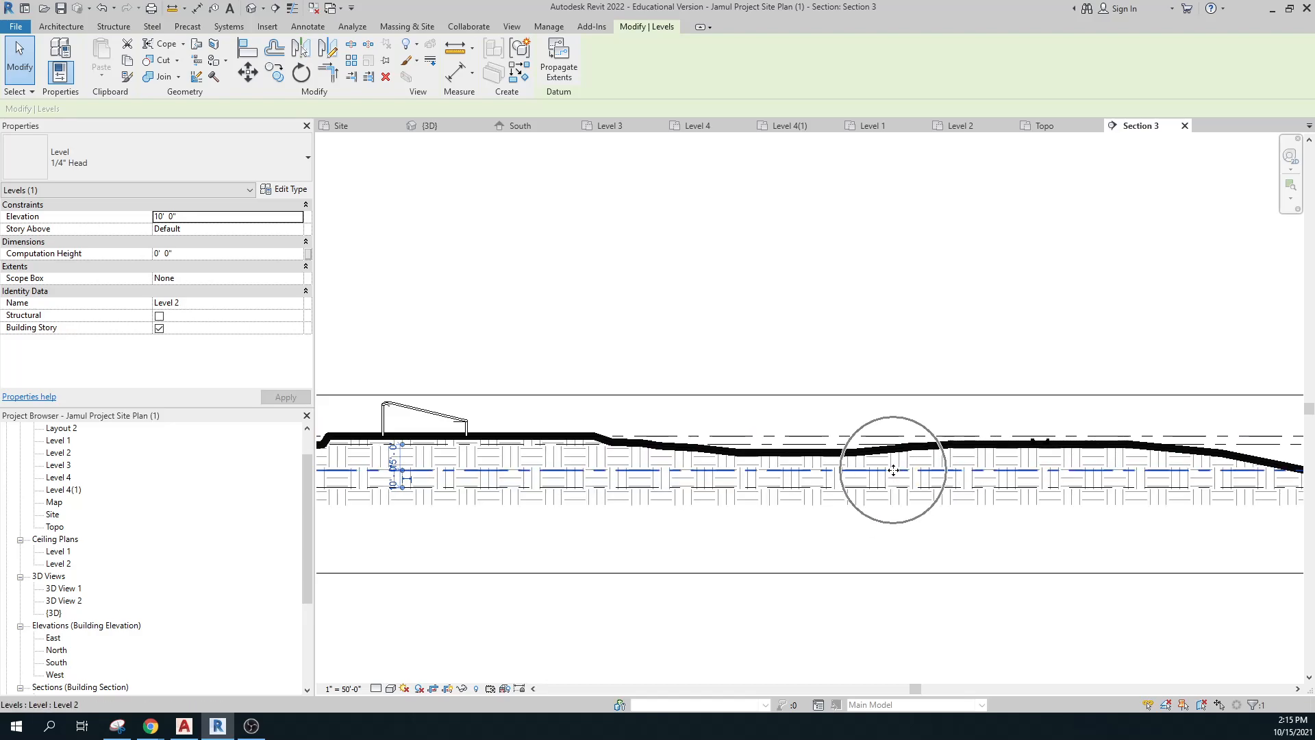
pyautogui.scroll(-2, 1068, 466)
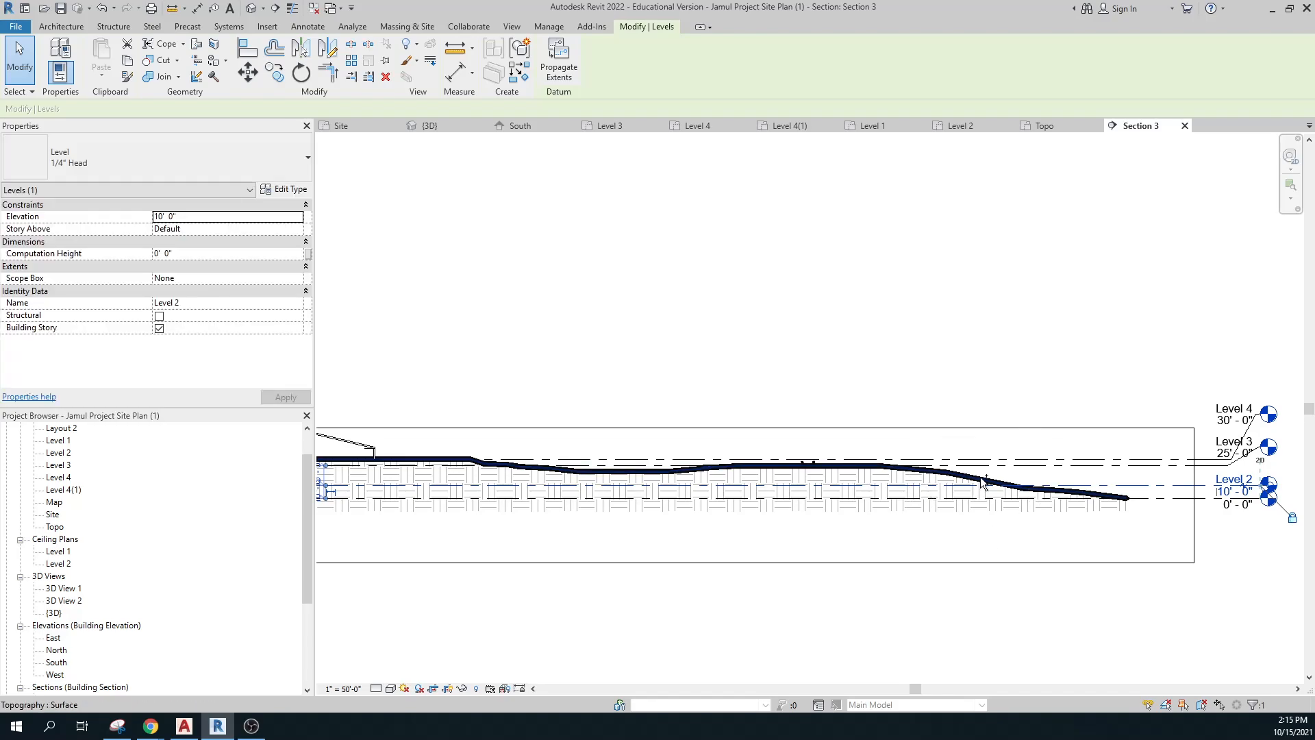
# Open the Level 3 floor plan and shift the site plan view sideways.
pyautogui.doubleClick(58, 465)
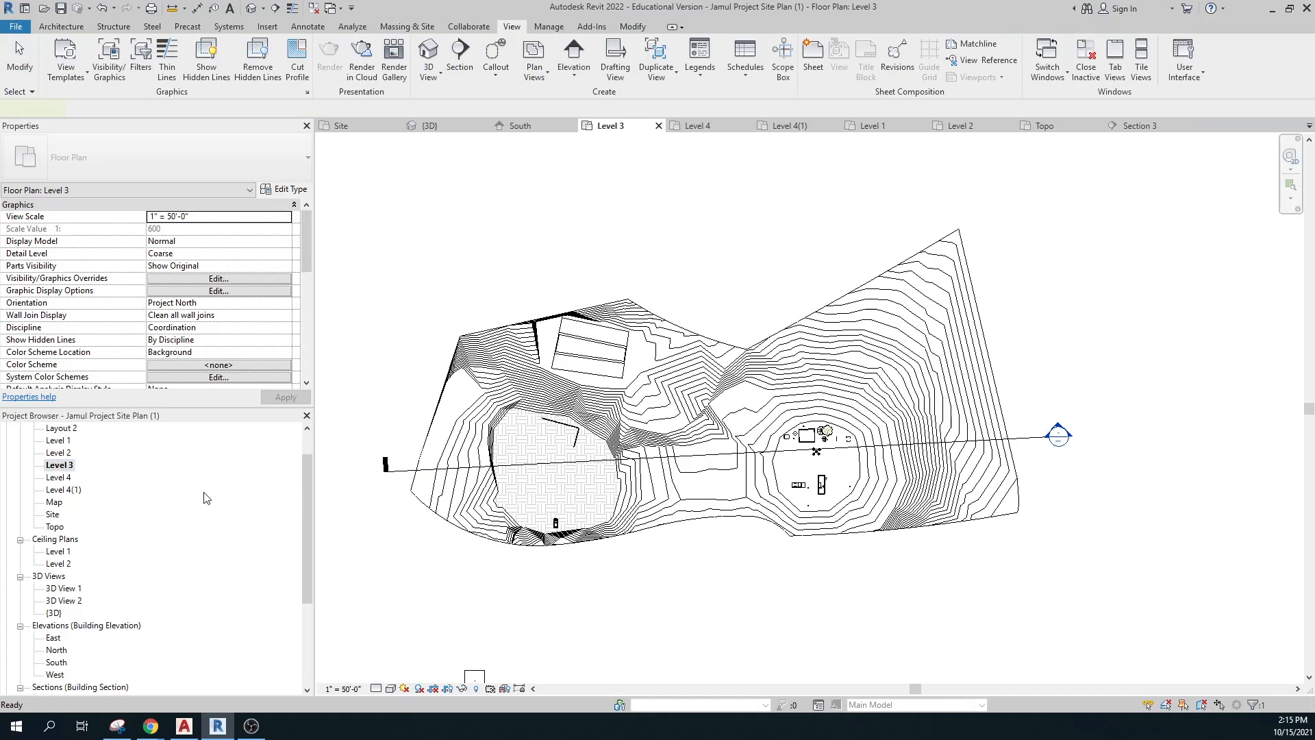
pyautogui.scroll(3, 835, 485)
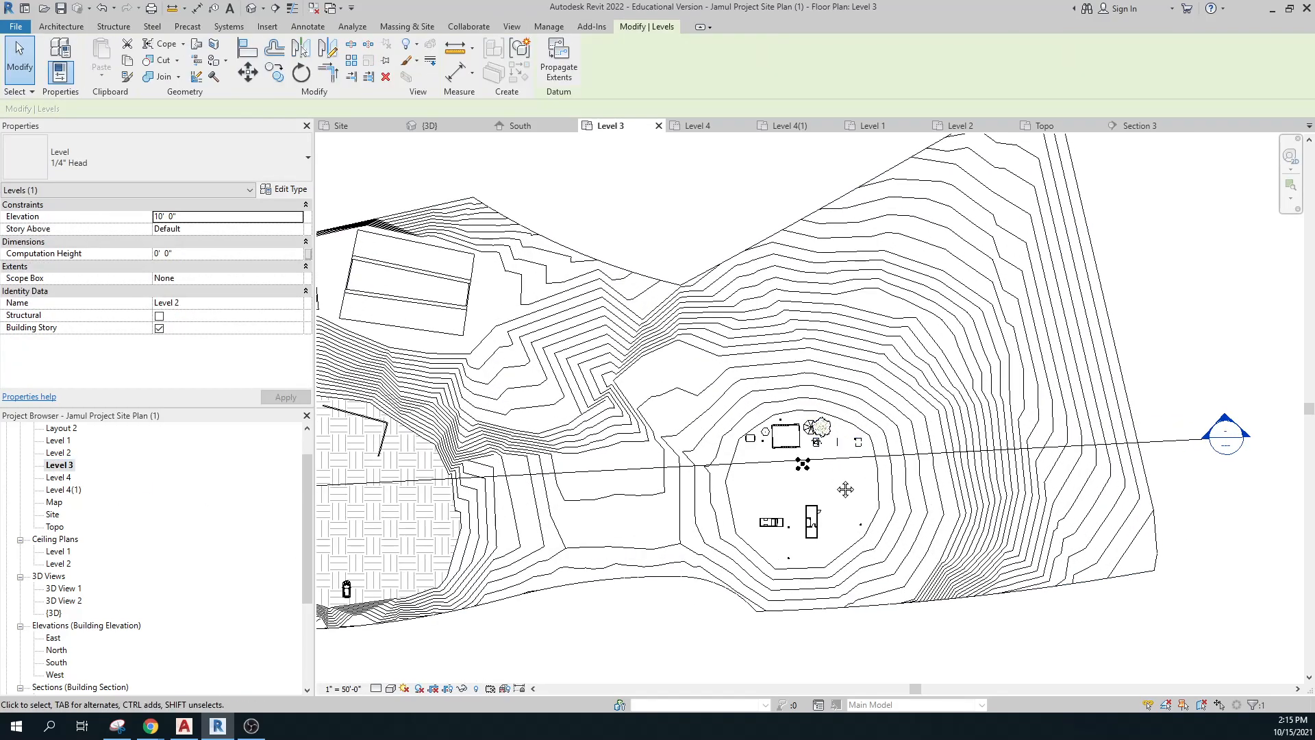
pyautogui.moveTo(359, 511); pyautogui.dragTo(630, 495, button='middle')
pyautogui.press('ctrl')
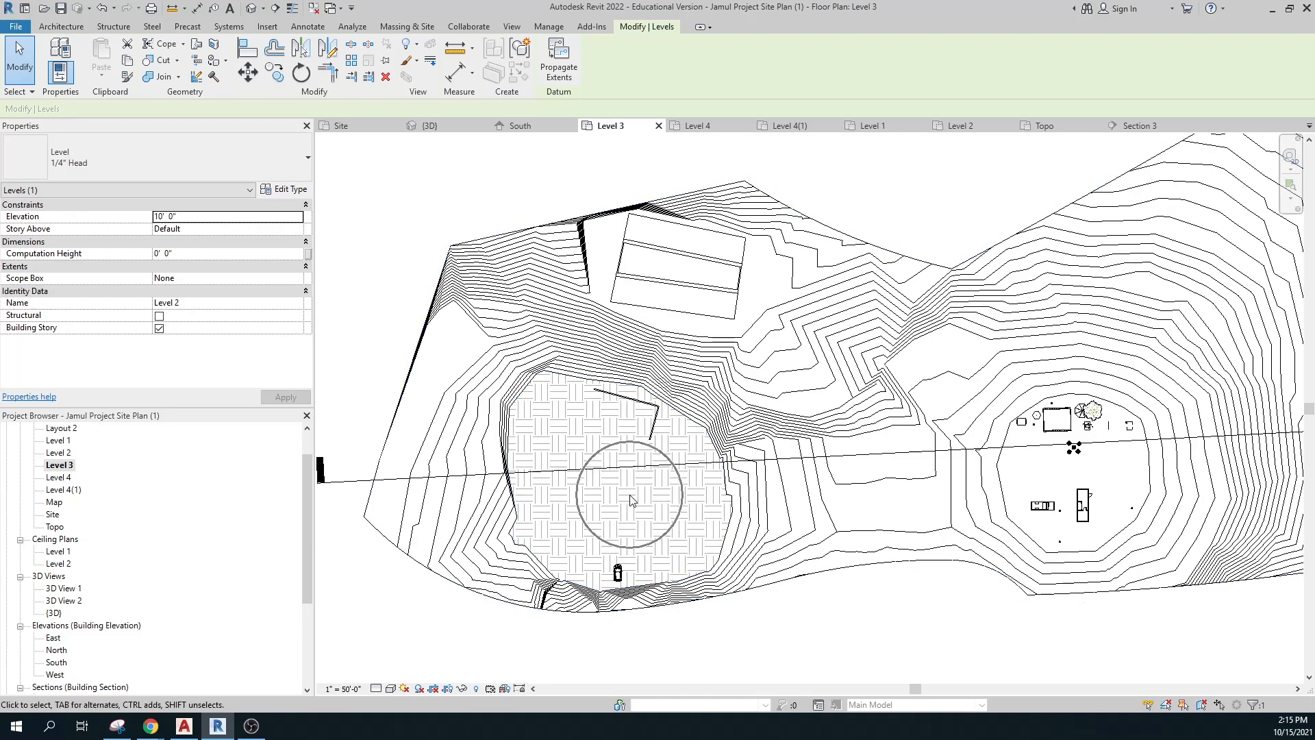
pyautogui.press('ctrl')
pyautogui.scroll(2, 630, 500)
pyautogui.press('ctrl')
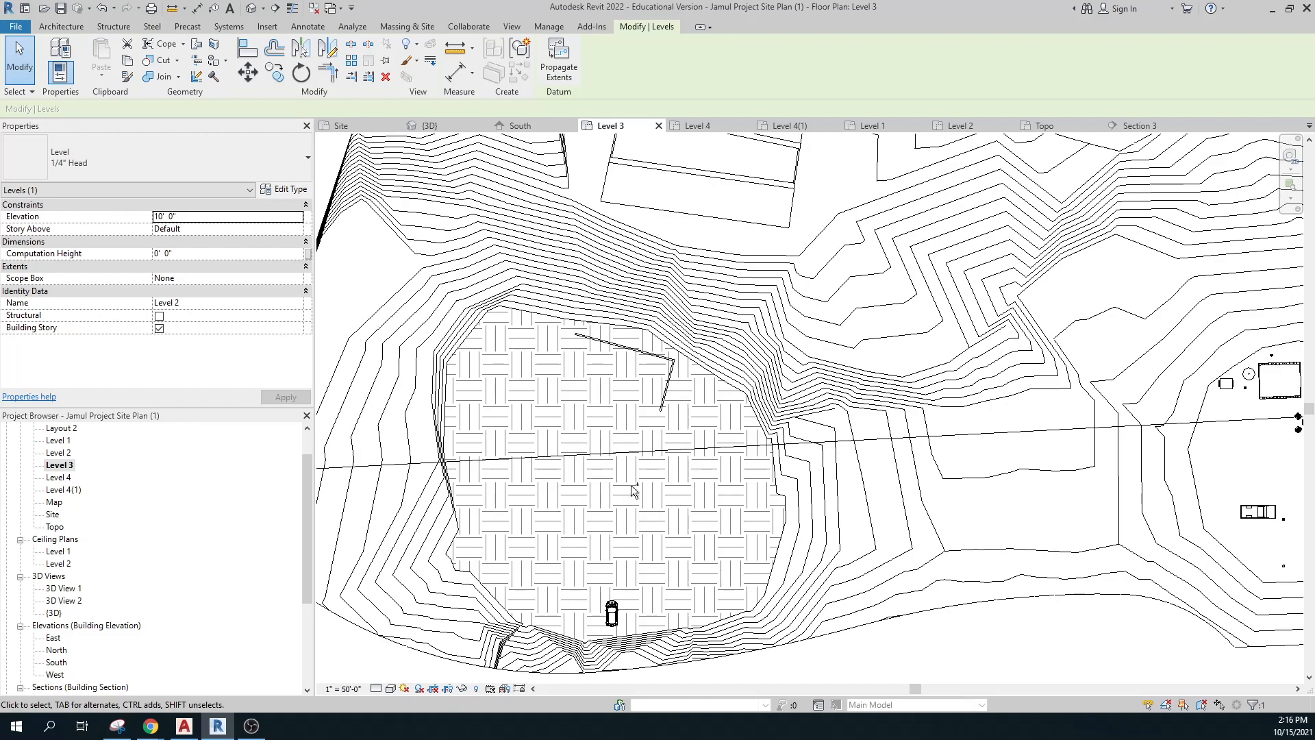
pyautogui.scroll(-1, 631, 485)
# Zoom out on the Level 3 plan to see the whole contoured site and Section 3's cut line.
pyautogui.moveTo(1059, 584); pyautogui.dragTo(696, 541, button='middle')
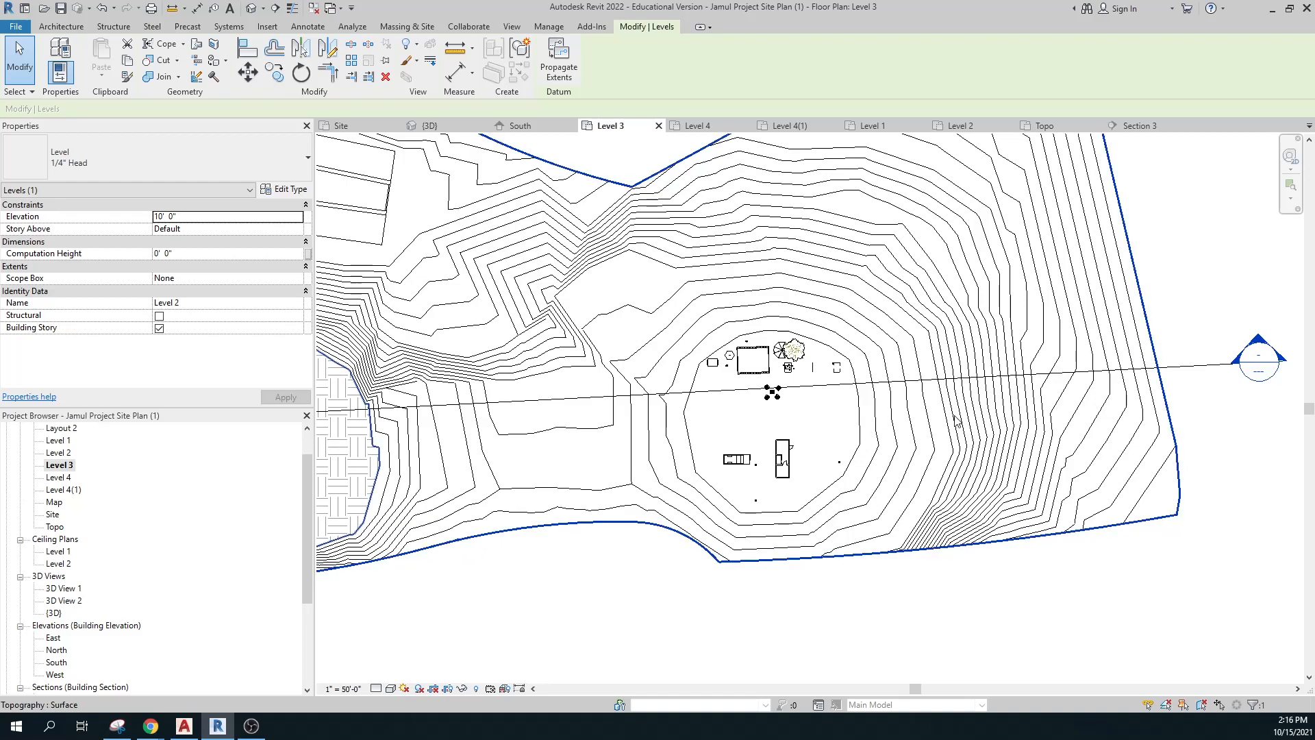
pyautogui.press('ctrl')
pyautogui.press('ctrl')
pyautogui.press('ctrl')
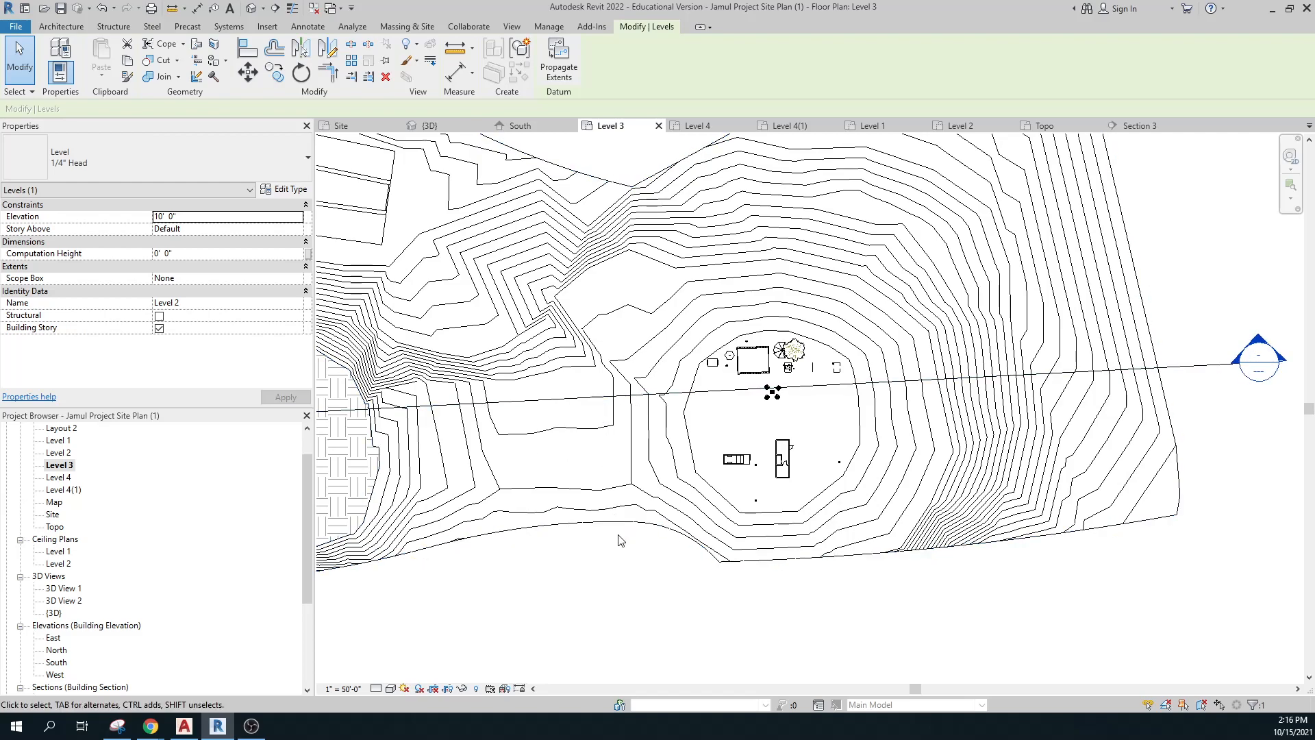
pyautogui.scroll(-2, 620, 541)
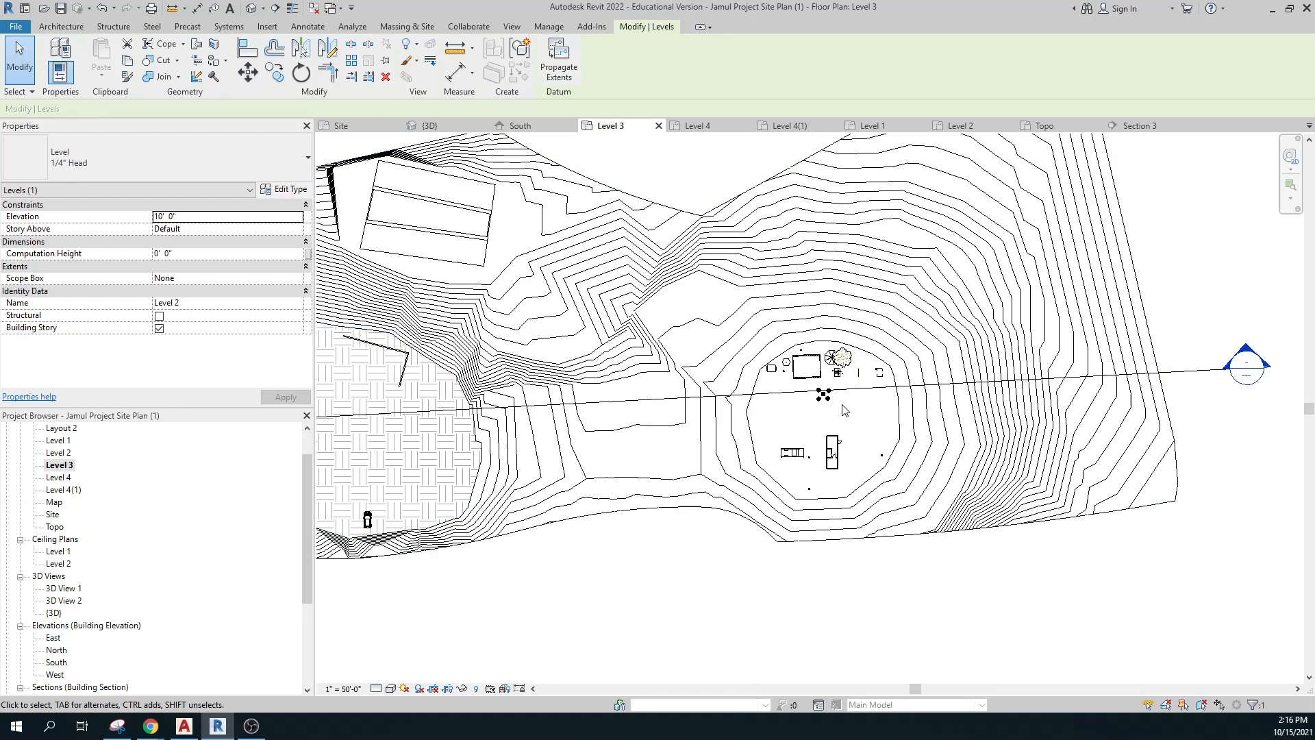
pyautogui.scroll(-2, 784, 526)
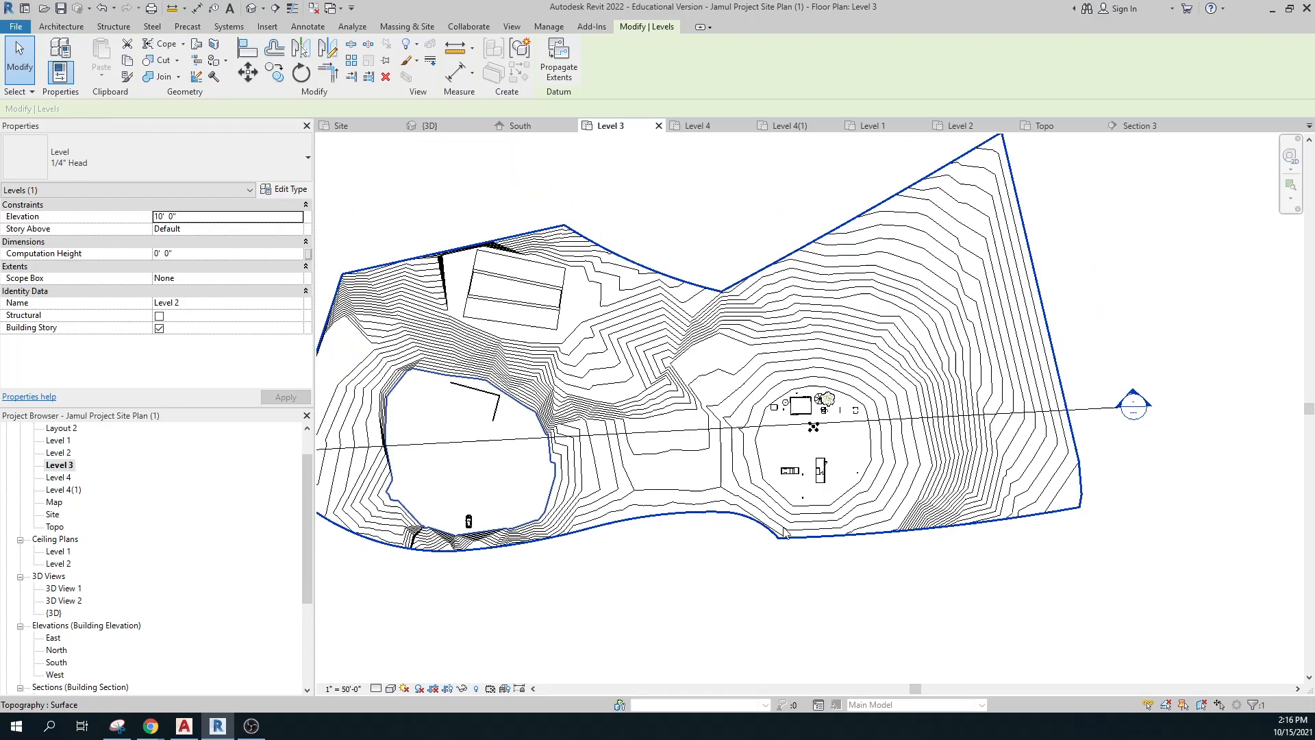
pyautogui.moveTo(732, 587); pyautogui.dragTo(805, 514, button='middle')
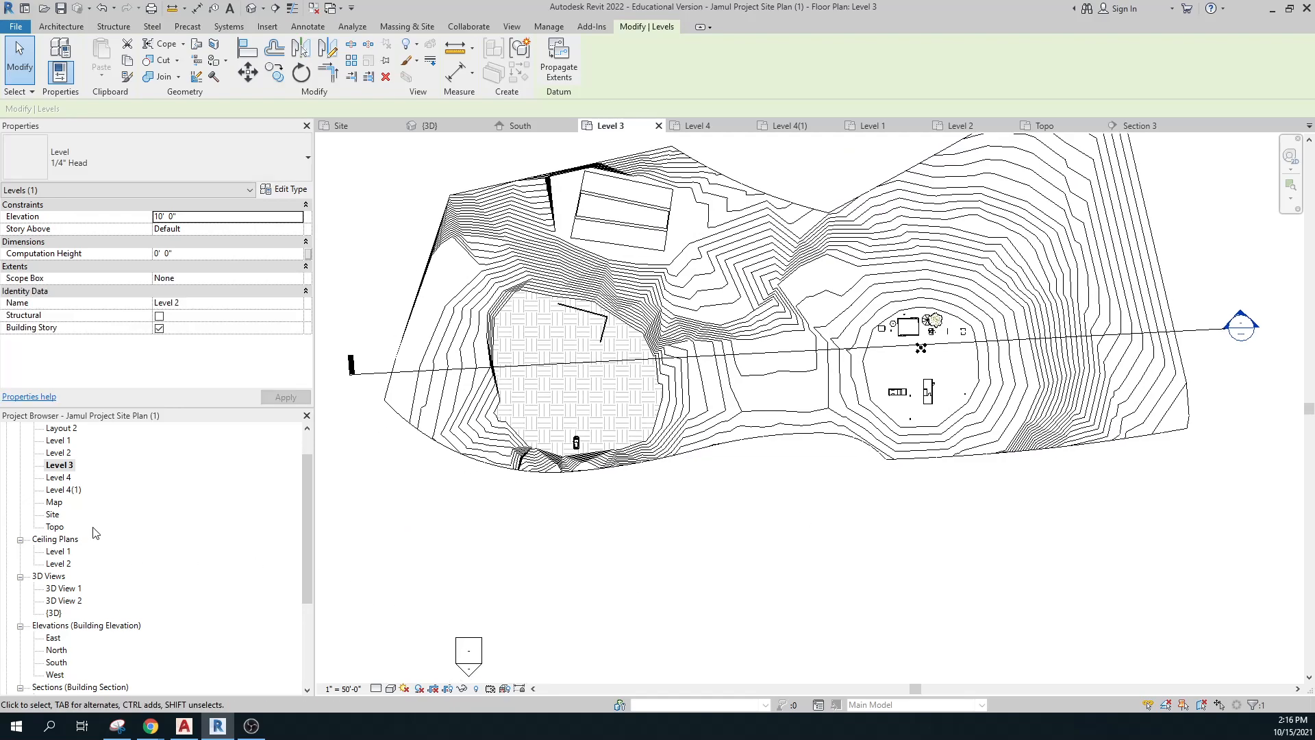
pyautogui.scroll(-2, 152, 604)
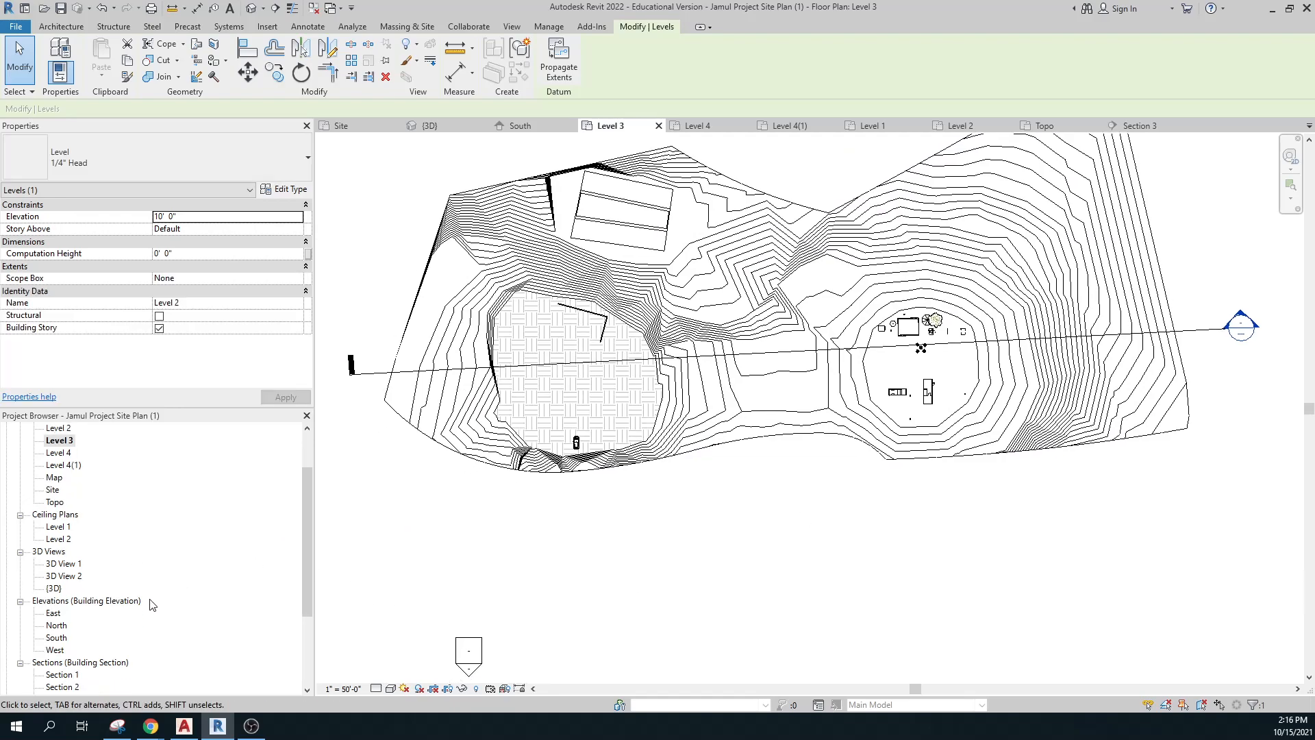
pyautogui.scroll(-2, 152, 604)
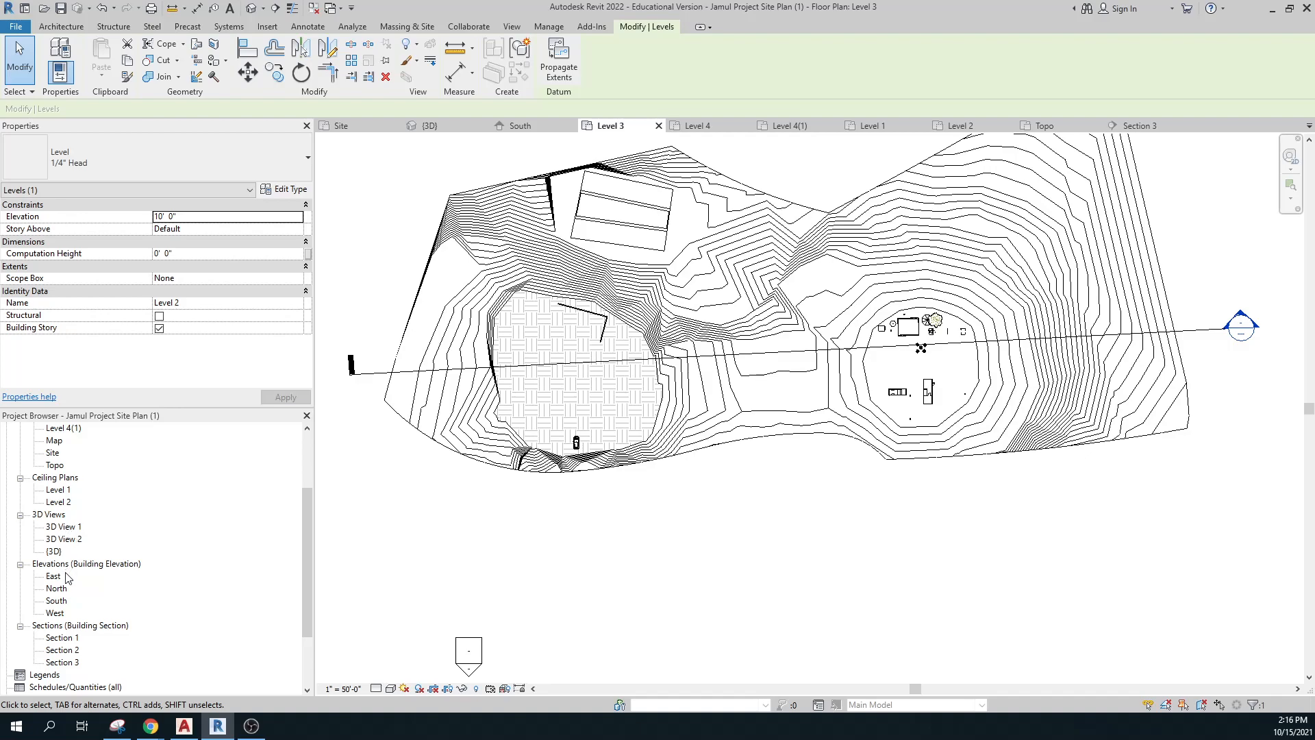
pyautogui.doubleClick(55, 601)
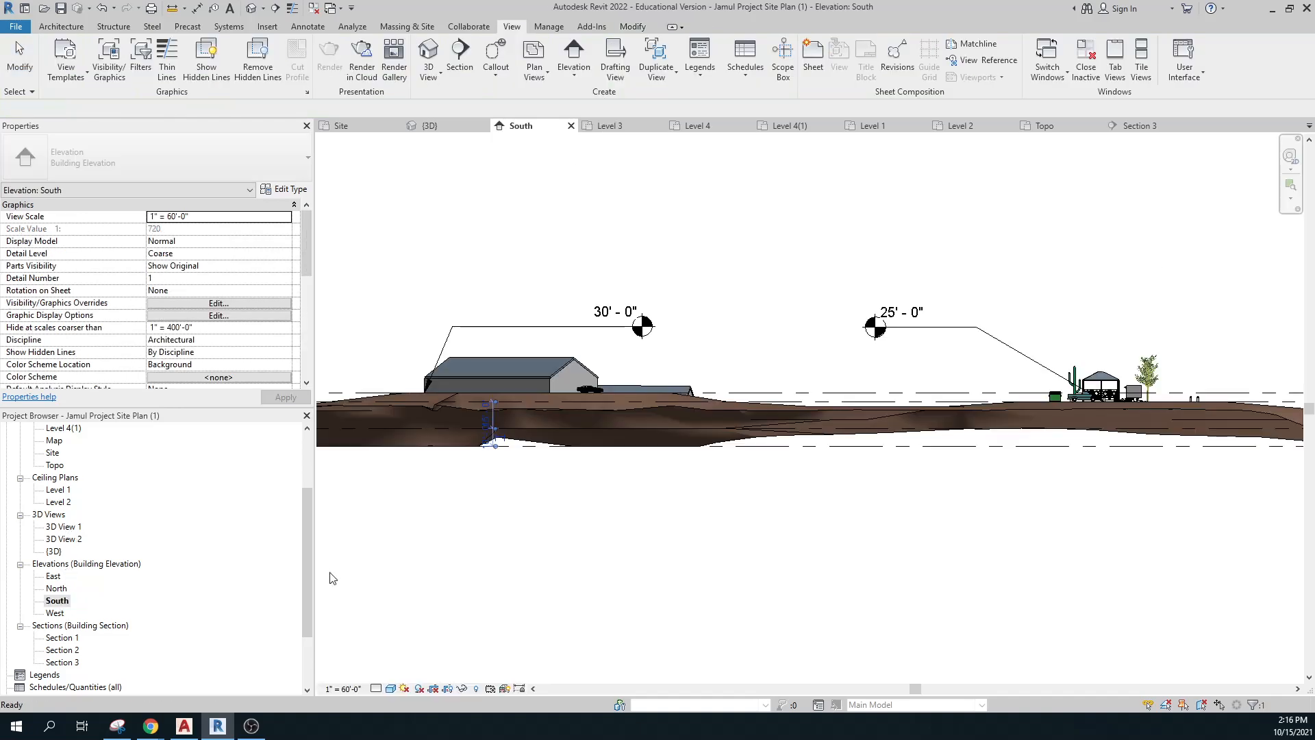
pyautogui.moveTo(1299, 489); pyautogui.dragTo(711, 534, button='middle')
pyautogui.scroll(2, 1016, 550)
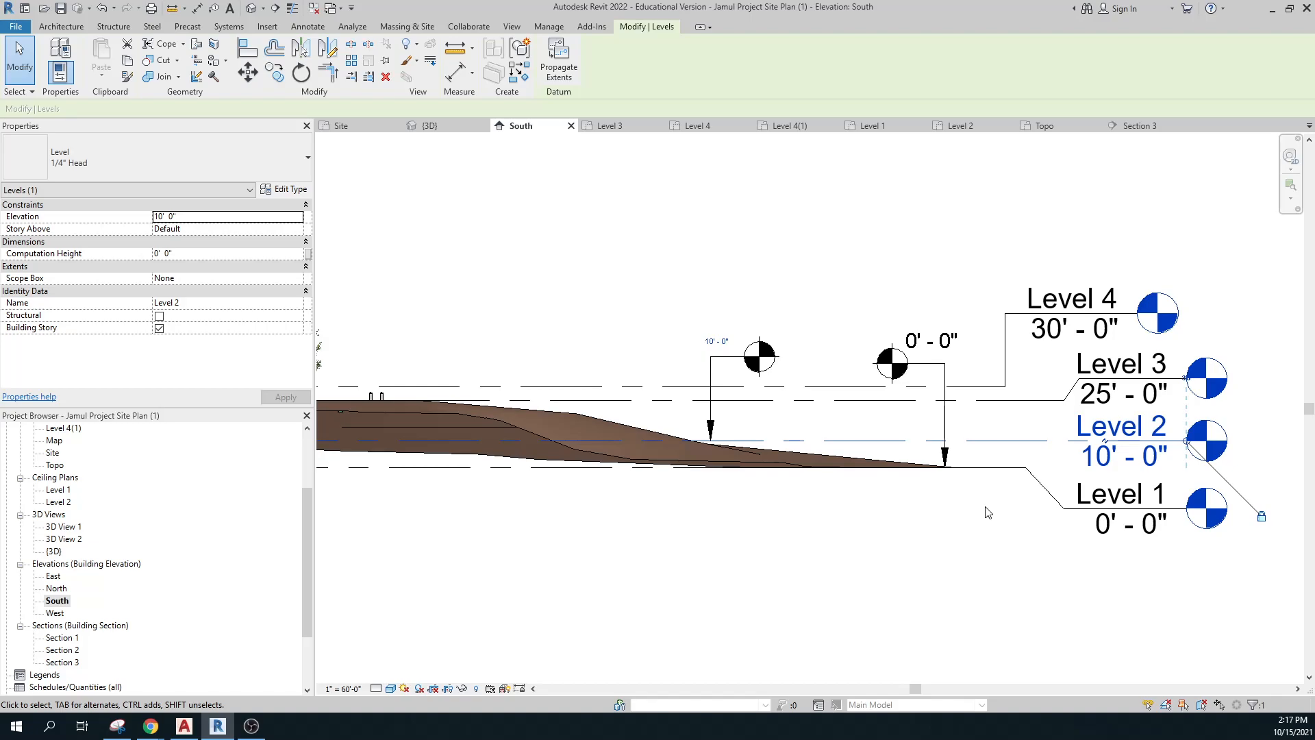
pyautogui.scroll(-4, 997, 510)
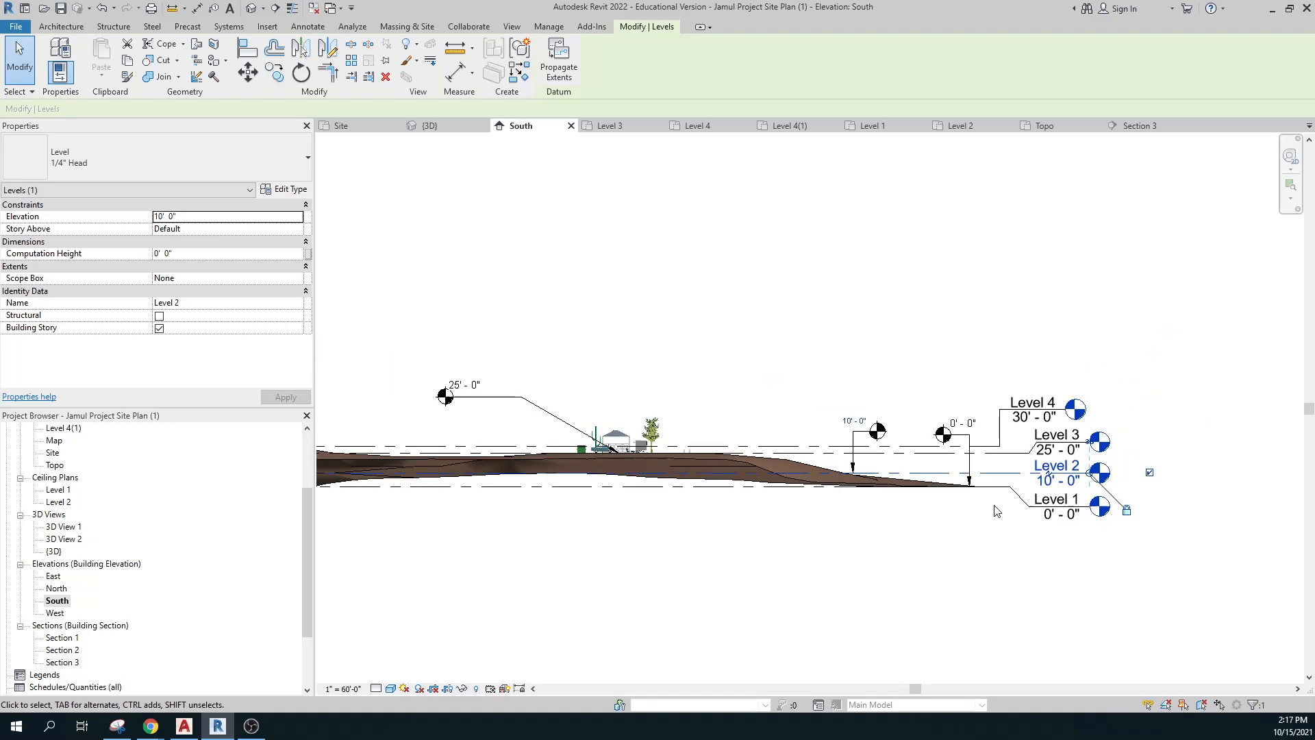
pyautogui.moveTo(919, 552); pyautogui.dragTo(1079, 548, button='middle')
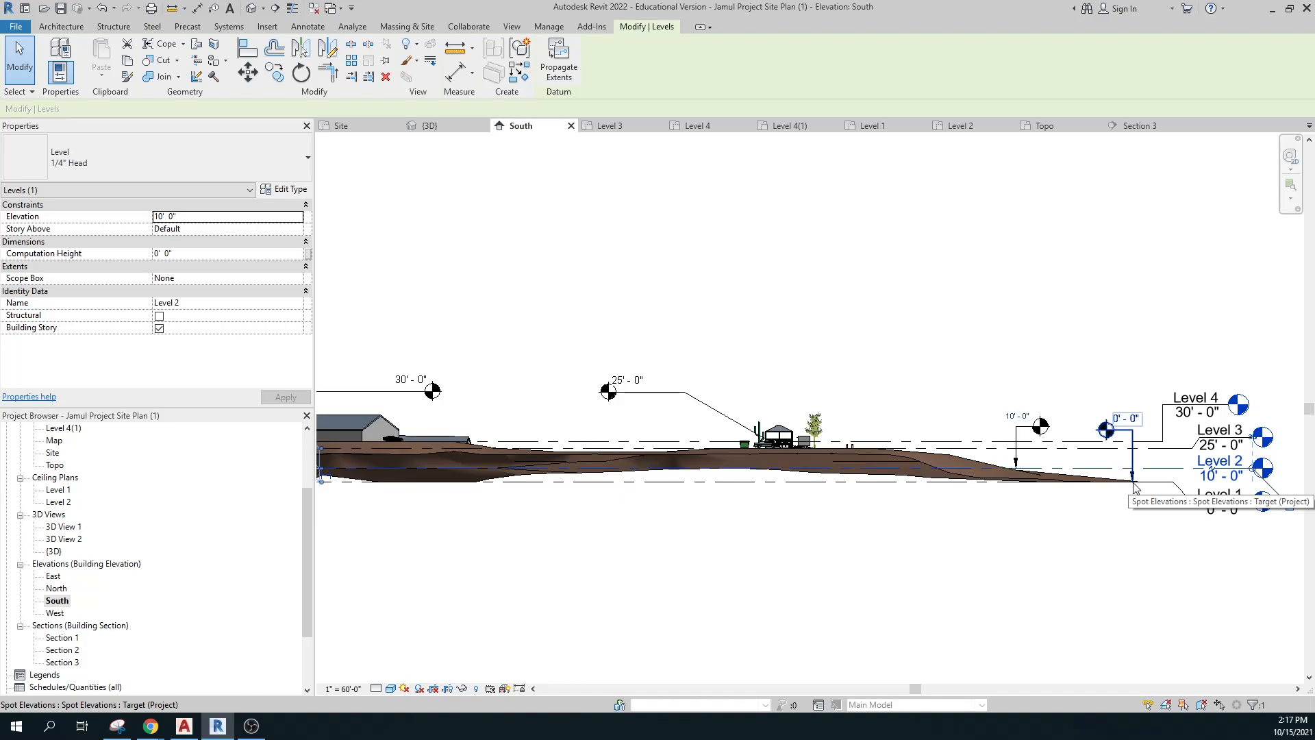
pyautogui.scroll(4, 1142, 505)
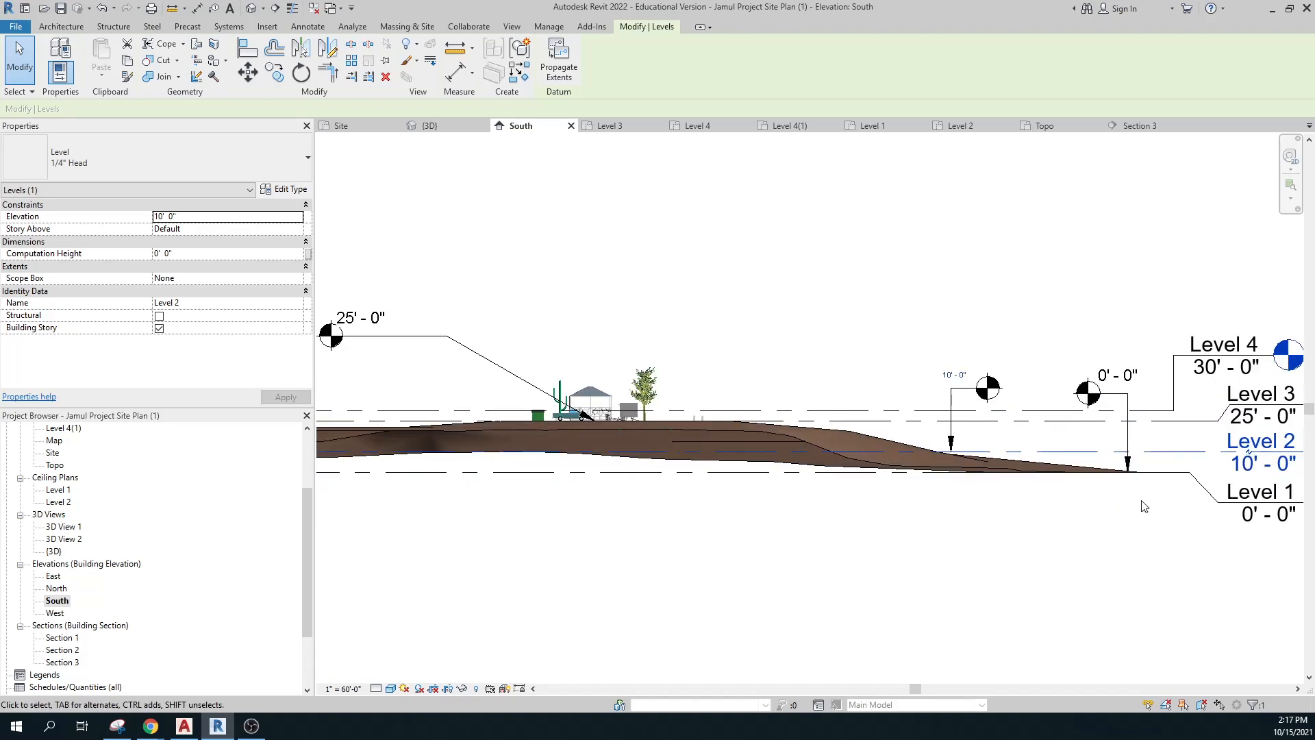
pyautogui.scroll(-2, 1142, 479)
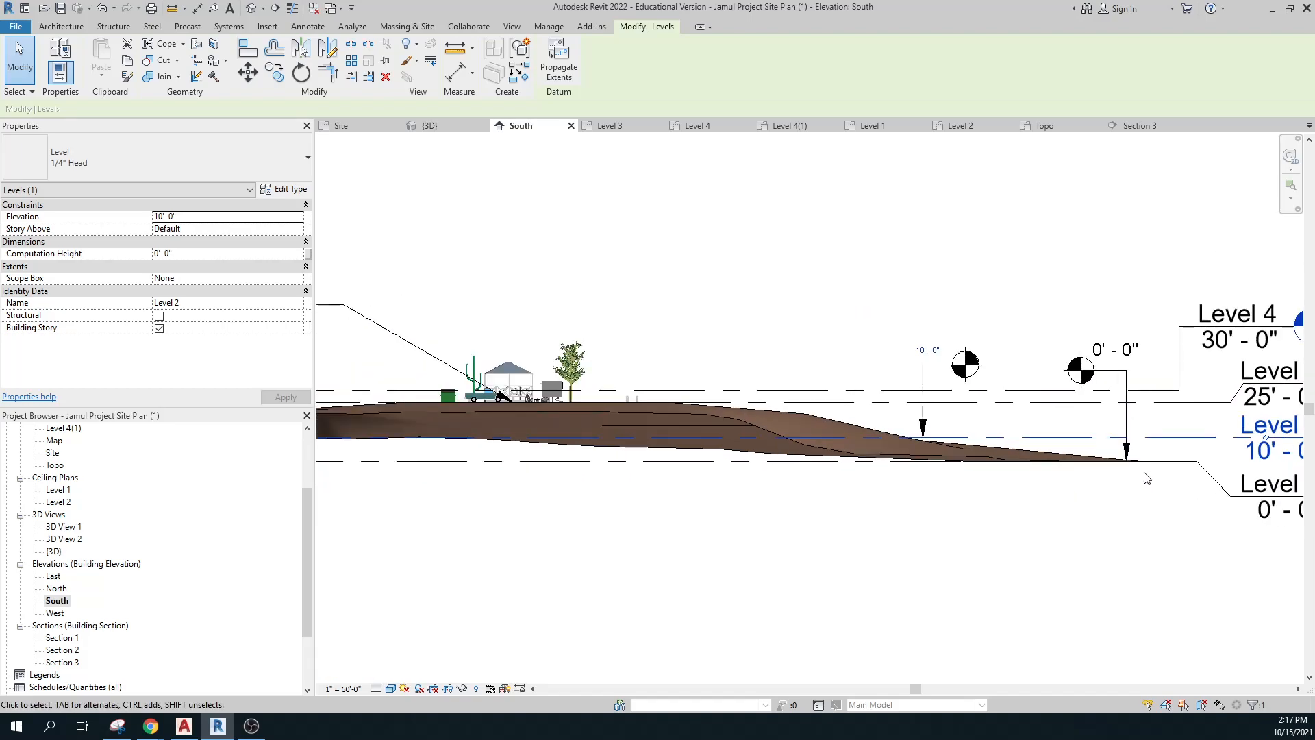
pyautogui.click(1069, 540)
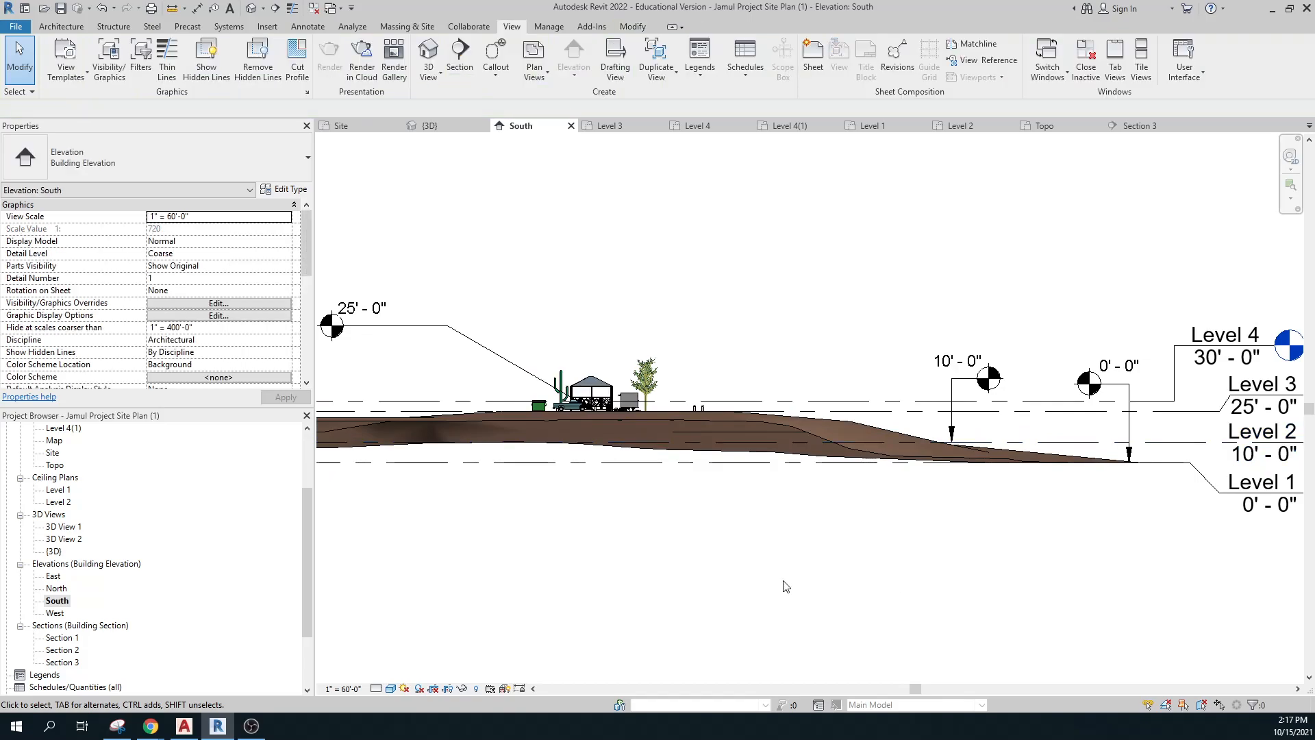
pyautogui.scroll(-2, 769, 590)
pyautogui.moveTo(786, 596); pyautogui.dragTo(1068, 567, button='middle')
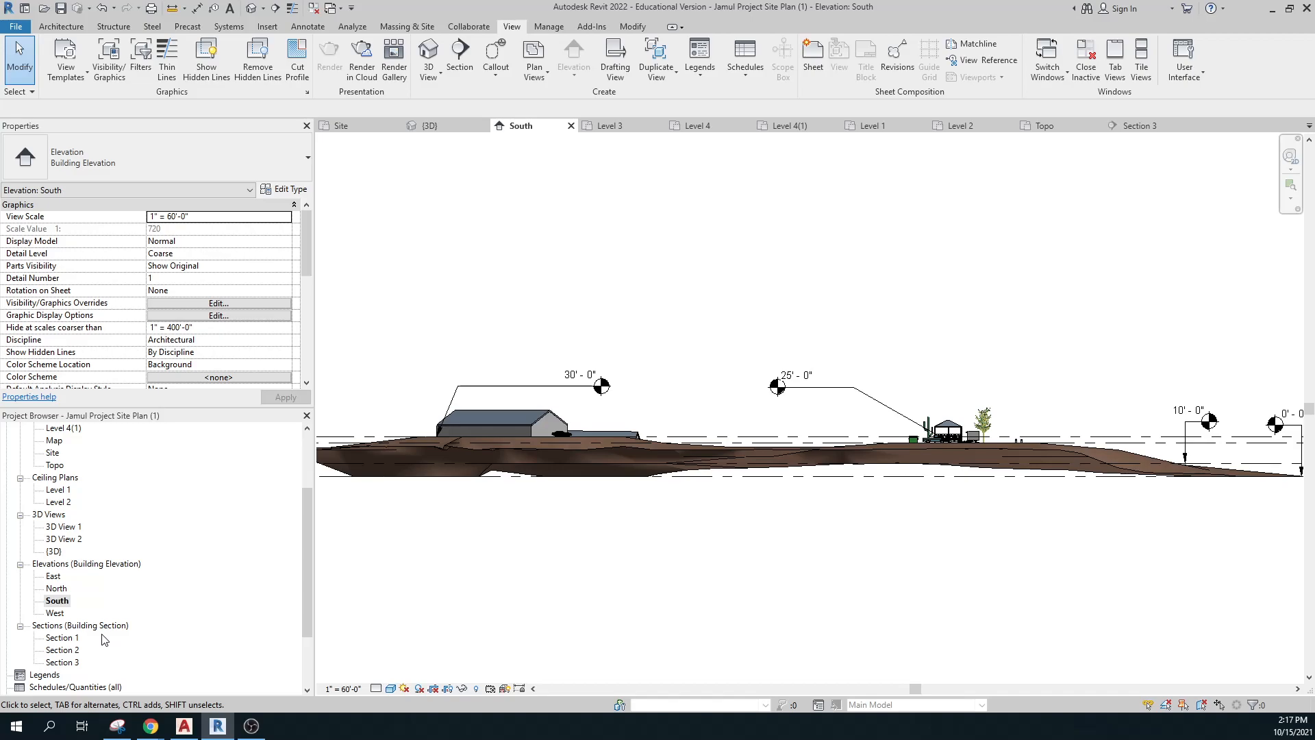
pyautogui.moveTo(308, 529); pyautogui.dragTo(315, 470)
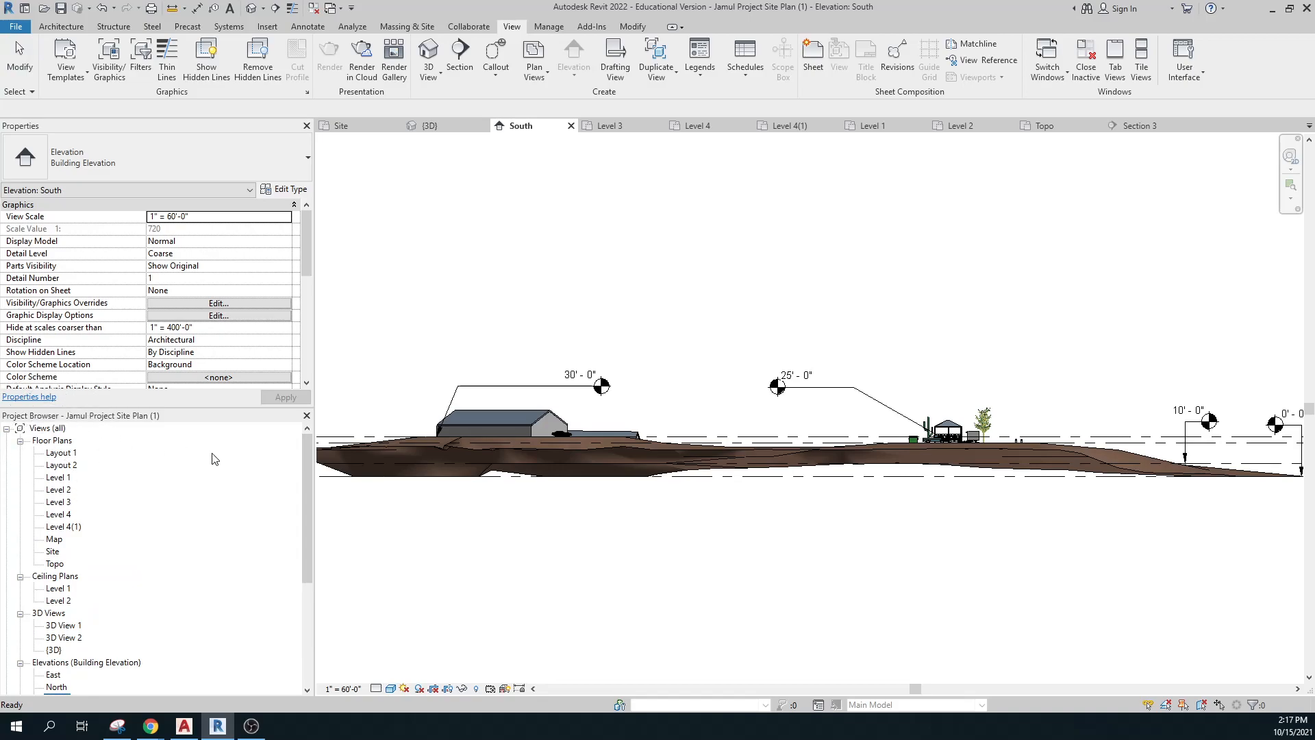
# Delete the Level 1 and Level 2 ceiling plan views from the Project Browser.
pyautogui.click(50, 579)
pyautogui.rightClick(50, 579)
pyautogui.press('Escape')
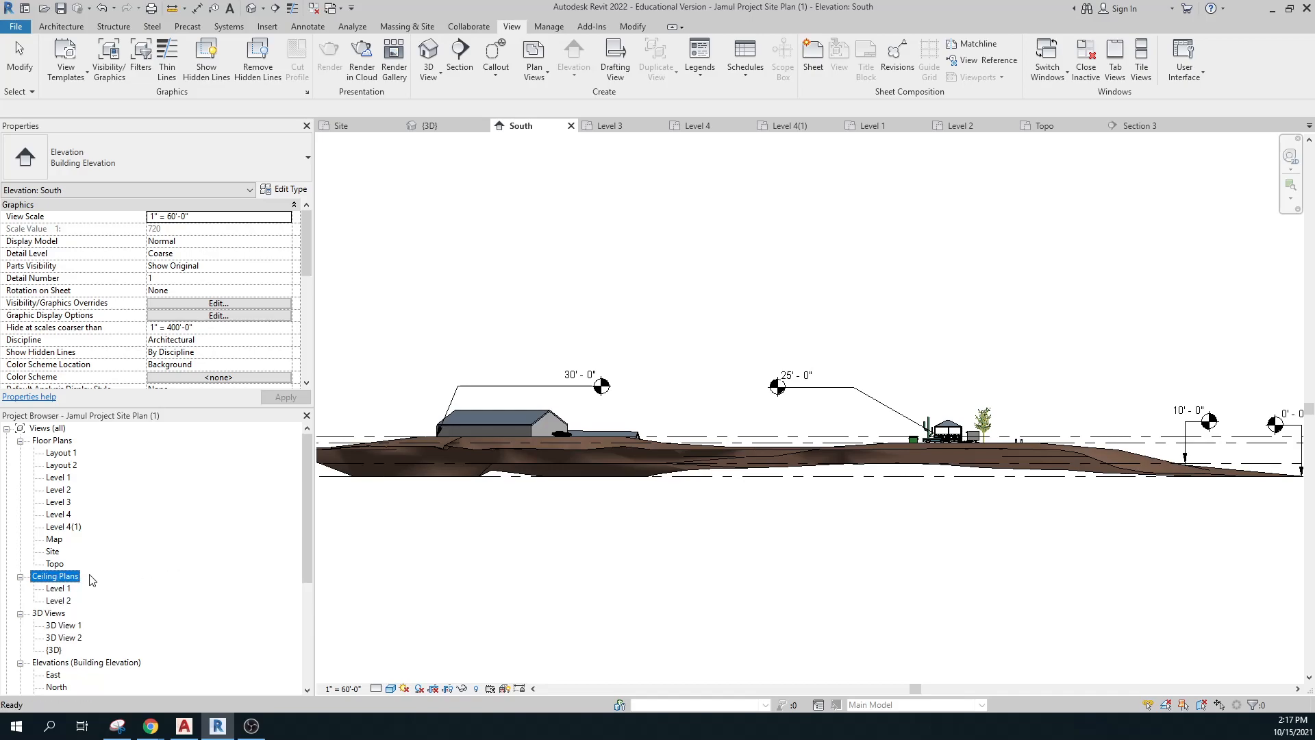
pyautogui.click(55, 589)
pyautogui.keyDown('shift'); pyautogui.click(59, 601); pyautogui.keyUp('shift')
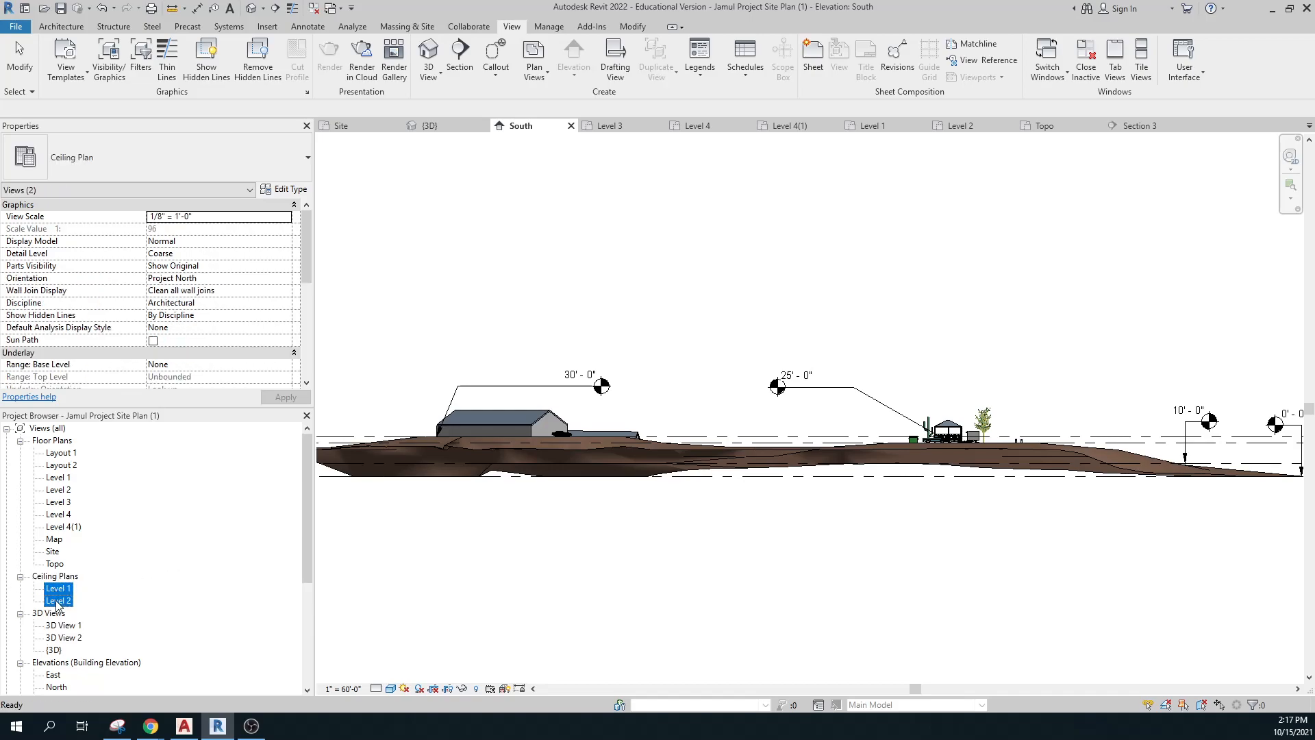
pyautogui.rightClick(68, 594)
pyautogui.click(89, 663)
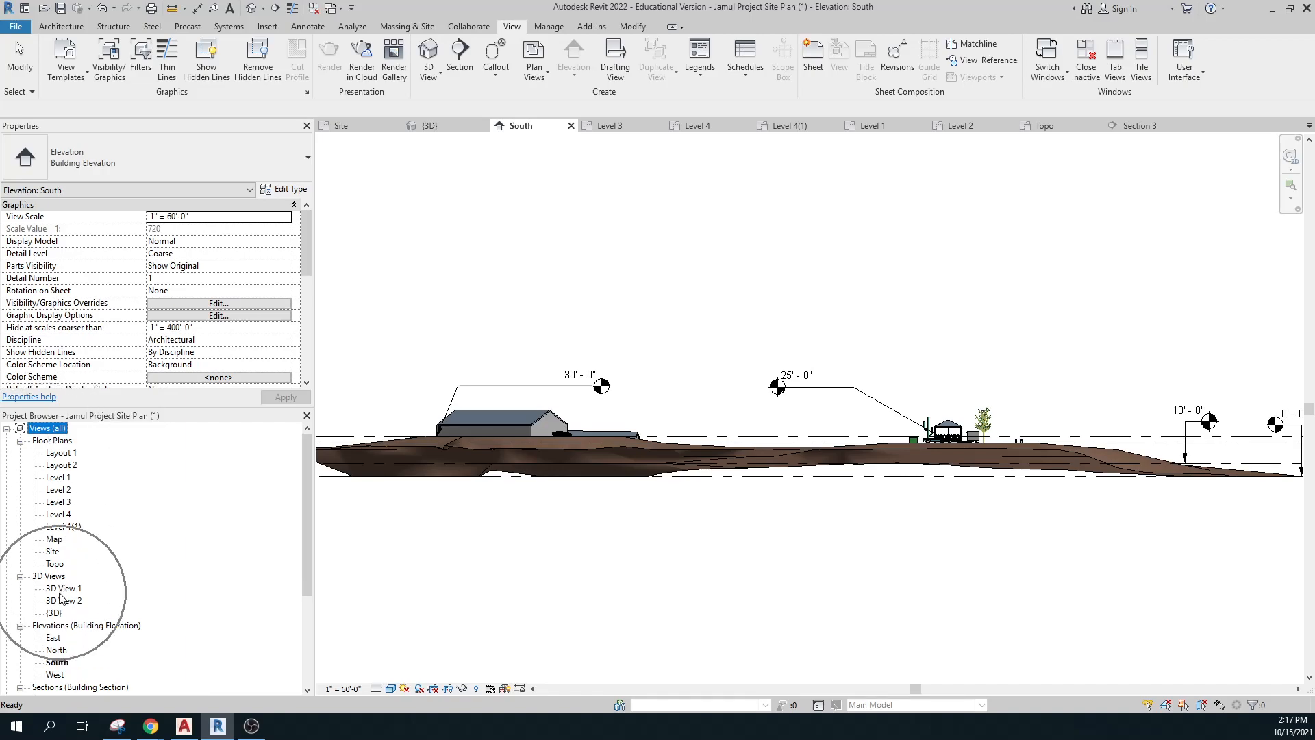
pyautogui.scroll(-1, 66, 606)
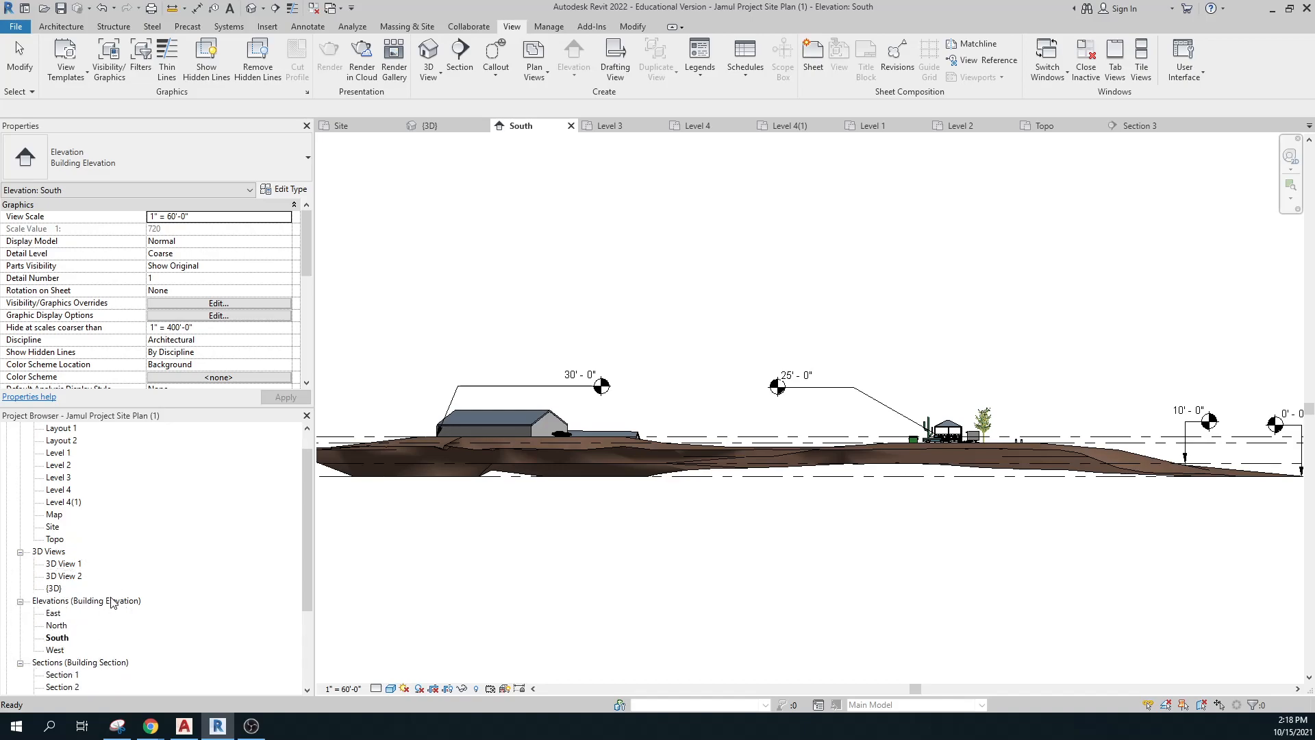
pyautogui.scroll(-1, 113, 602)
pyautogui.press('ctrl')
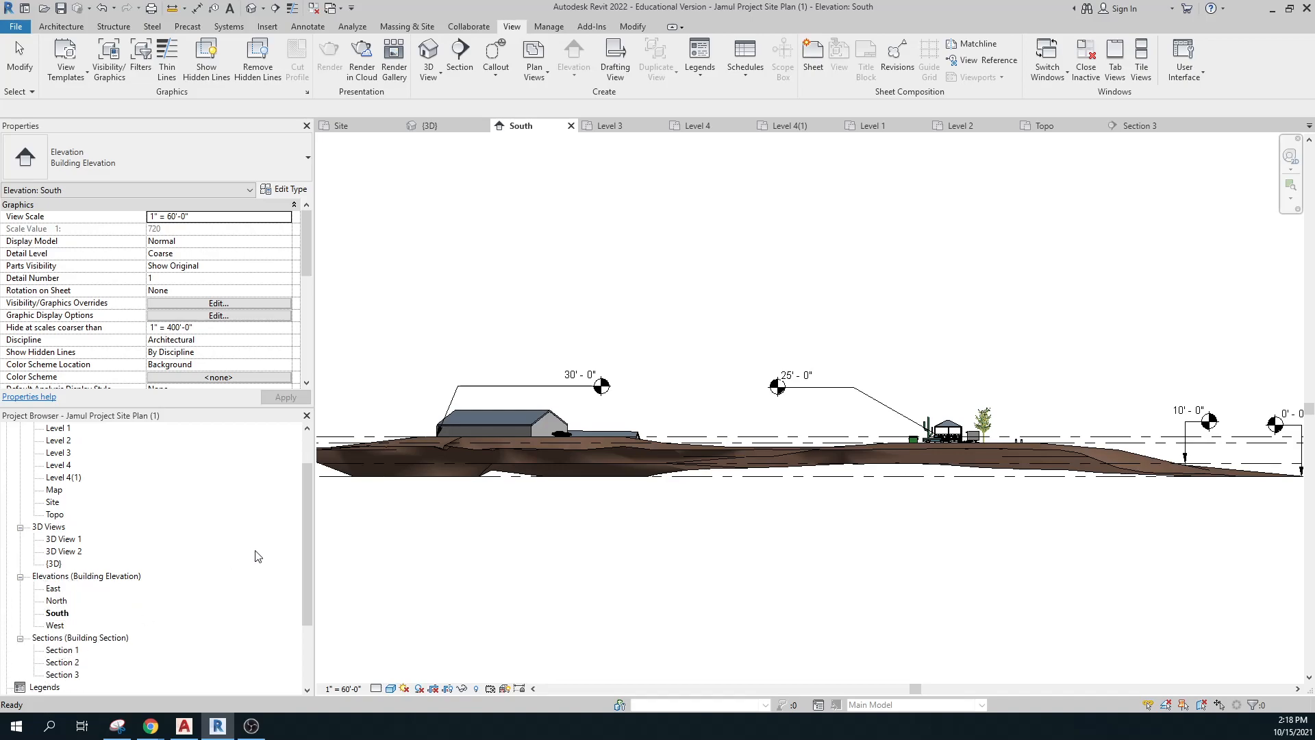
# Scroll the Project Browser down to Sheets and show the Analyze ribbon tools.
pyautogui.moveTo(306, 540); pyautogui.dragTo(298, 666)
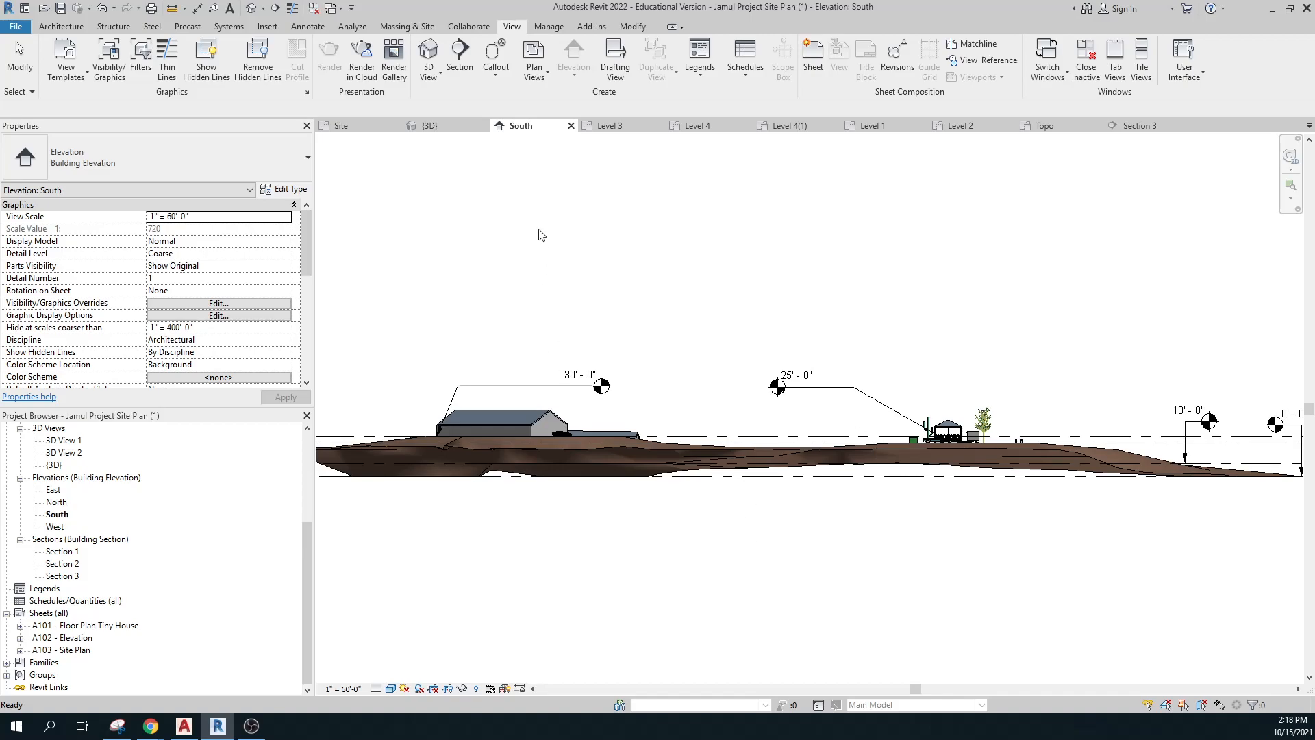
pyautogui.click(344, 27)
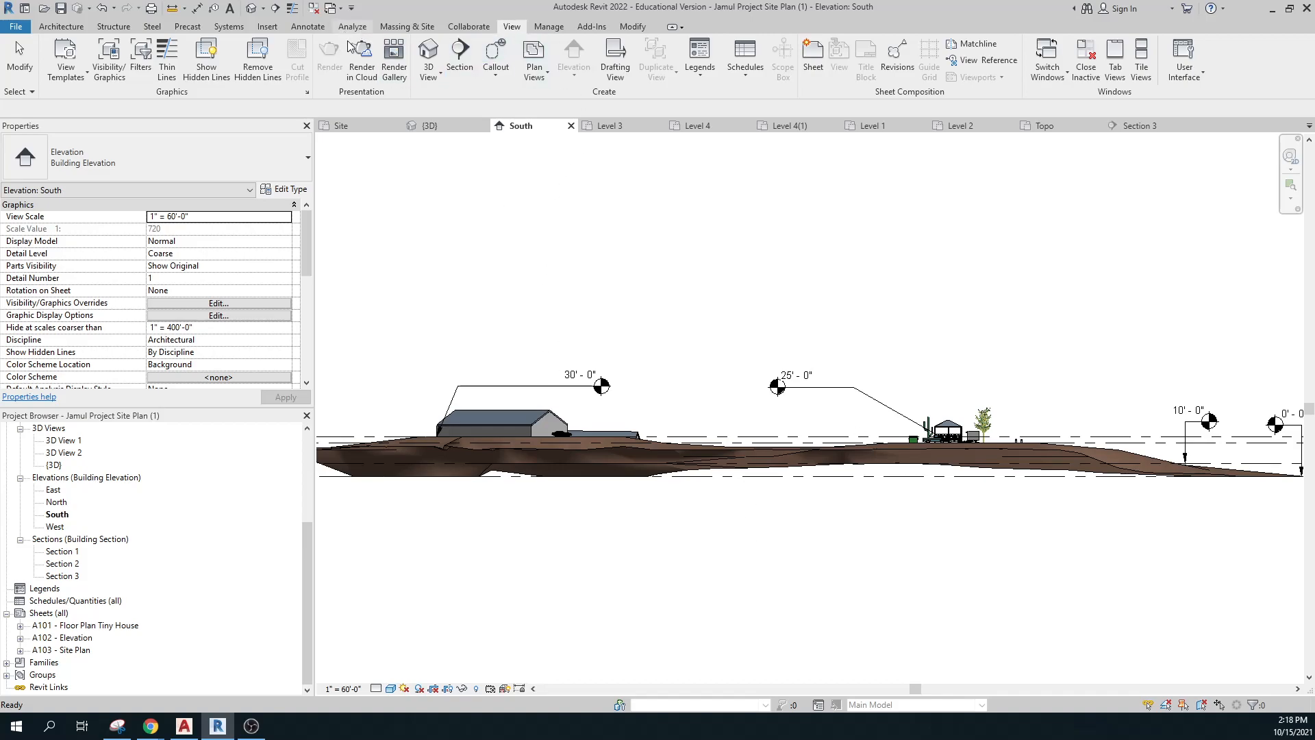